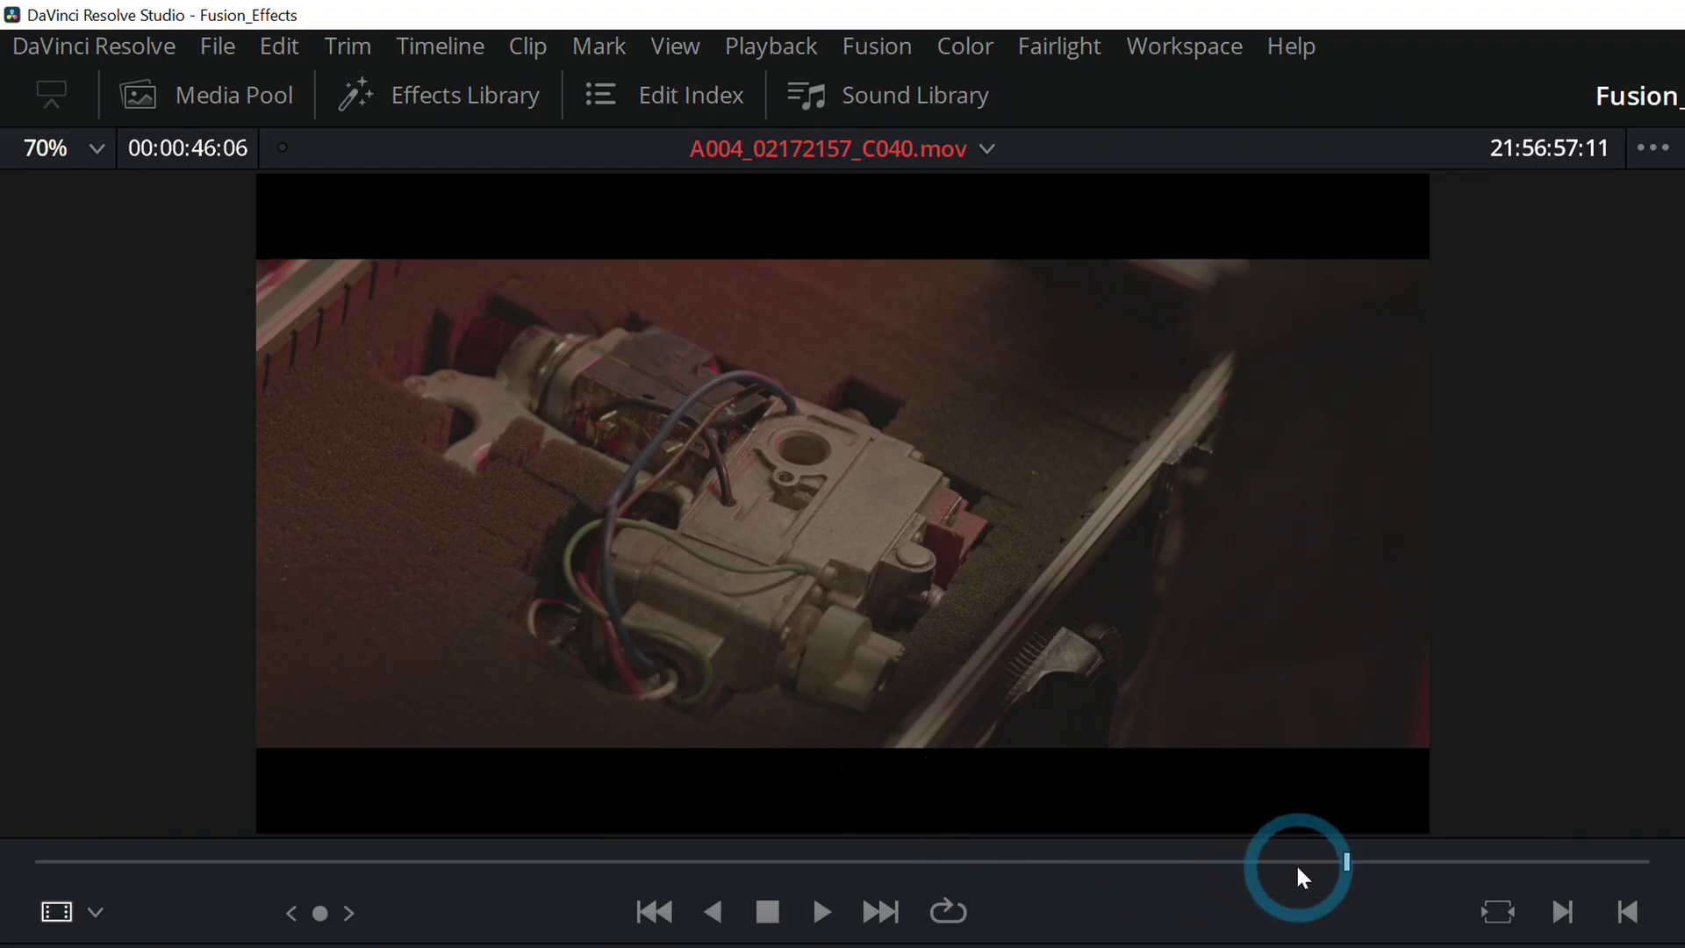
Step: Scrub and zoom the source footage, then show the Fusion composite with Merge1 deselected
mouse_move(1347, 862)
left_mouse_down()
mouse_move(1297, 885)
mouse_move(1342, 882)
left_mouse_up()
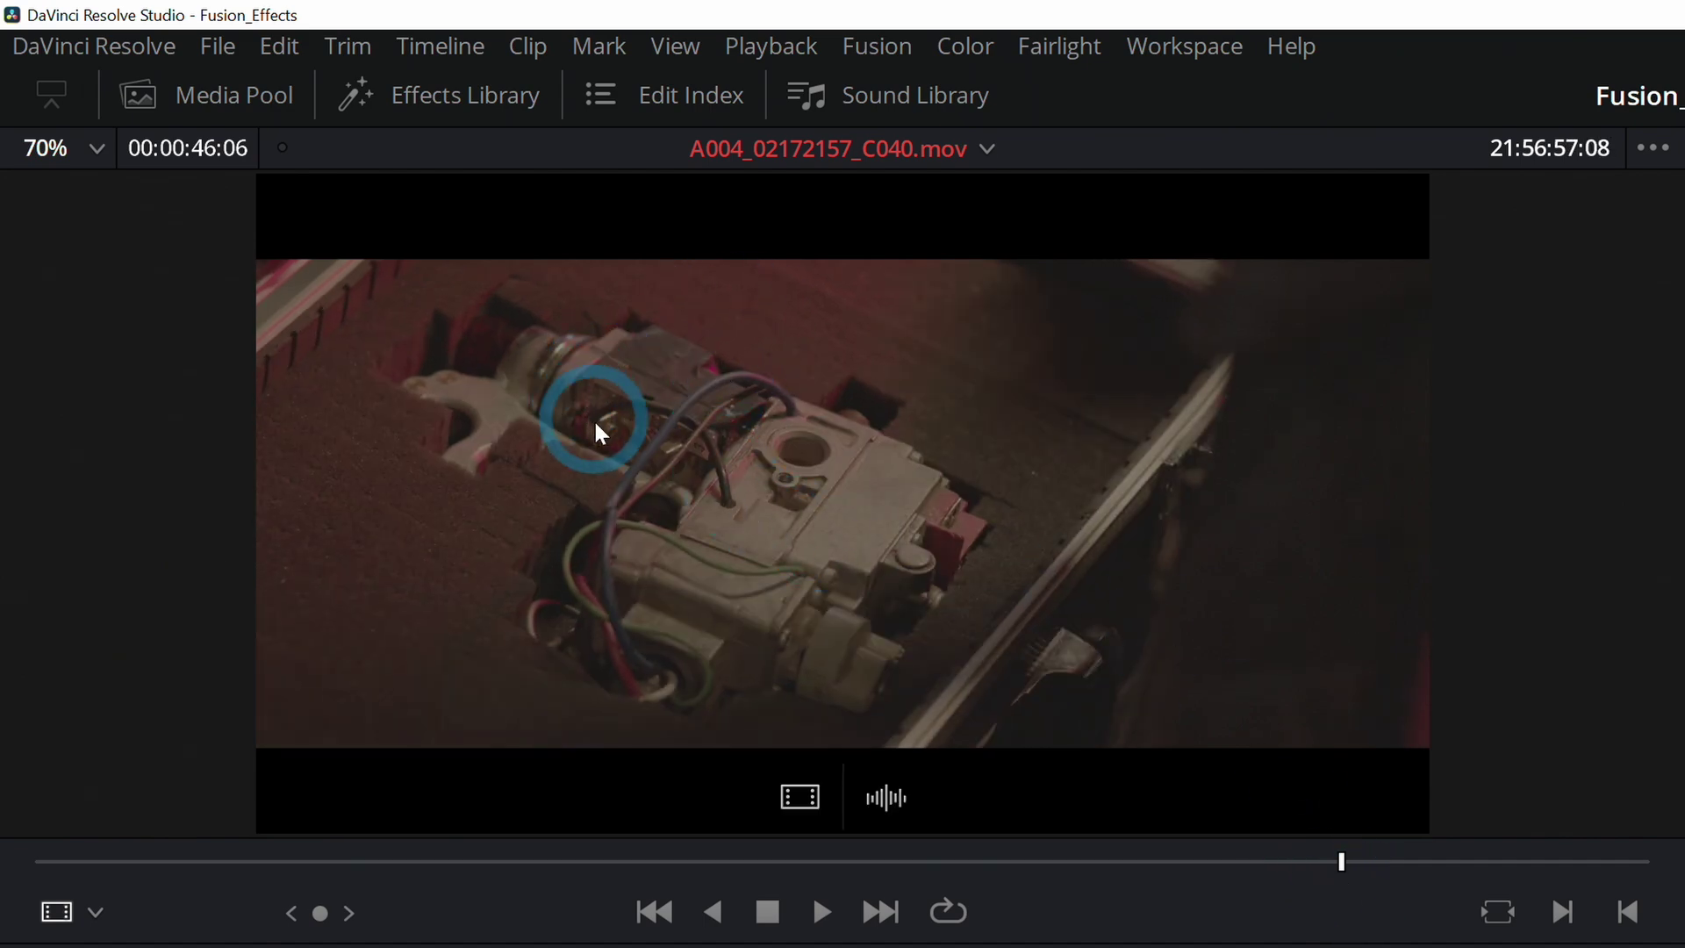
scroll(593, 419, "up", 4)
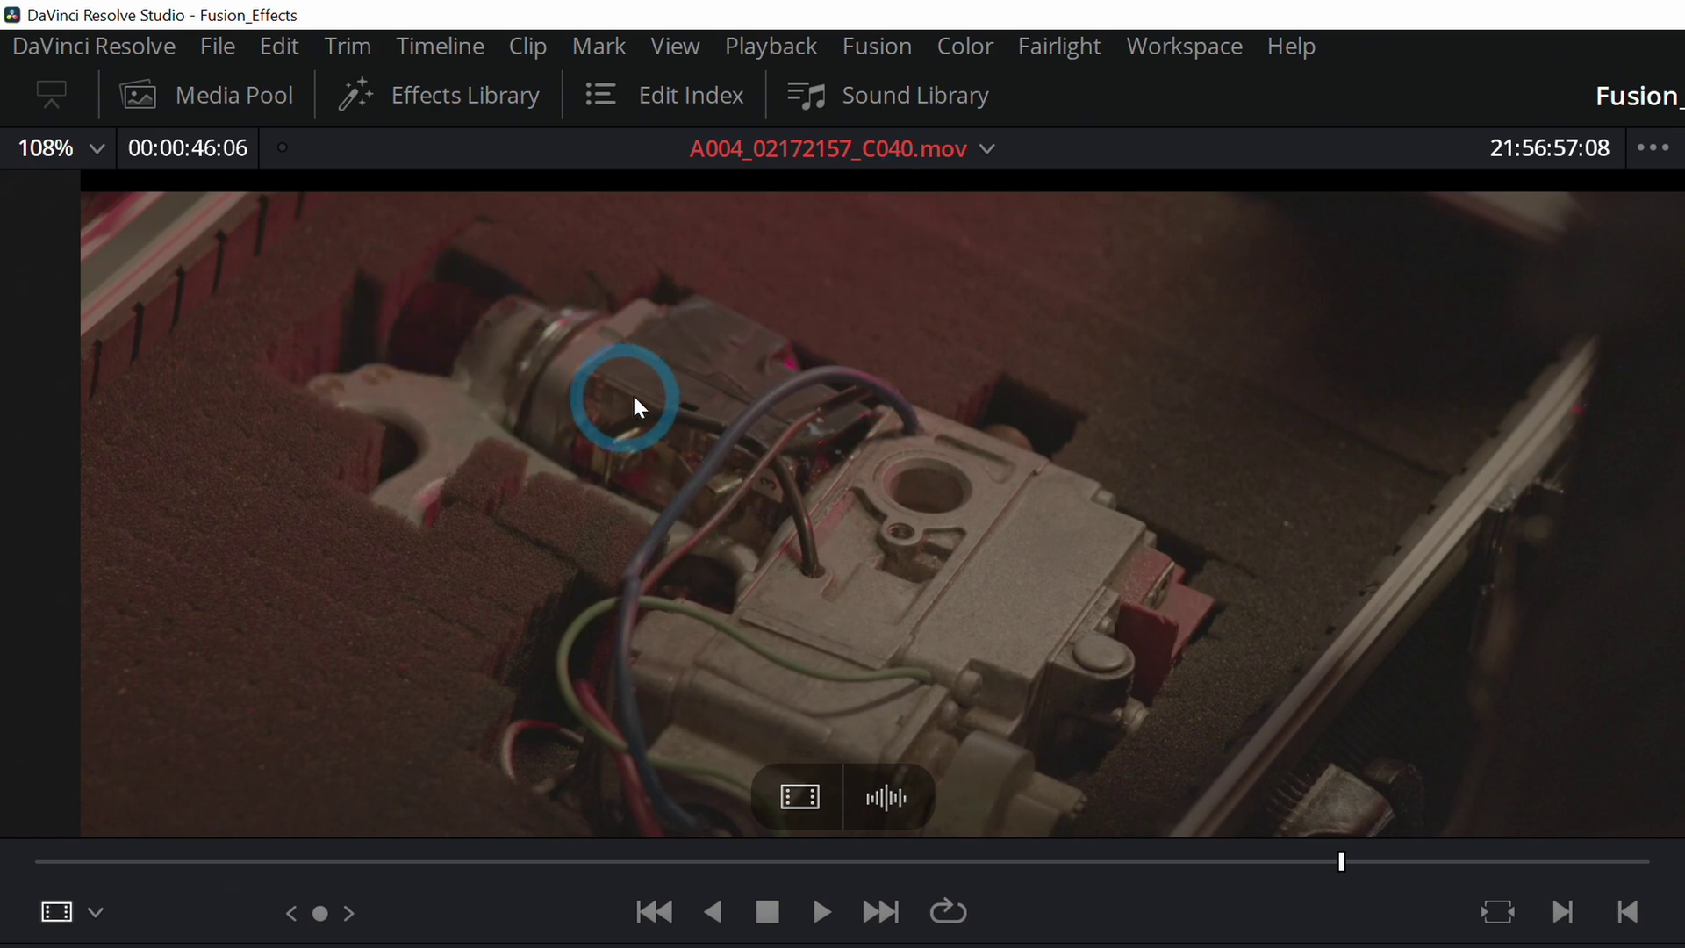
left_click(628, 477)
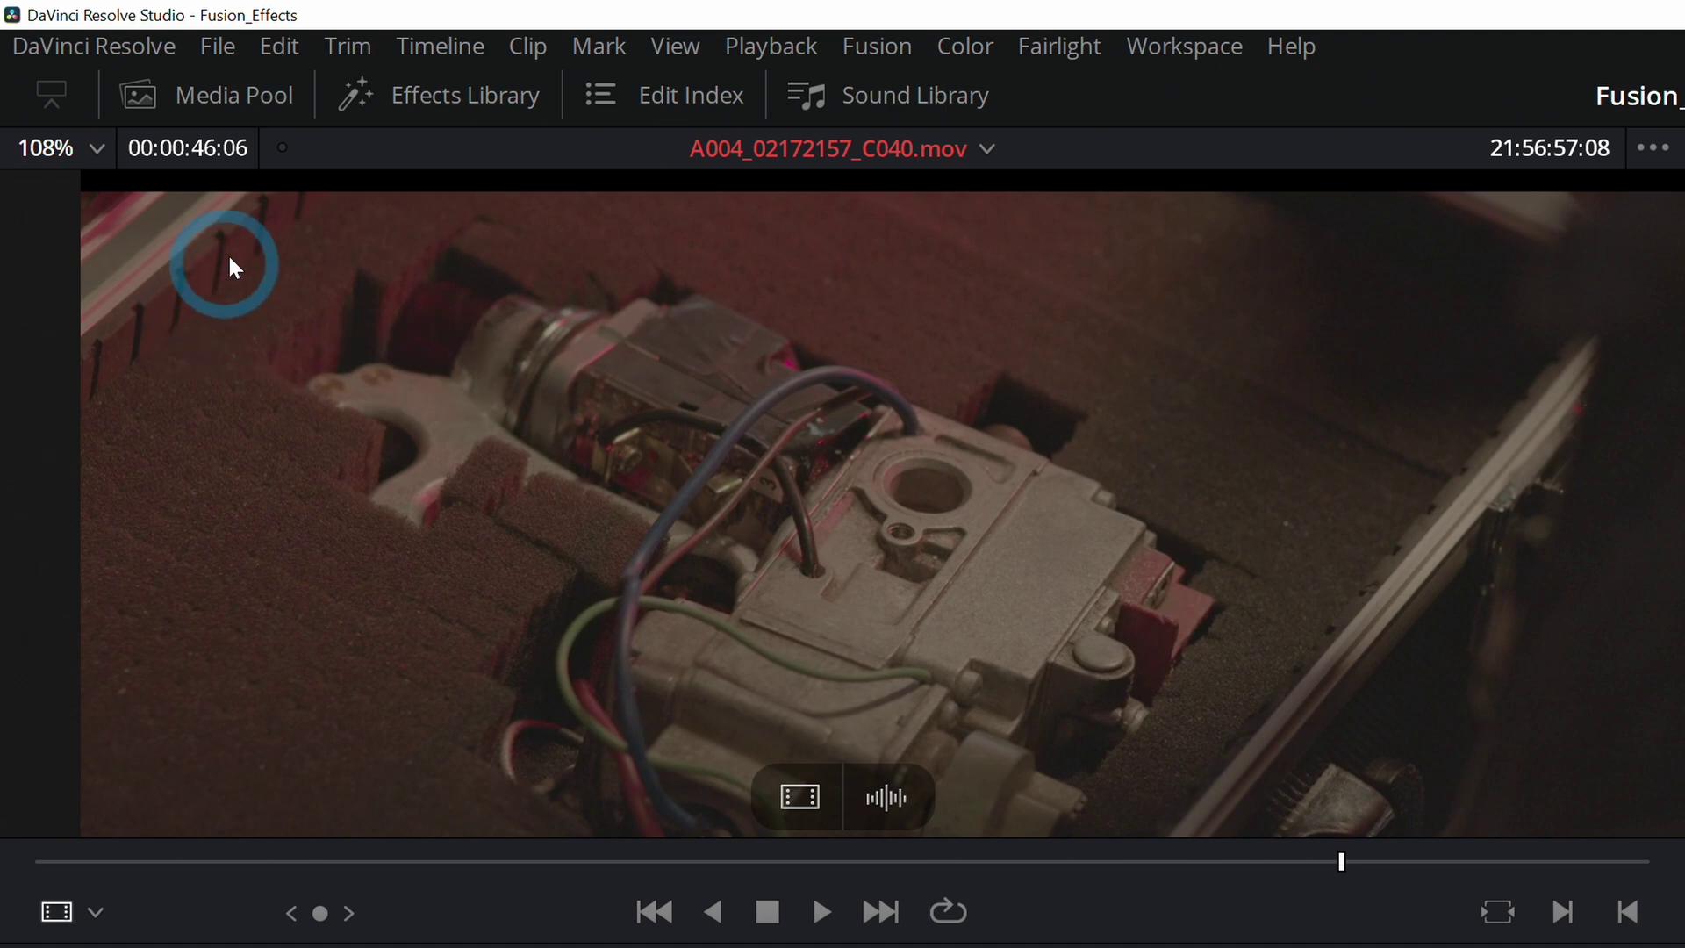
left_click_drag(684, 421, 803, 565)
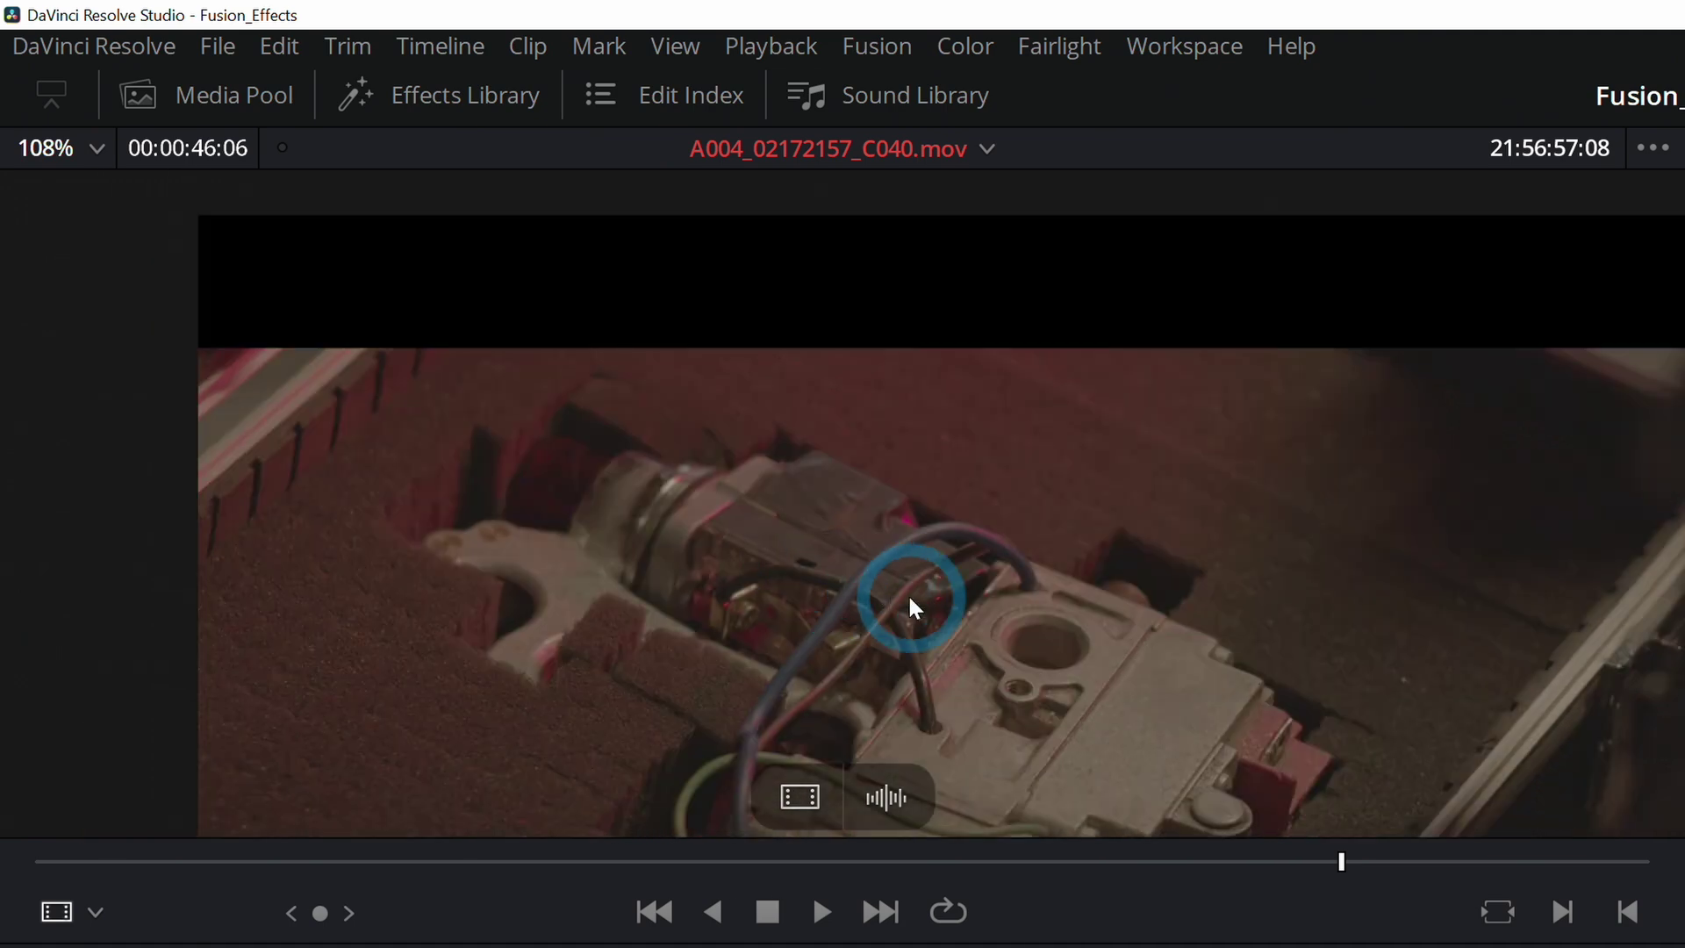
left_click_drag(910, 606, 827, 553)
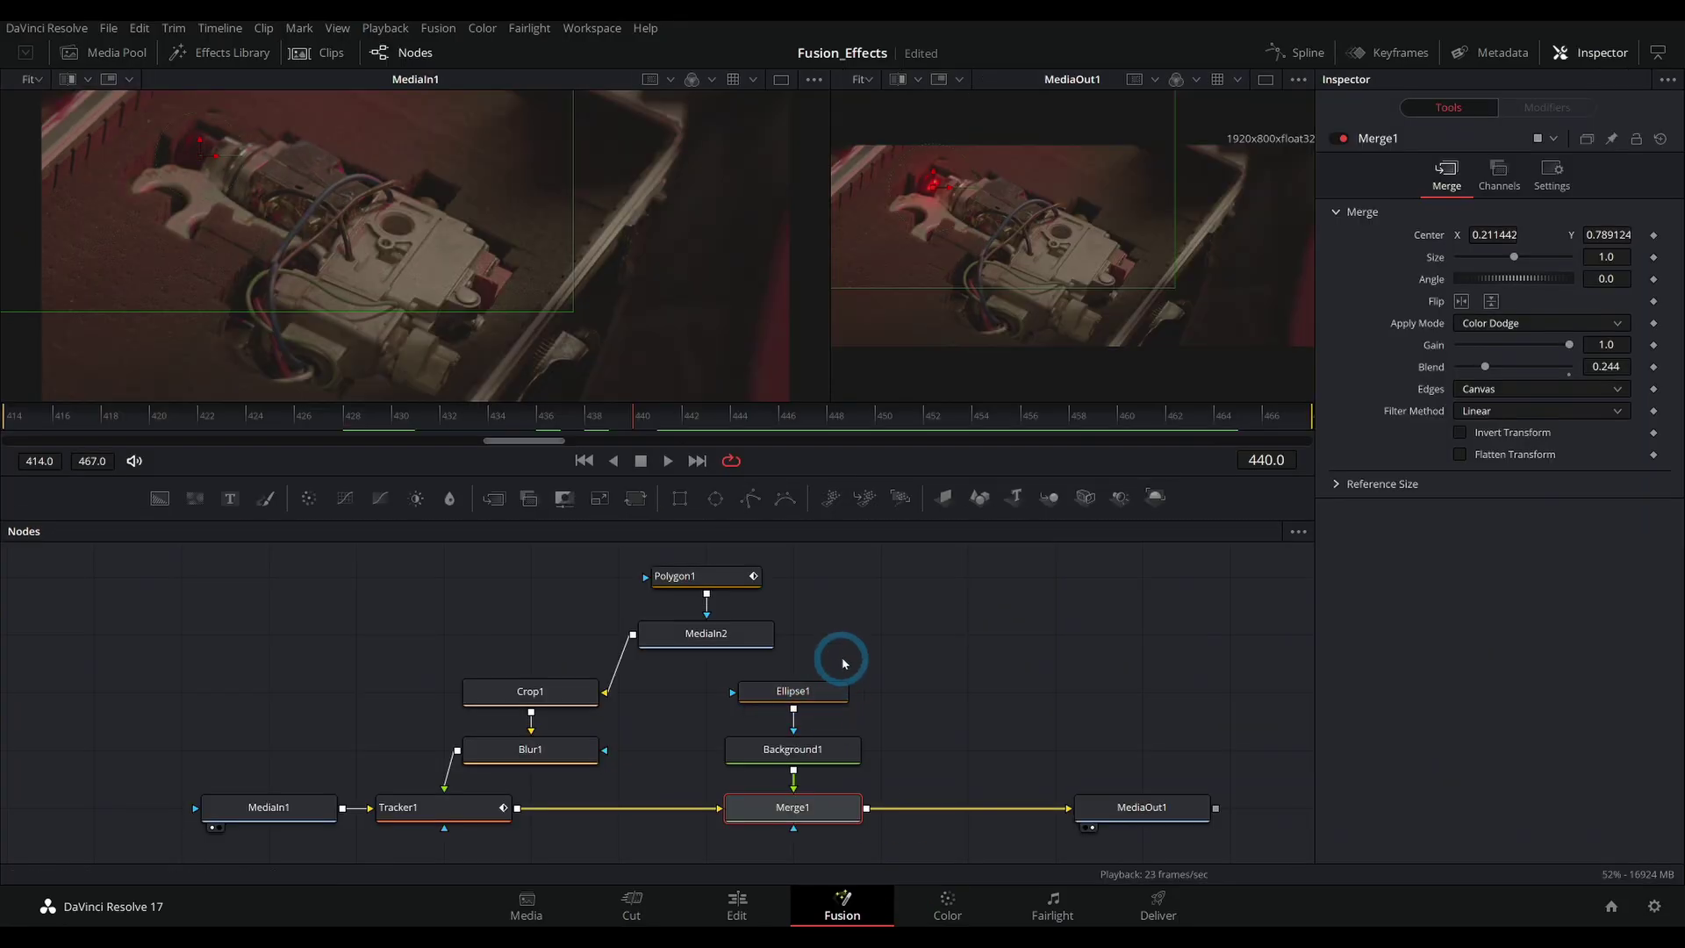
left_click(955, 665)
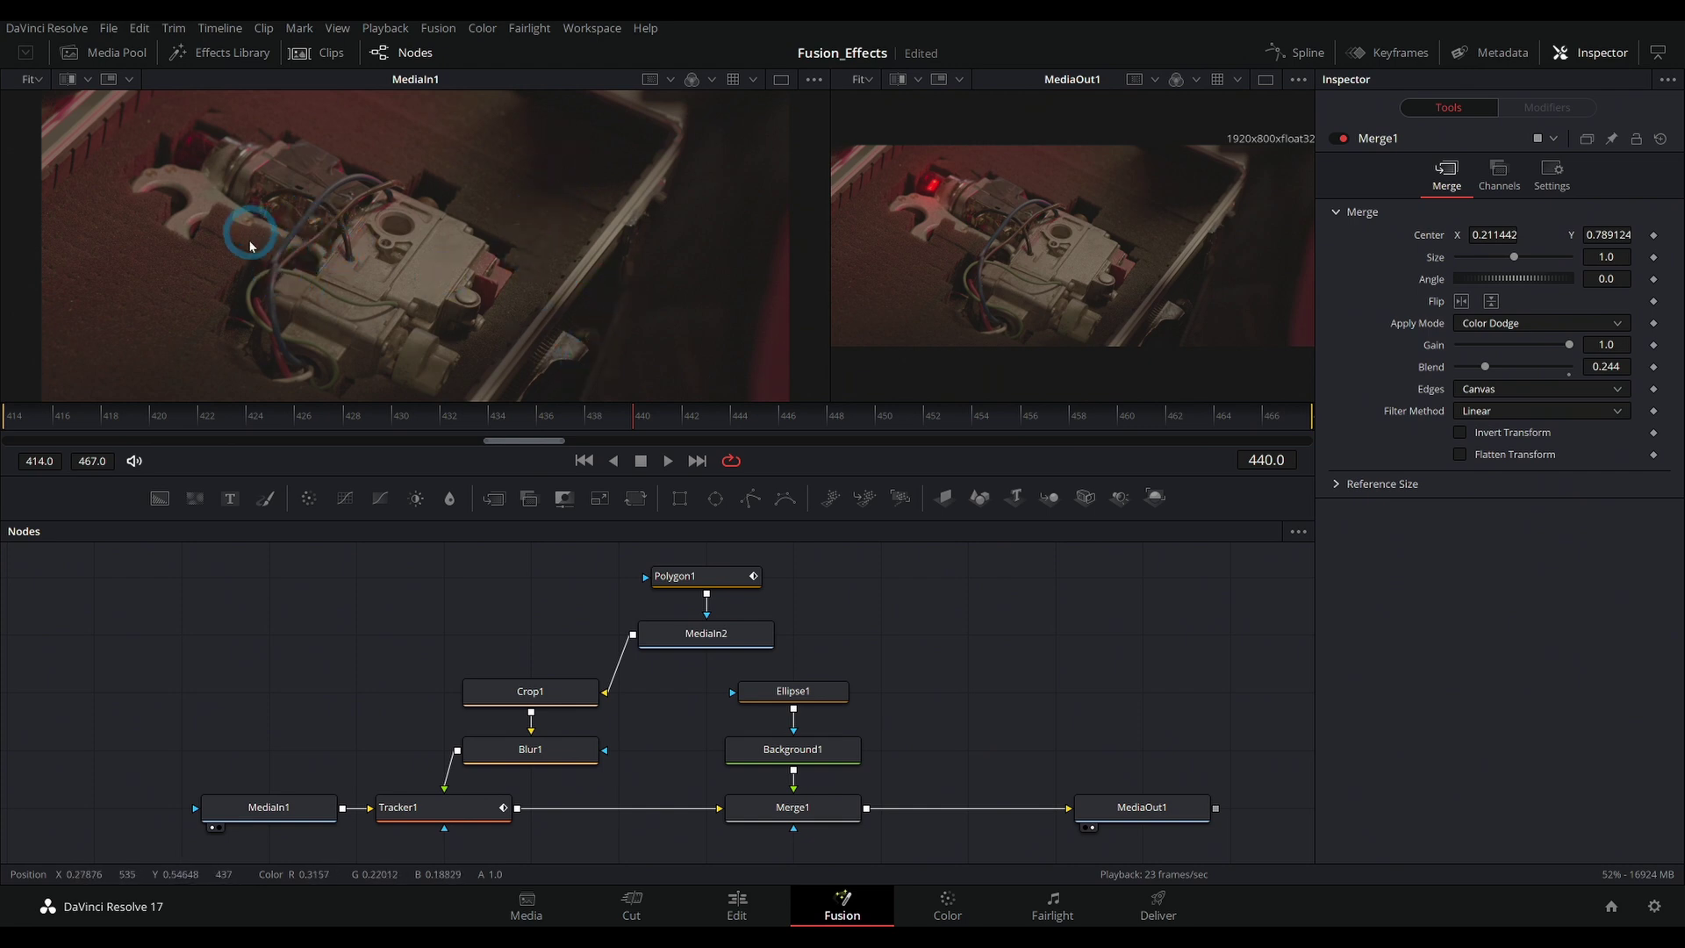
Step: Scrub the composite to frame 444, zoom the MediaIn1 view, and pan the graph toward Tracker1
left_click_drag(872, 421, 741, 433)
scroll(404, 276, "up", 5)
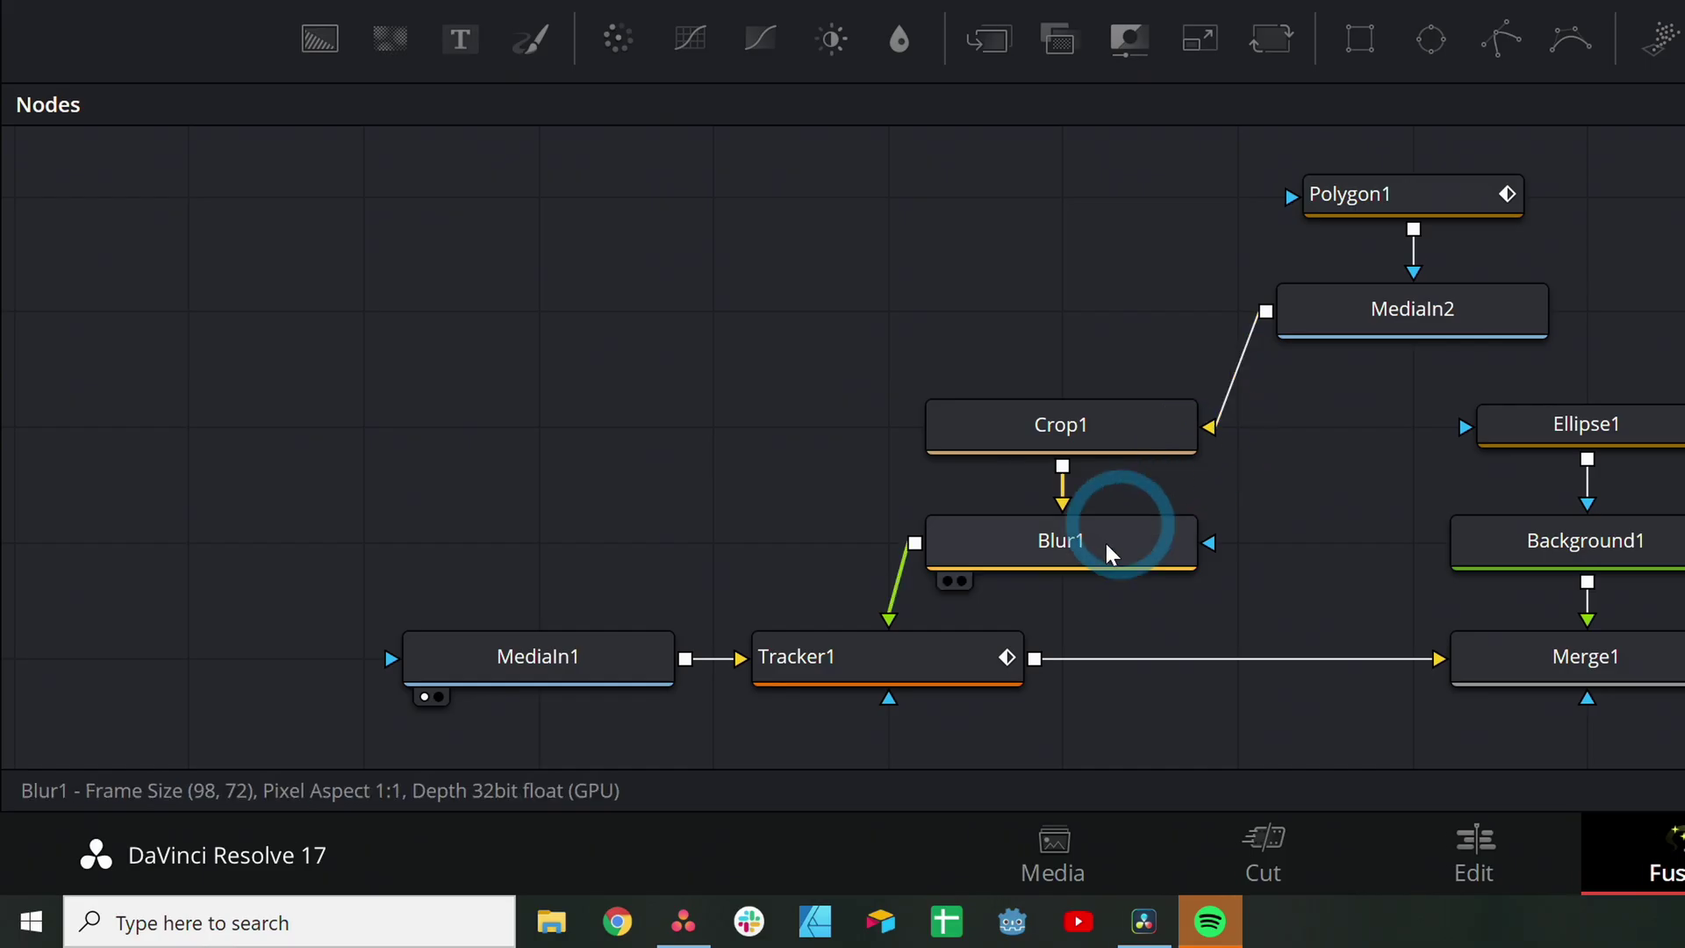
scroll(732, 262, "right", 2)
Step: Select Tracker1, nudge a pattern box, scrub to frame 442, and review its four trackers
left_click(858, 650)
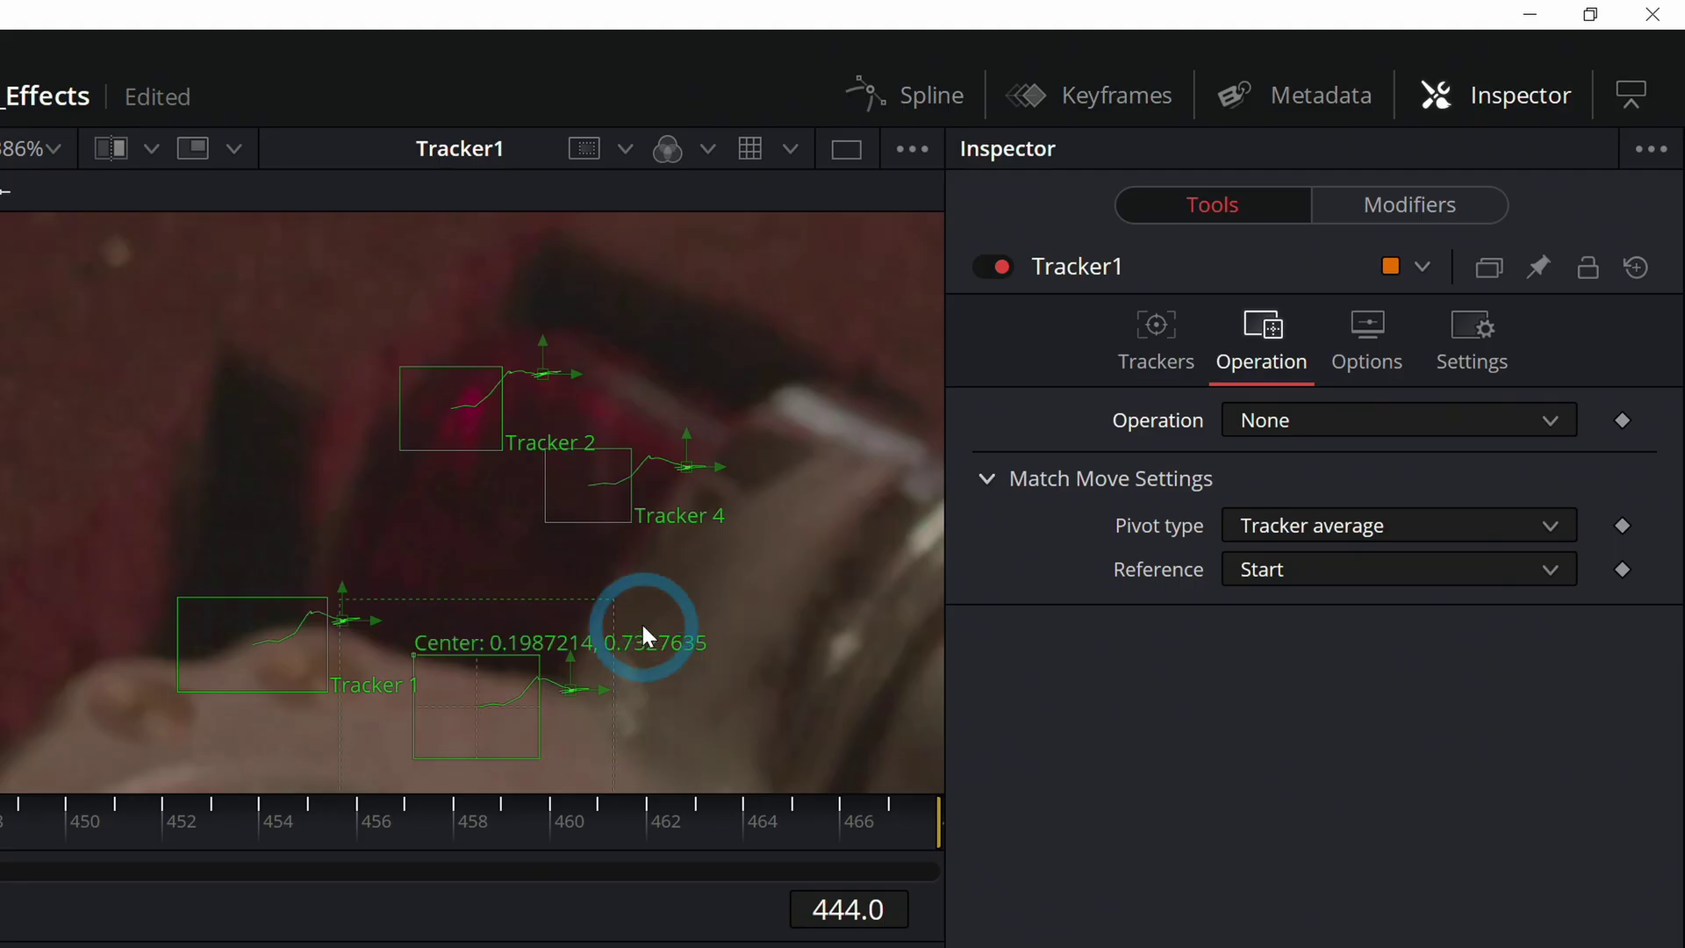
left_click_drag(645, 628, 682, 533)
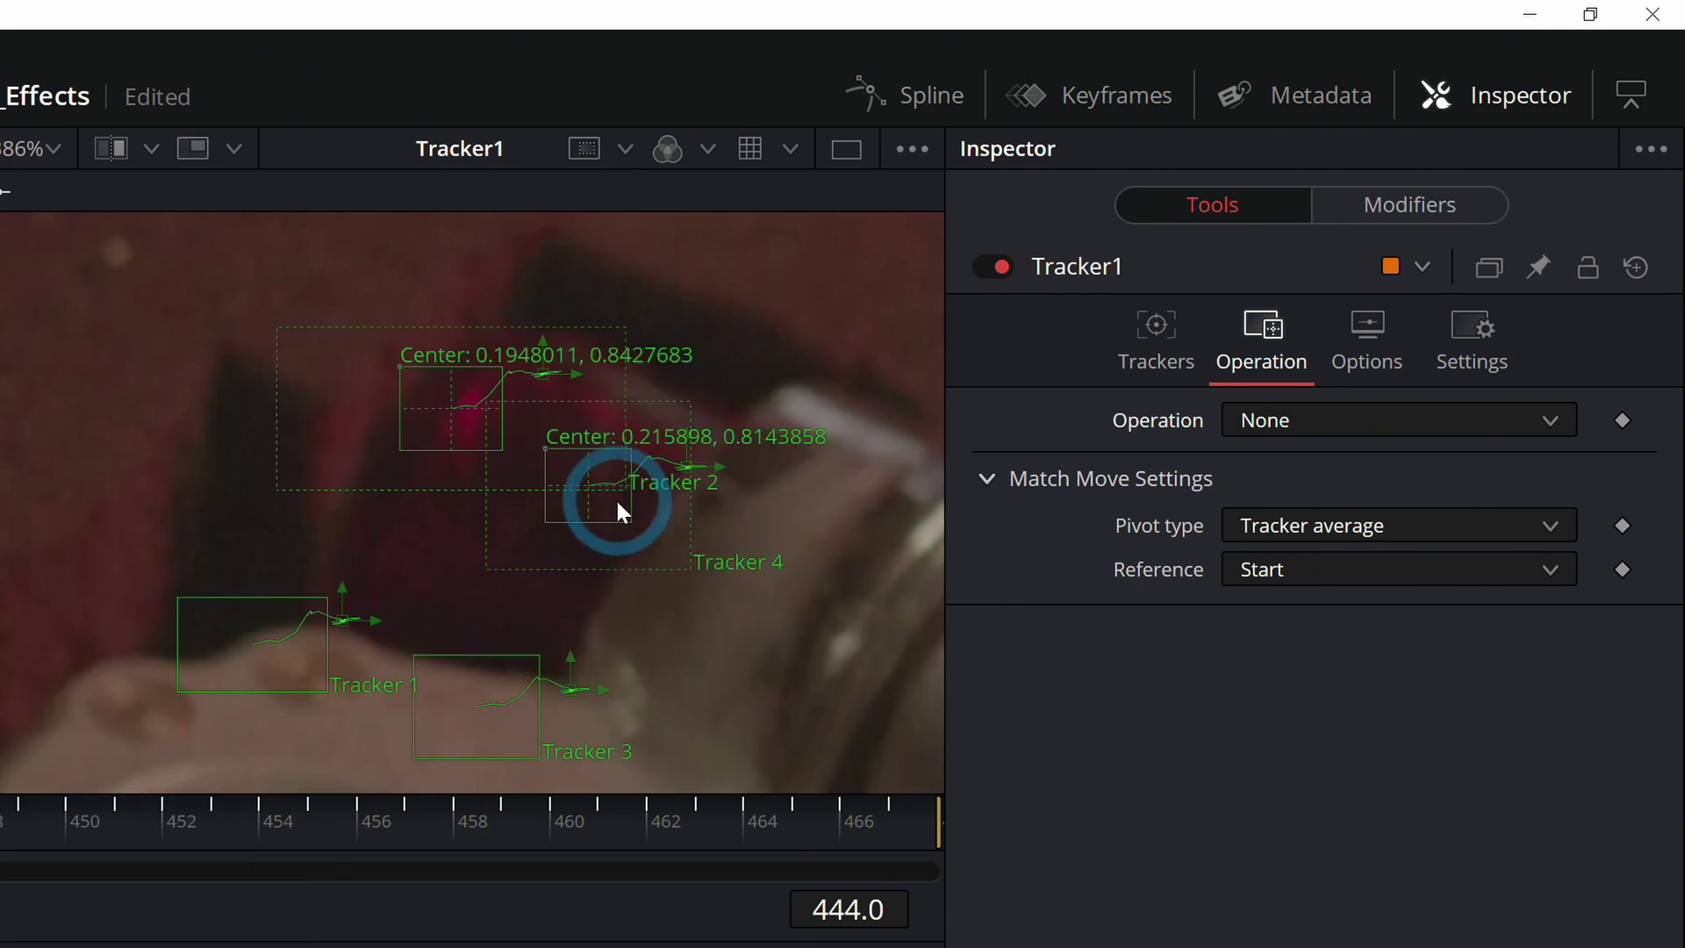
left_click_drag(246, 822, 332, 829)
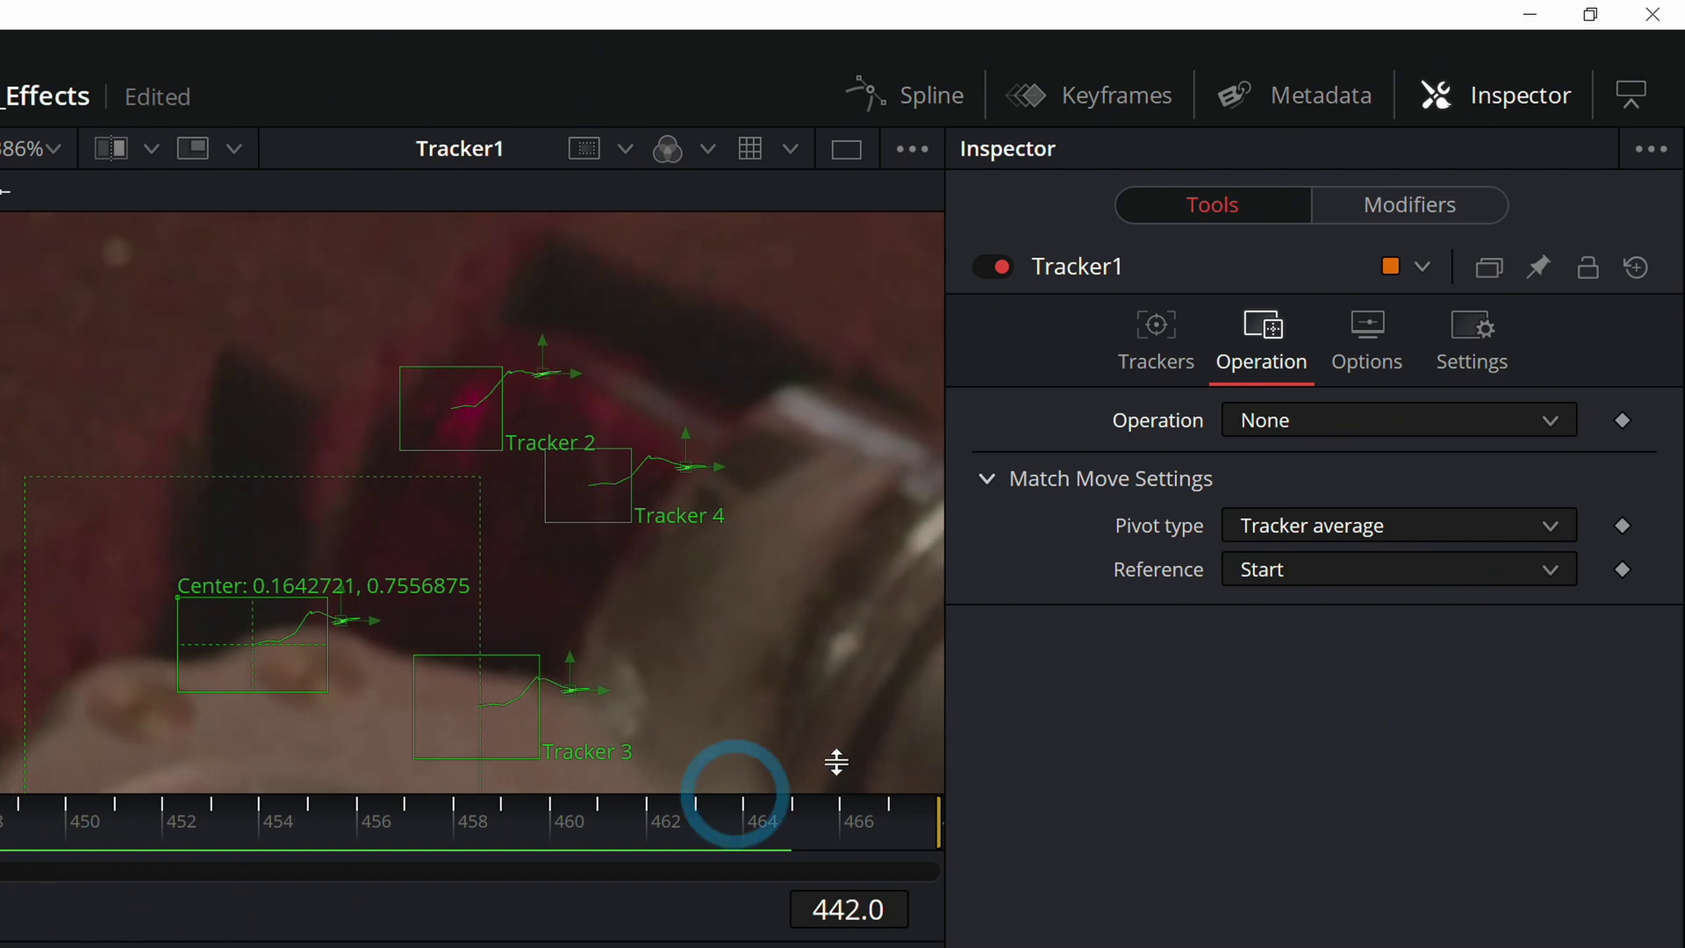
scroll(1343, 787, "down", 3)
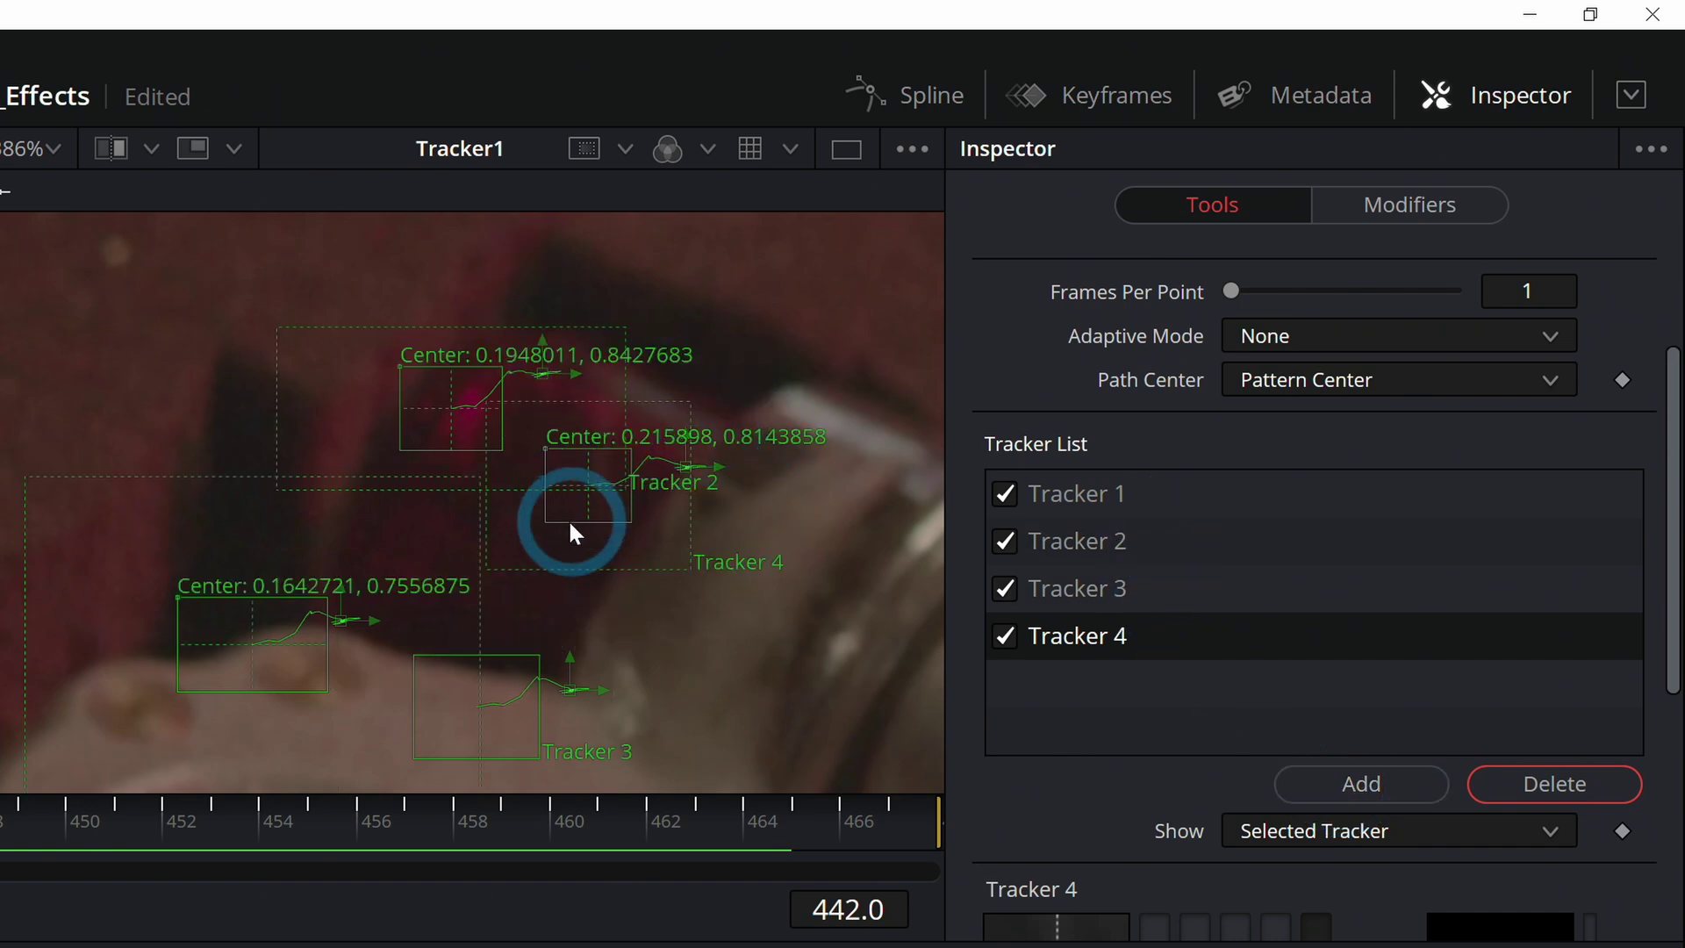
scroll(1263, 369, "up", 3)
Step: Set Tracker1's operation to Corner Positioning, trying Normal before settling on Color Dodge apply mode
left_click(1262, 355)
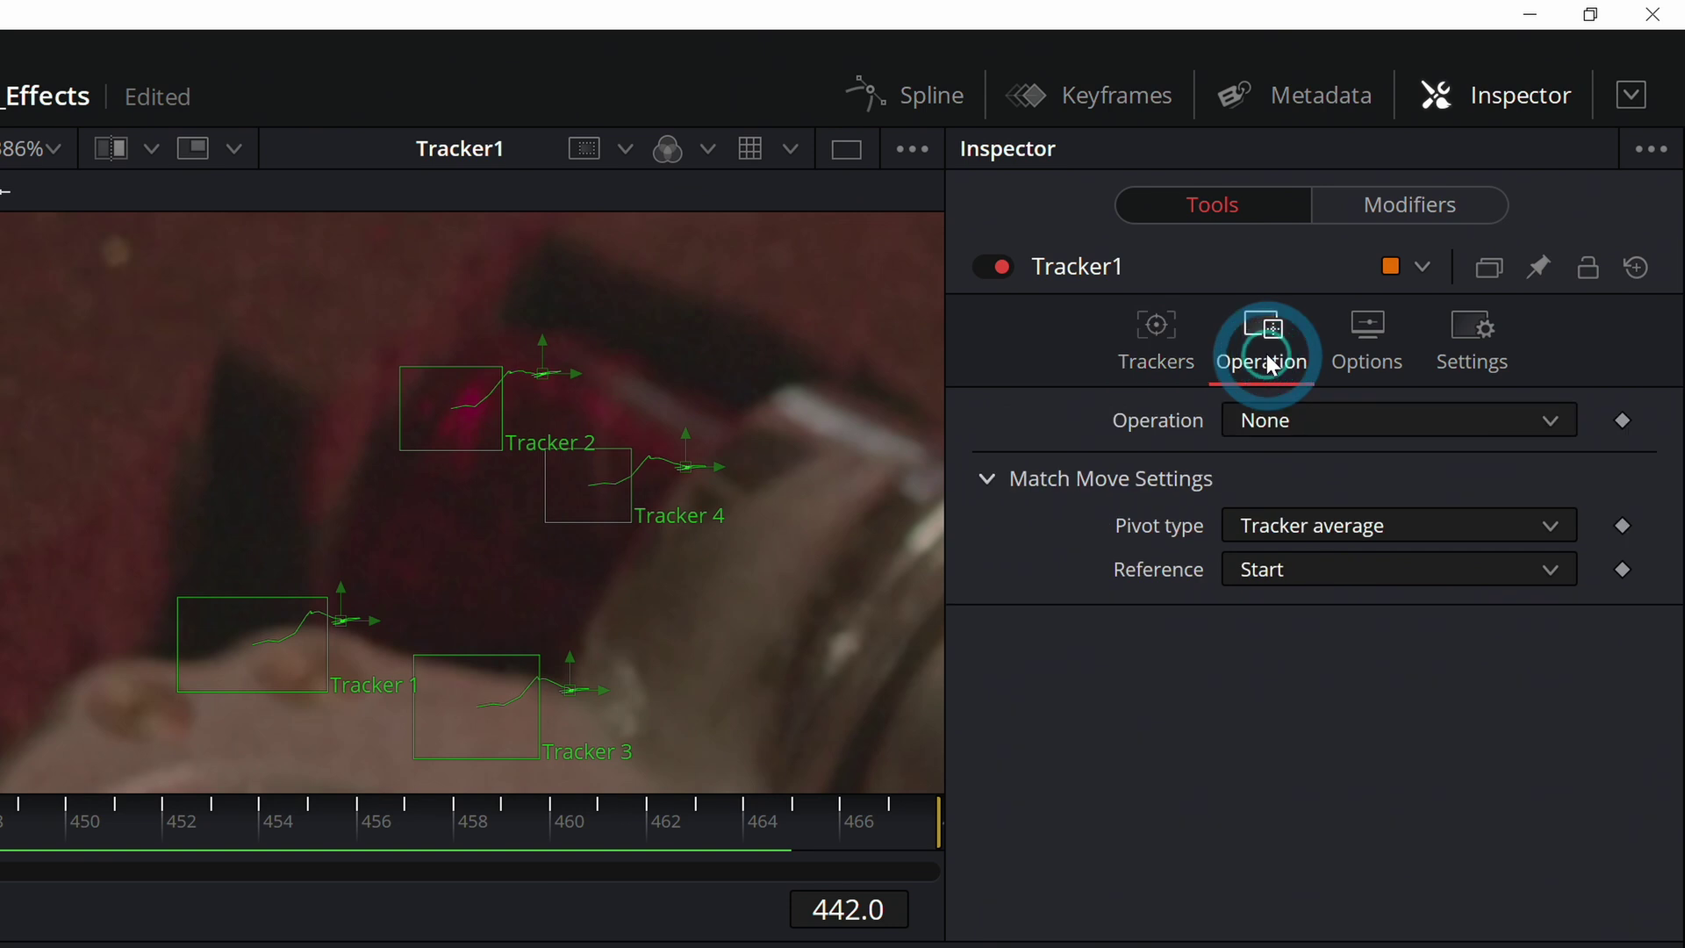
left_click(1308, 420)
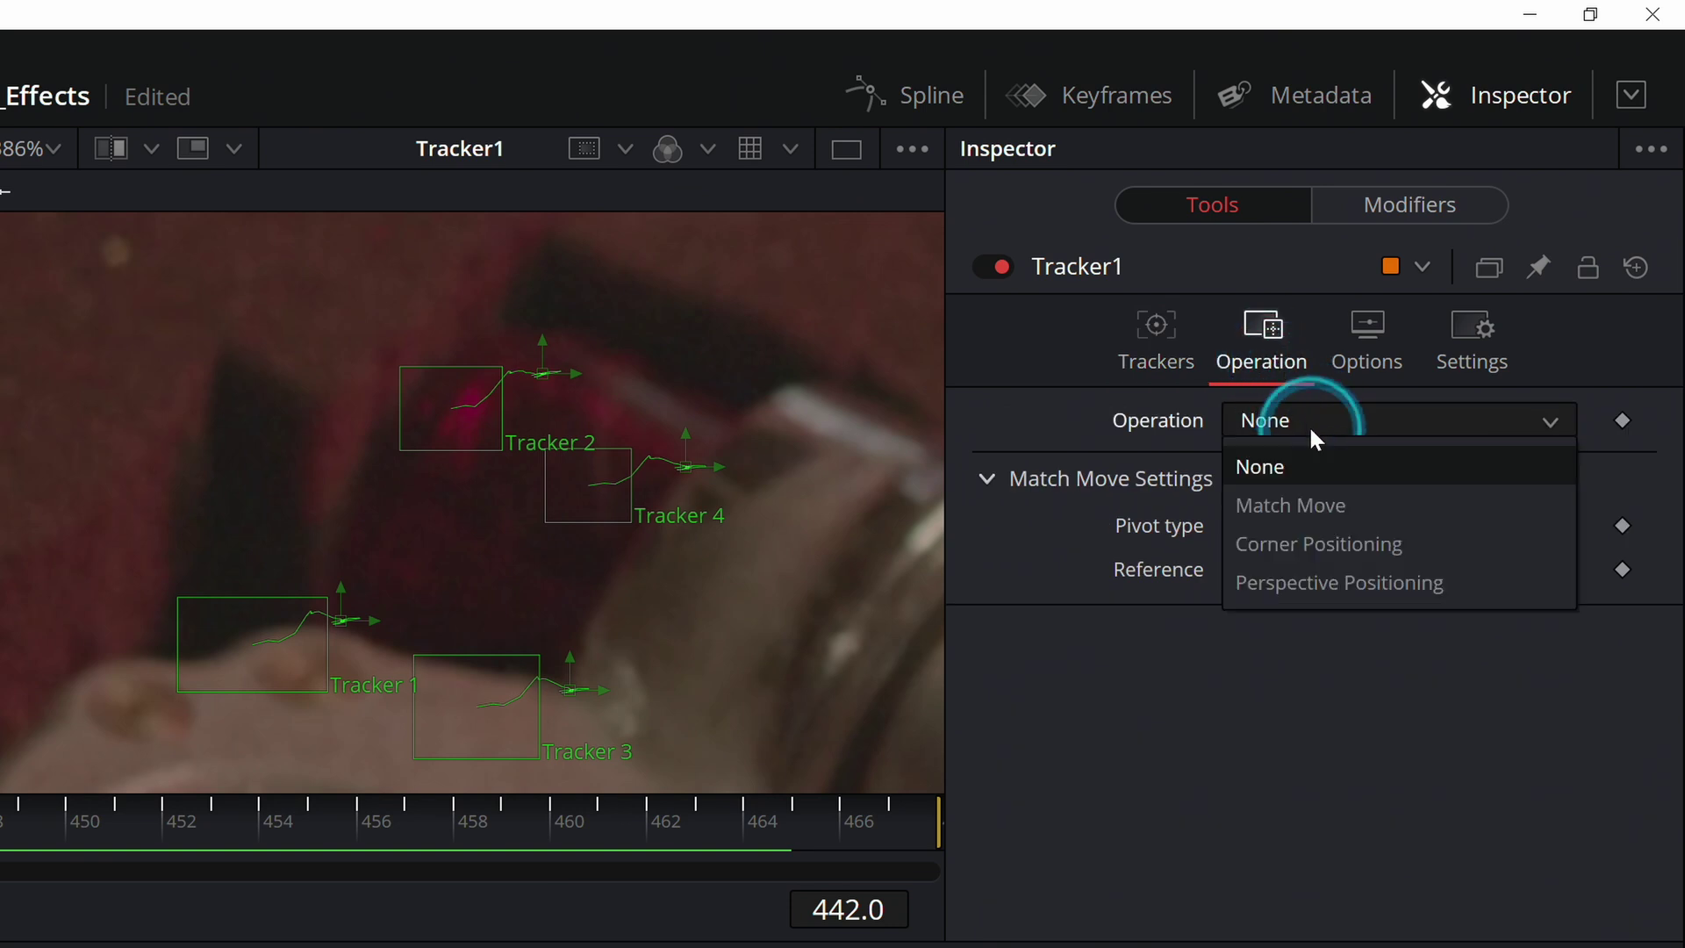
left_click(1334, 545)
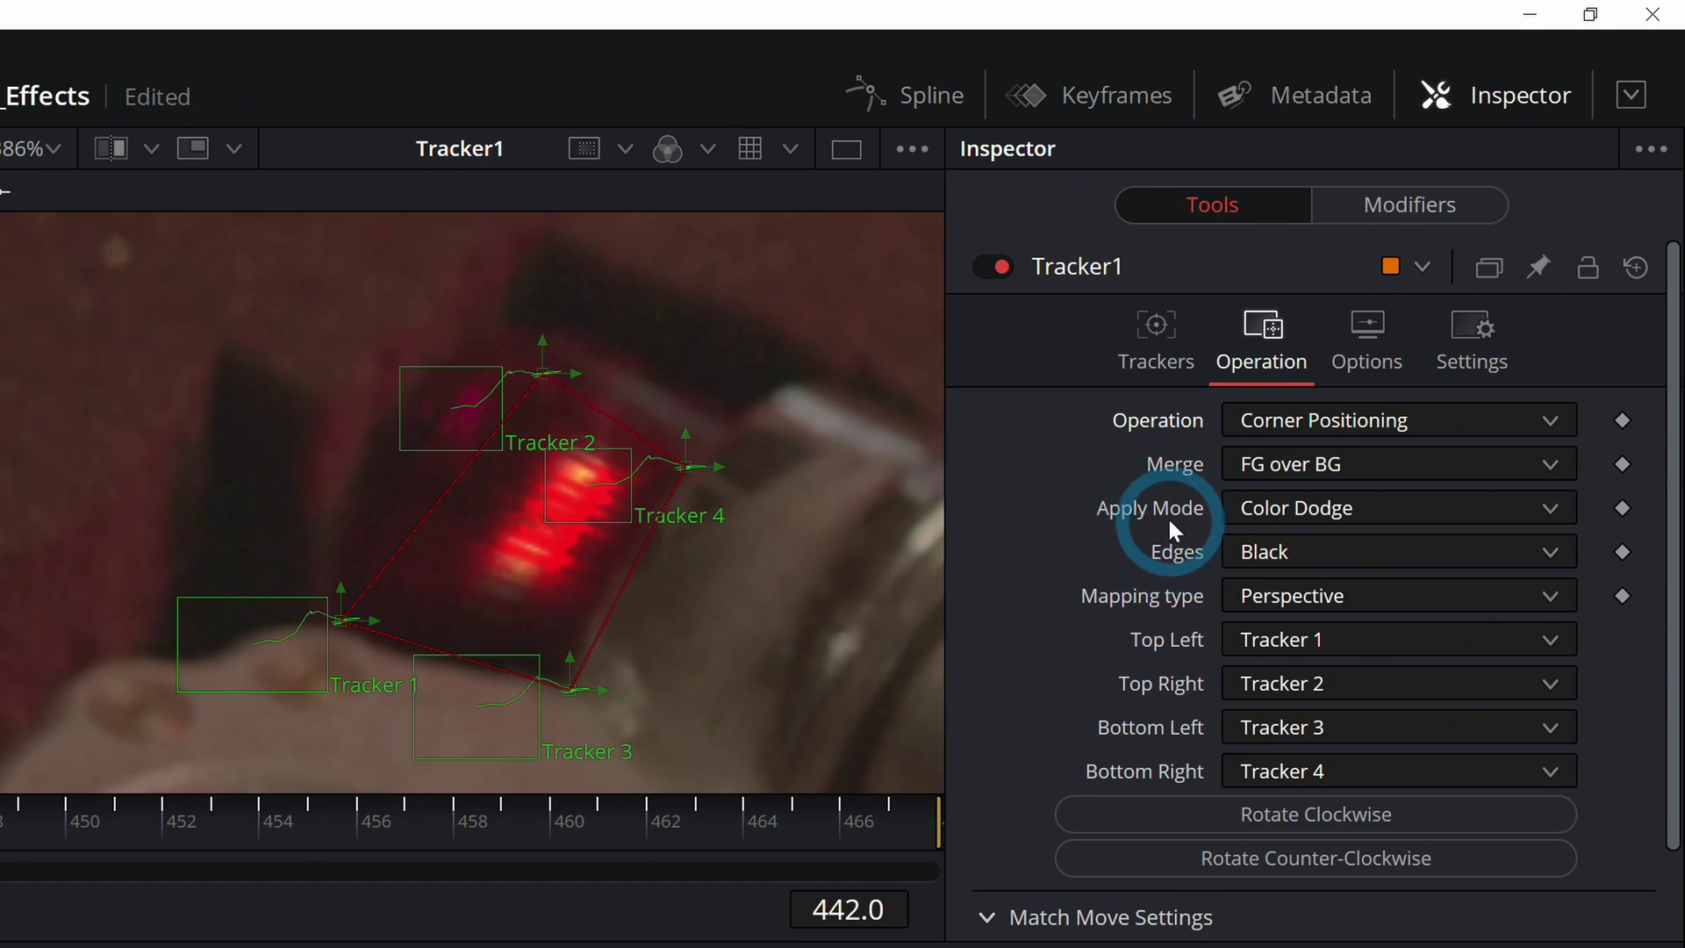
left_click(1266, 511)
left_click(1288, 549)
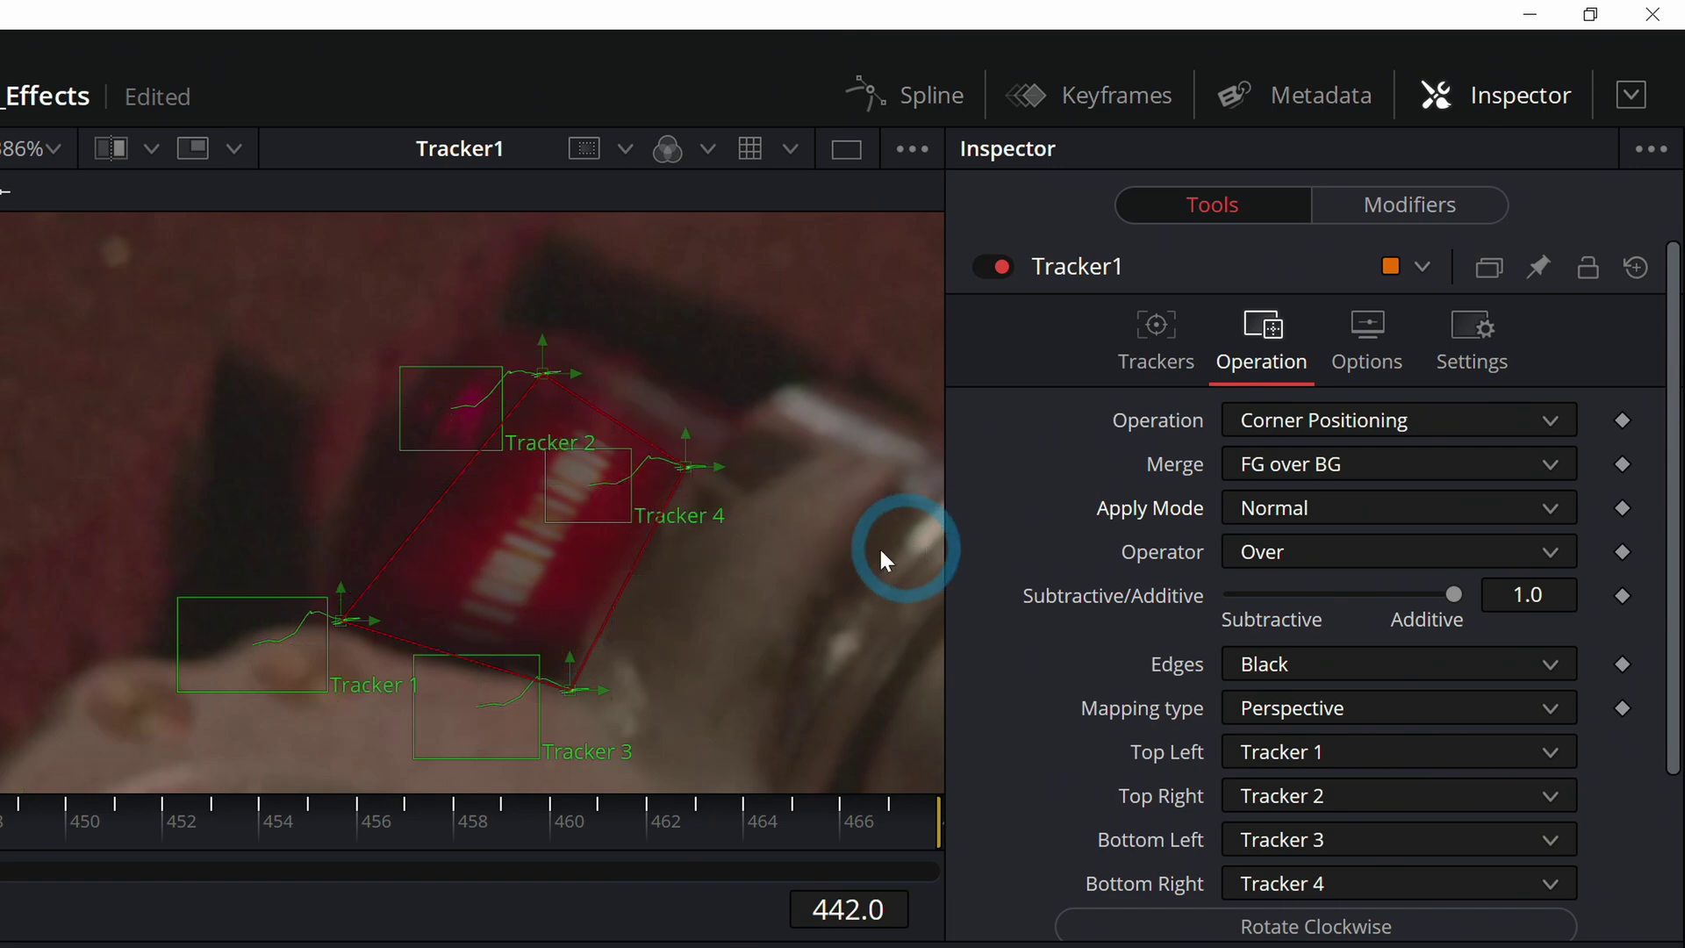
left_click(1264, 509)
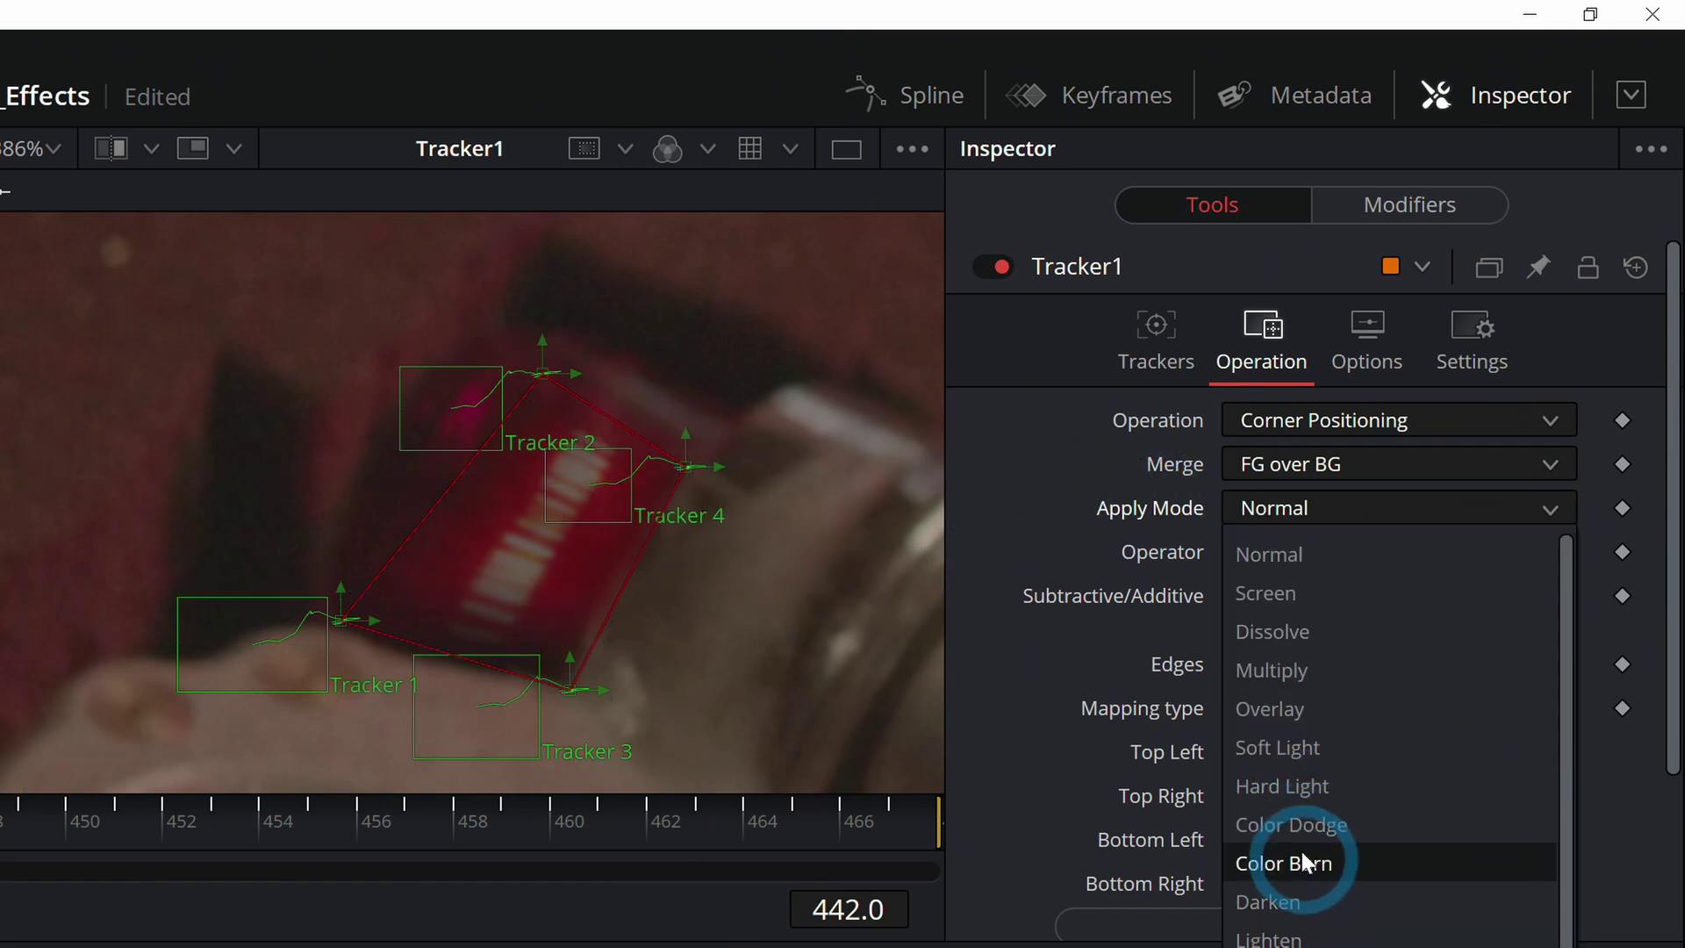
left_click(1306, 823)
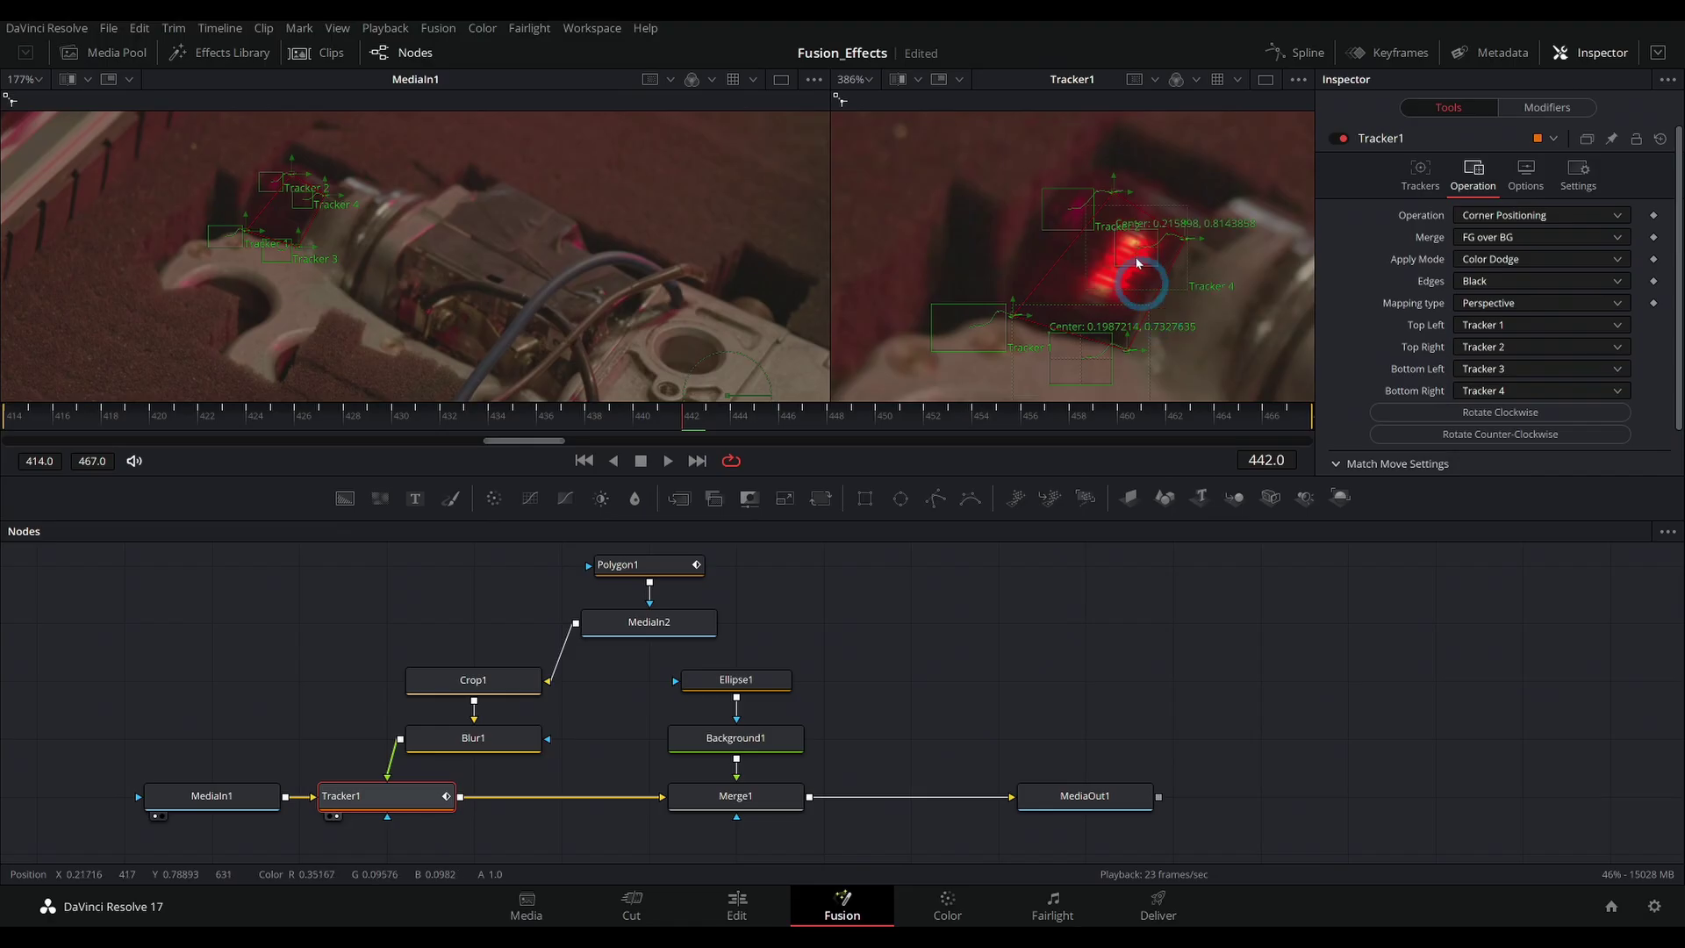
Step: Mask MediaIn2 with Polygon1, then view Crop1's 98x72 light patch and select Blur1
left_click(680, 586)
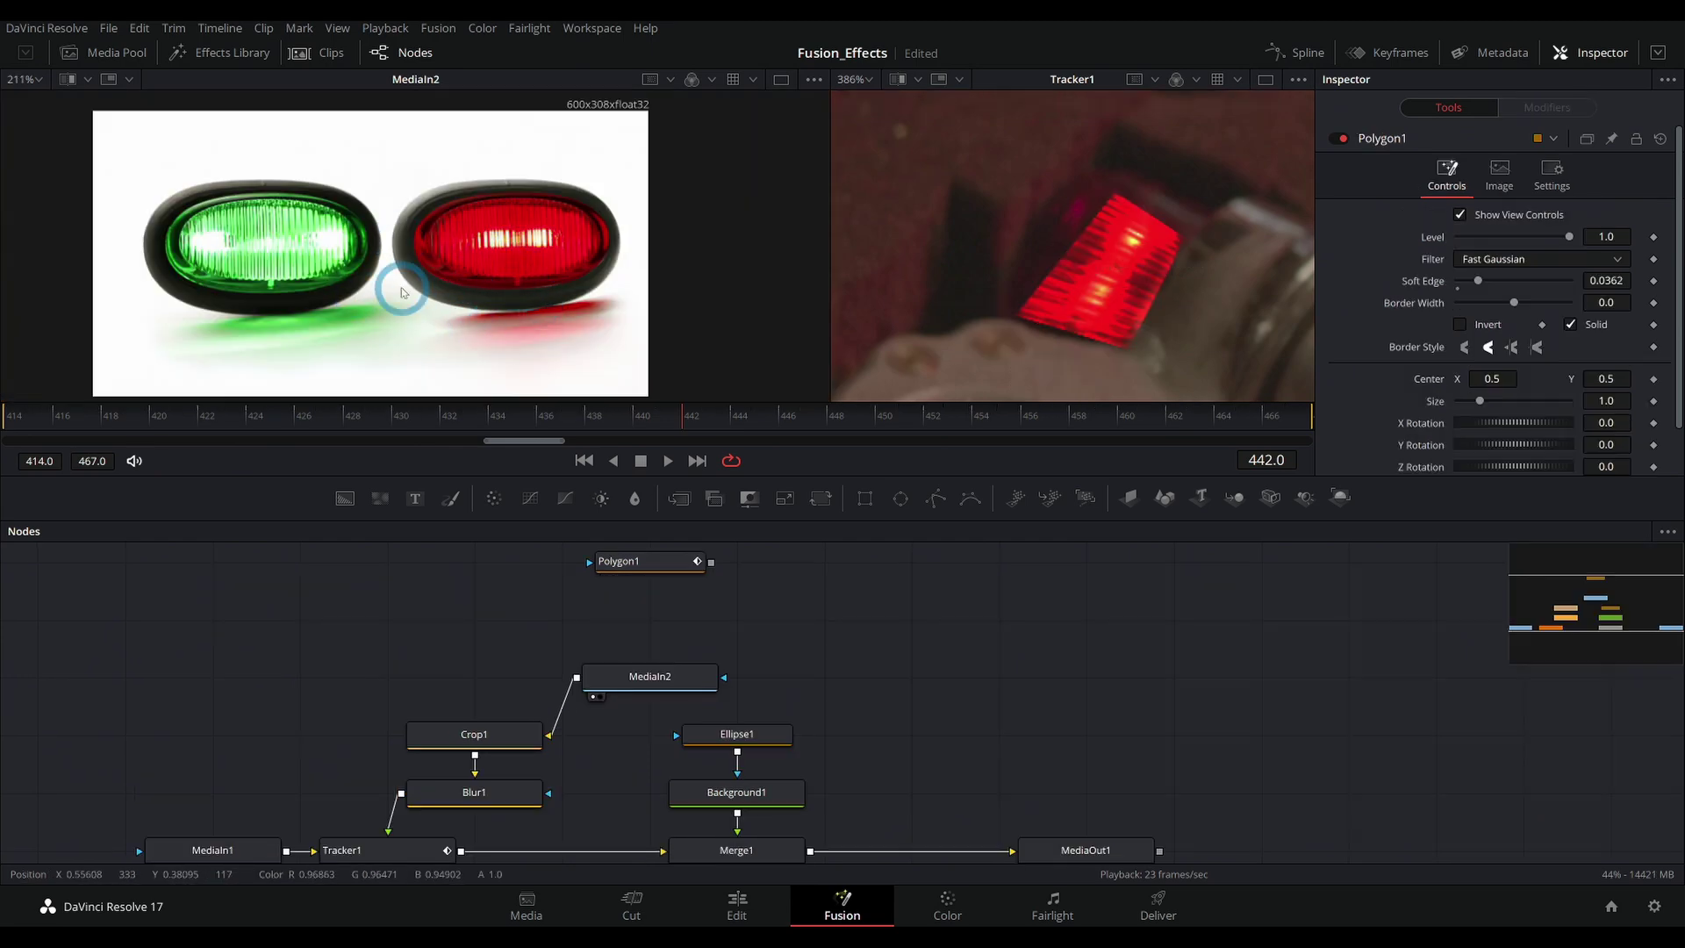
left_click_drag(711, 562, 650, 677)
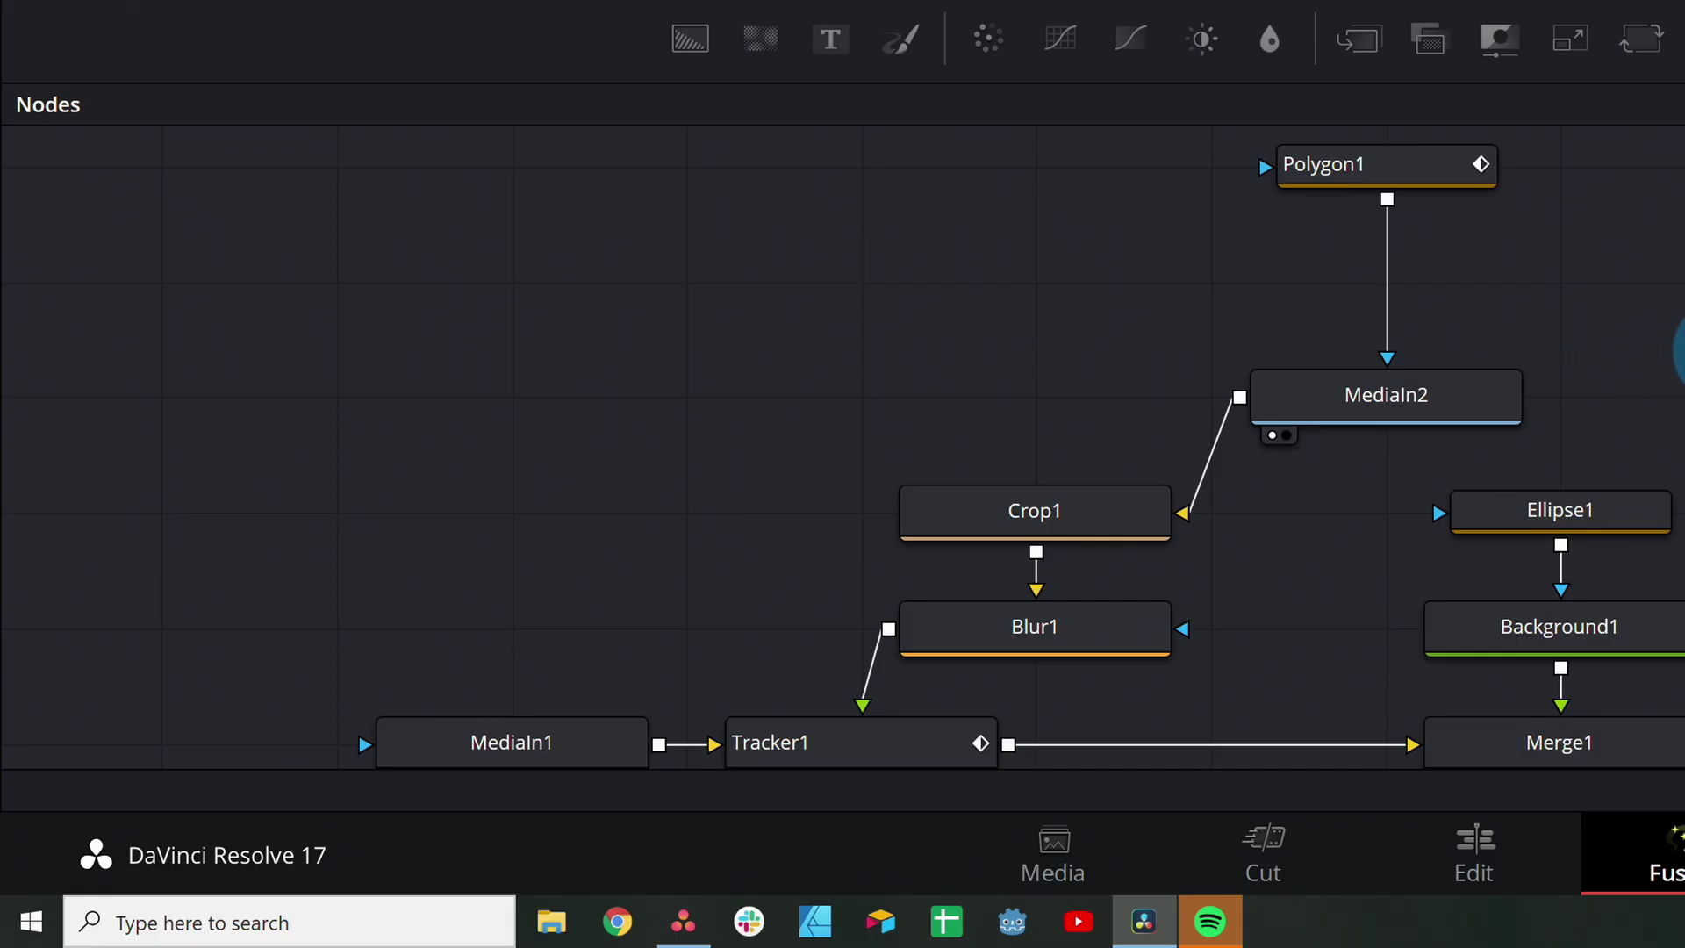
left_click_drag(1626, 347, 1585, 327)
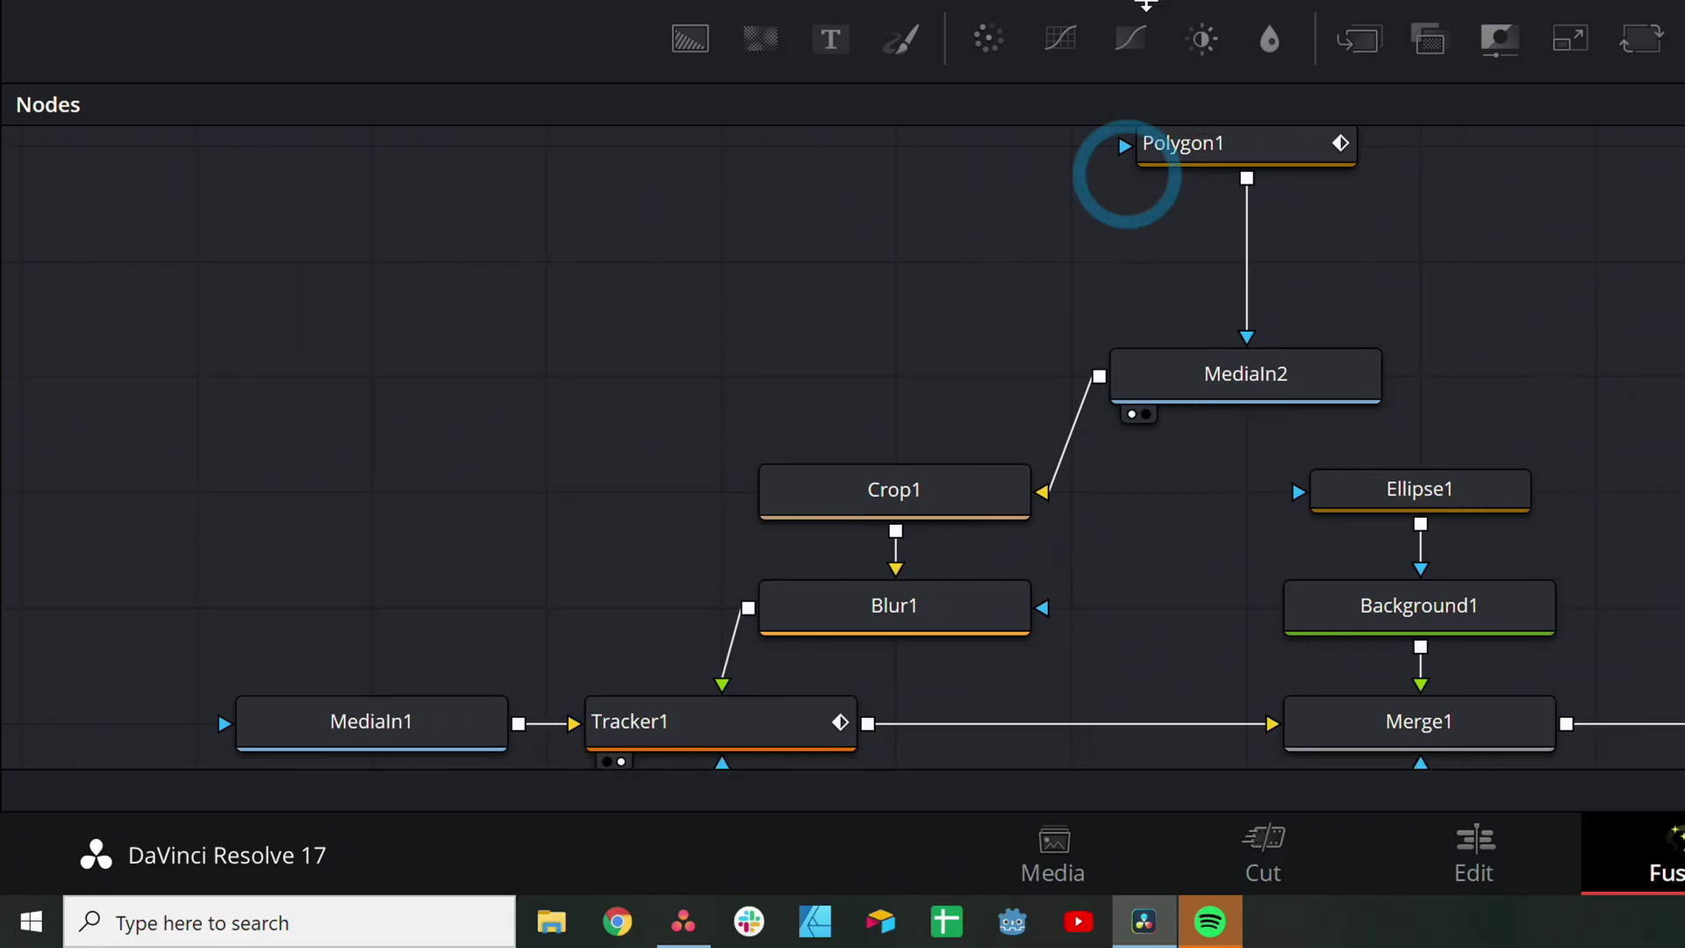
left_click(958, 490)
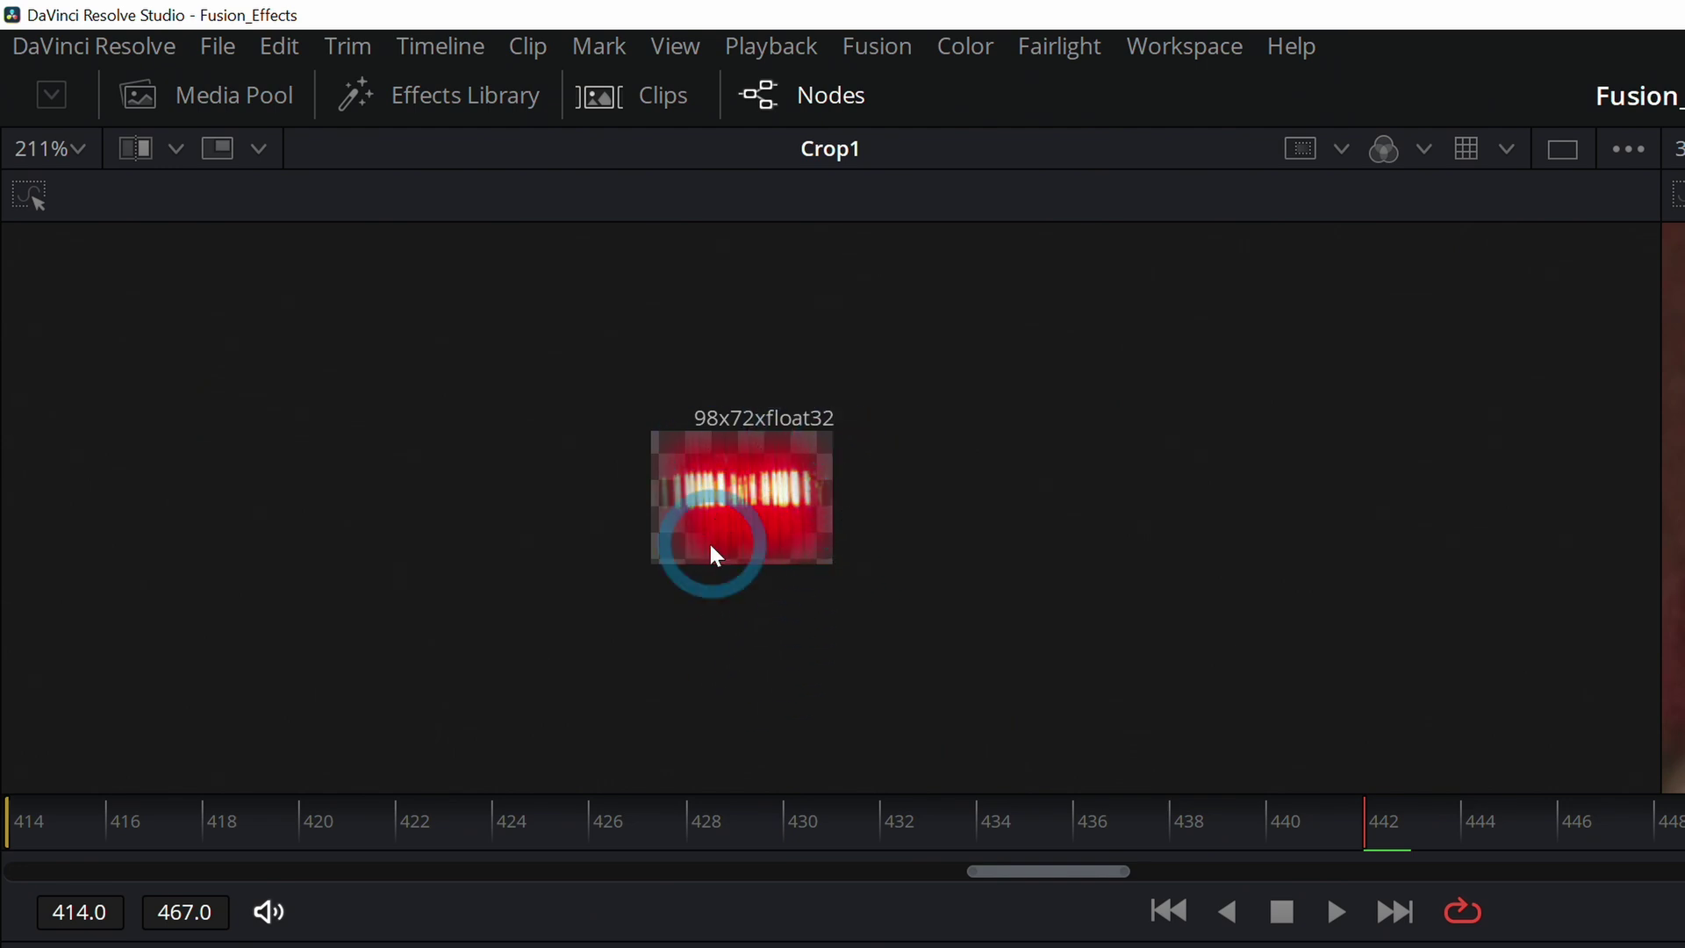
scroll(699, 546, "up", 5)
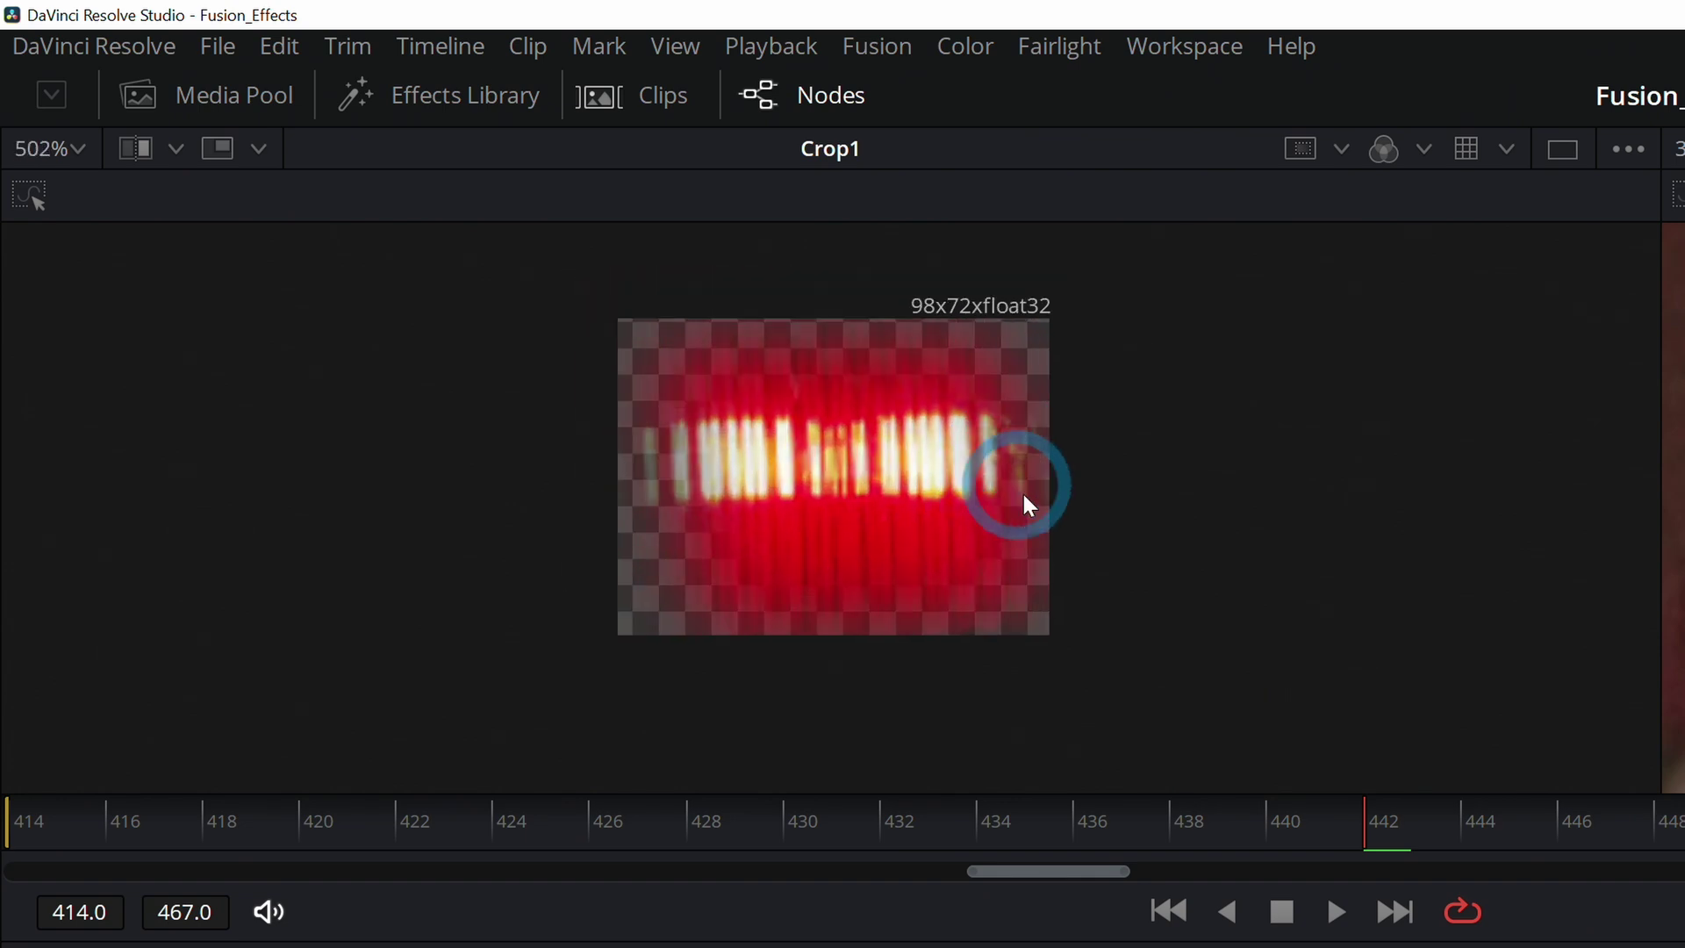
left_click_drag(1029, 505, 1094, 519)
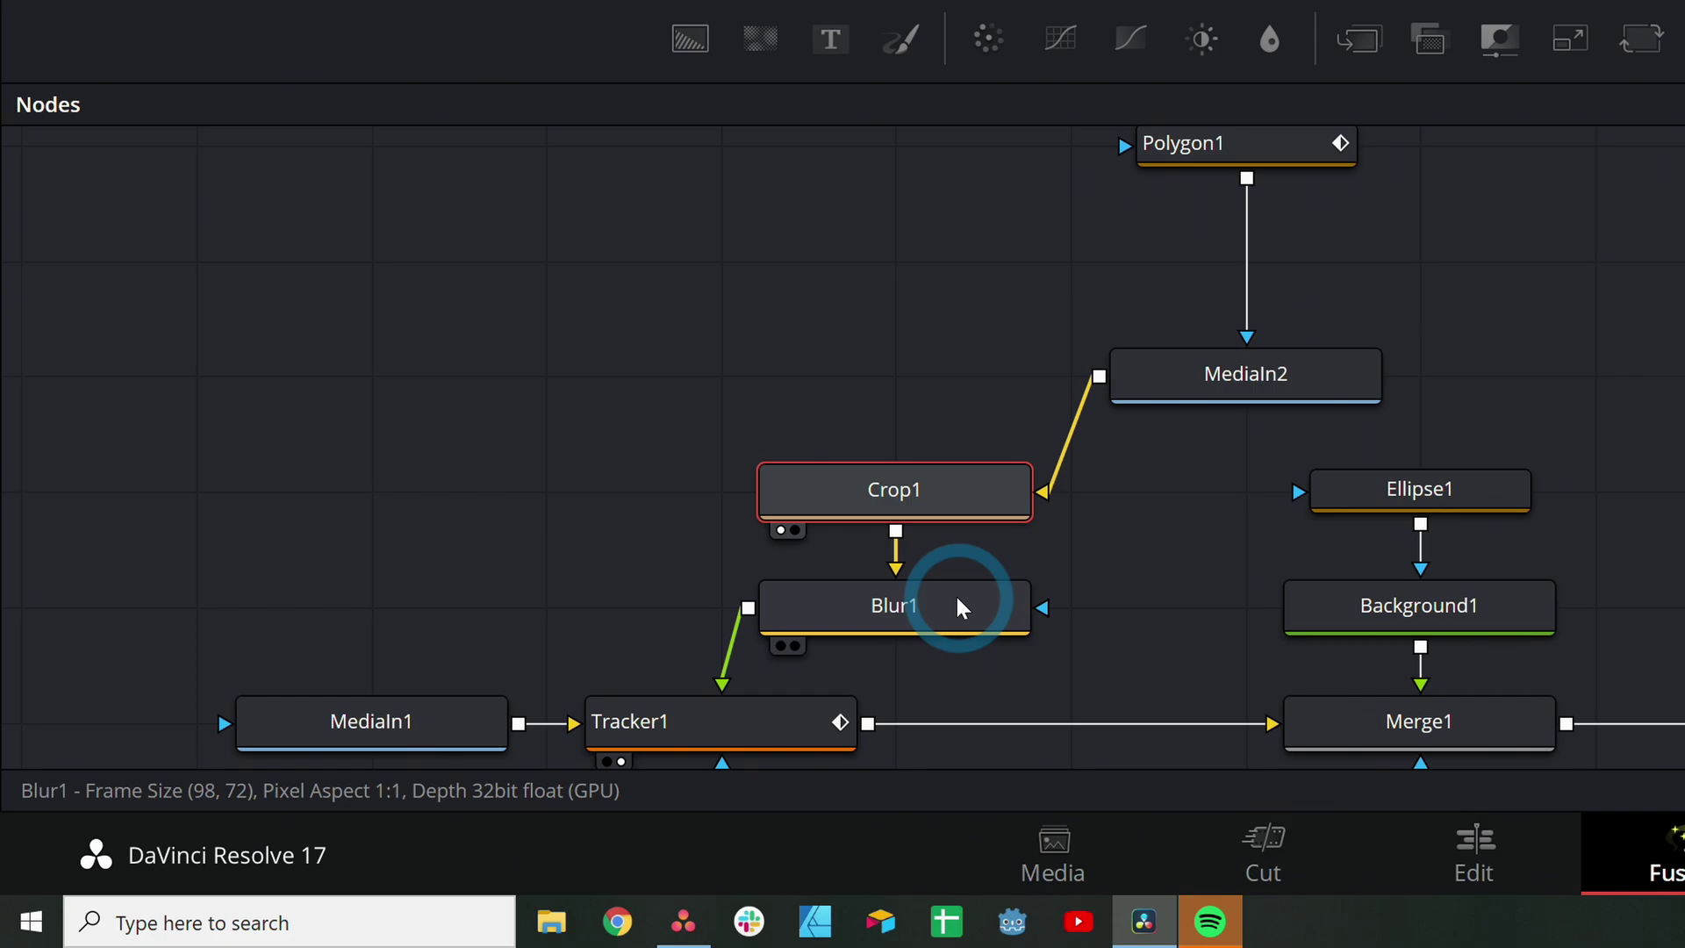
left_click(957, 604)
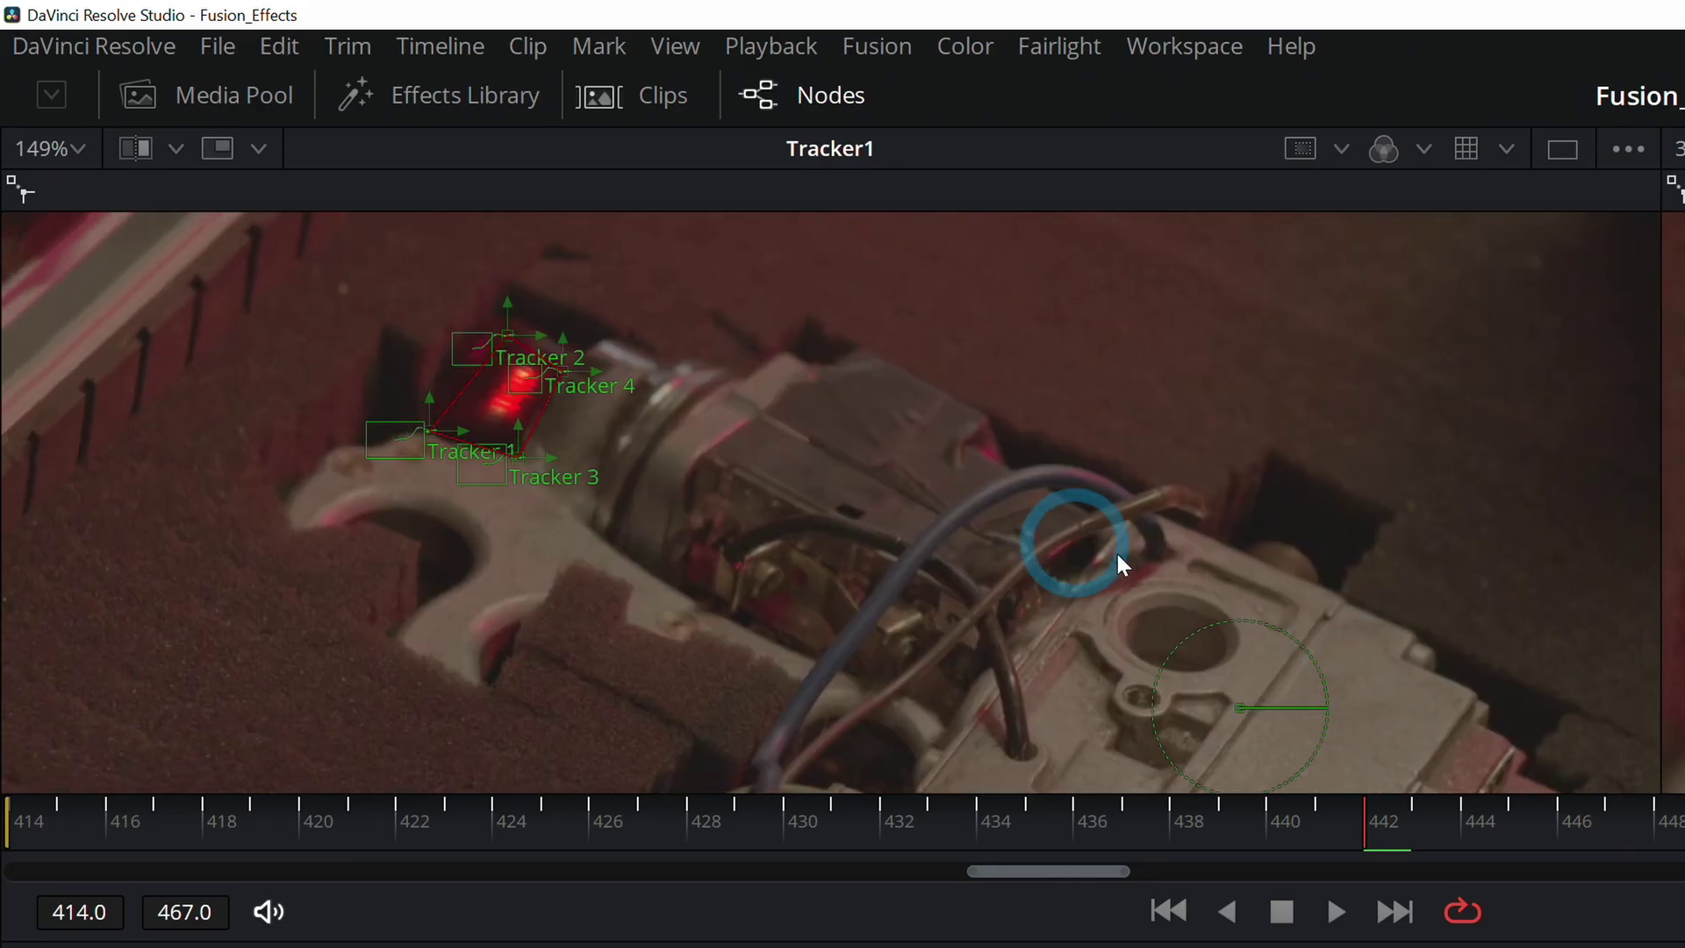
scroll(860, 566, "up", 3)
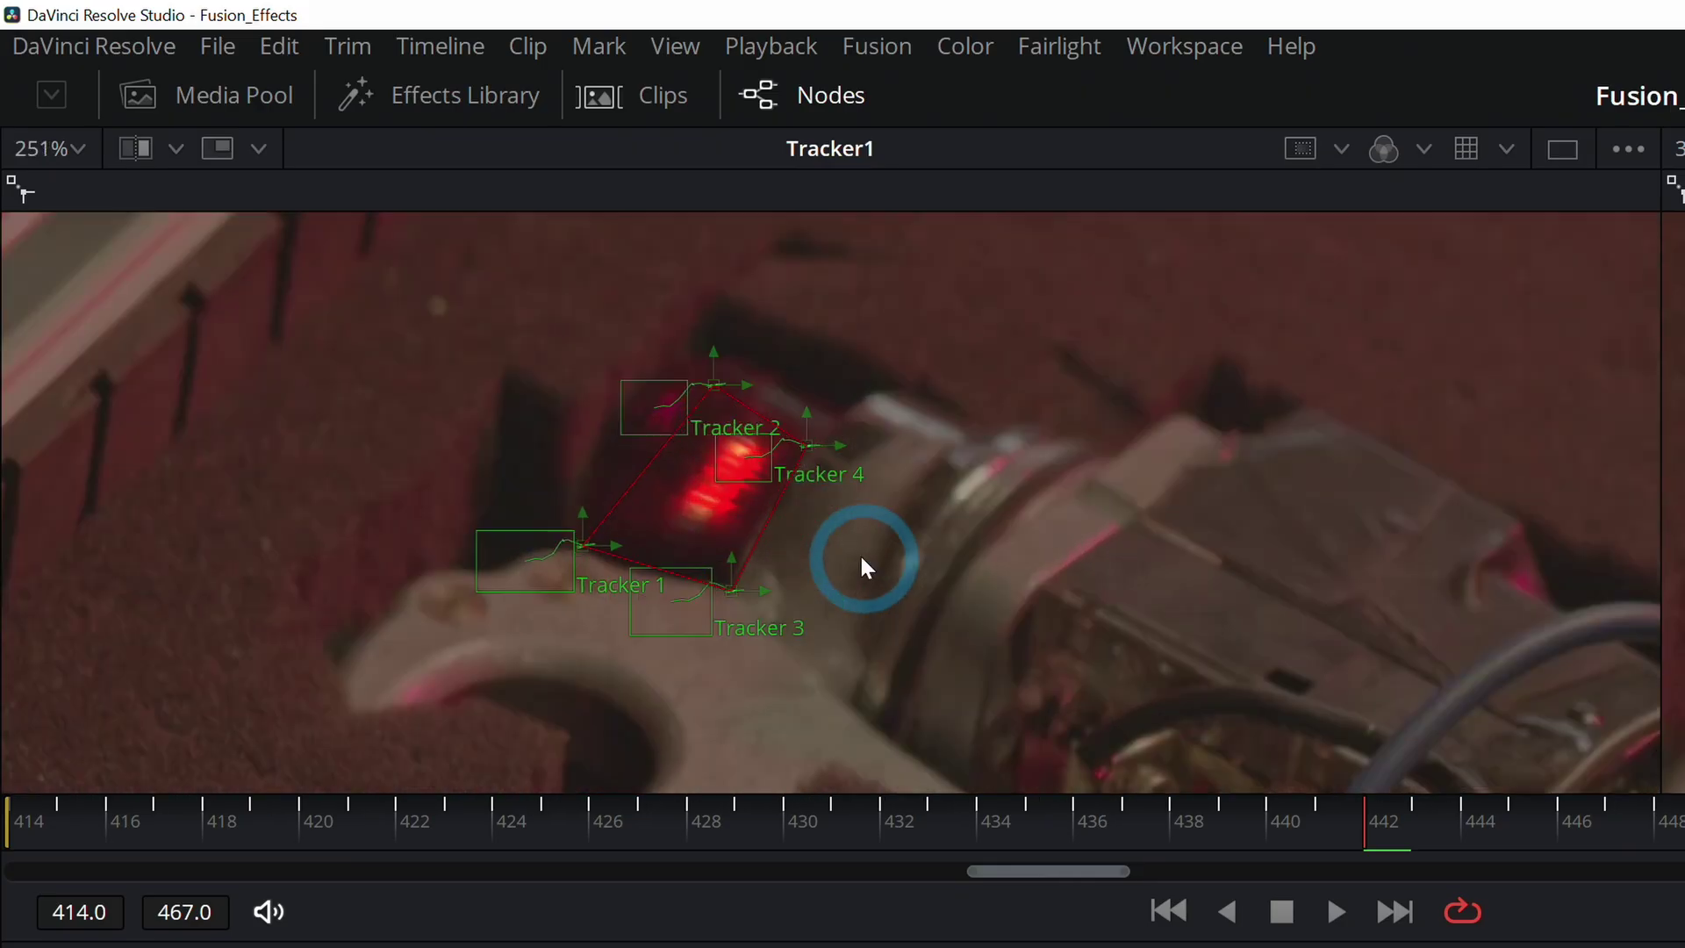
scroll(860, 553, "up", 3)
left_click_drag(667, 834, 1219, 825)
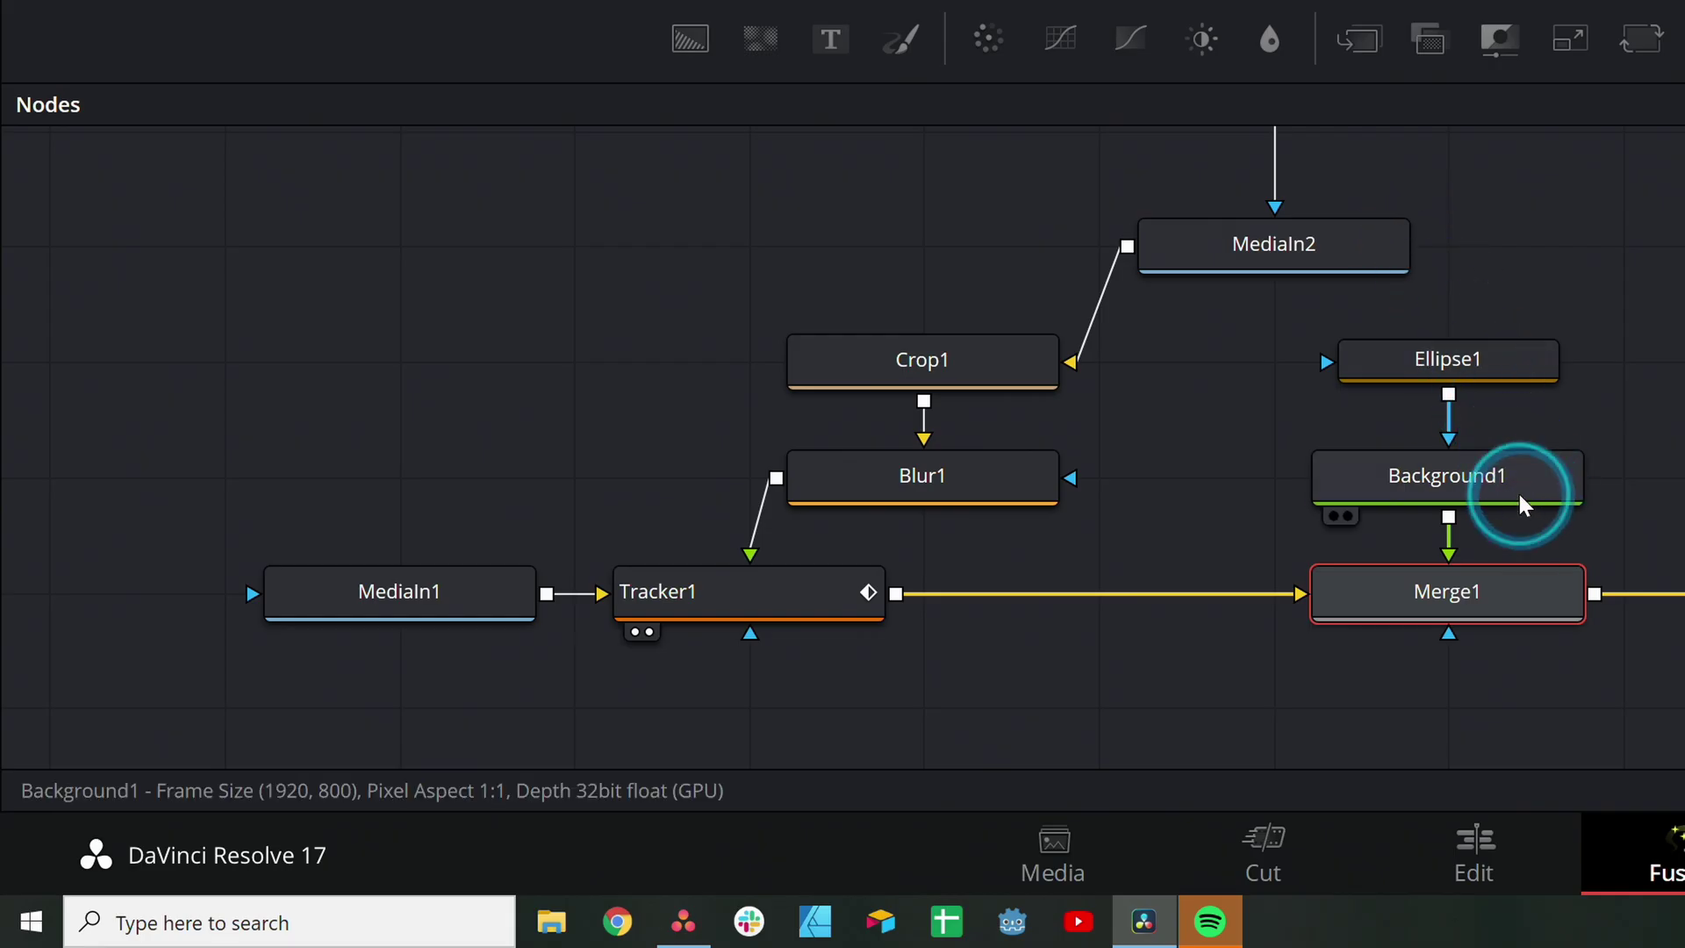
Step: Drag Background1's centre so the red glow sits over the device's indicator light
left_click(1519, 493)
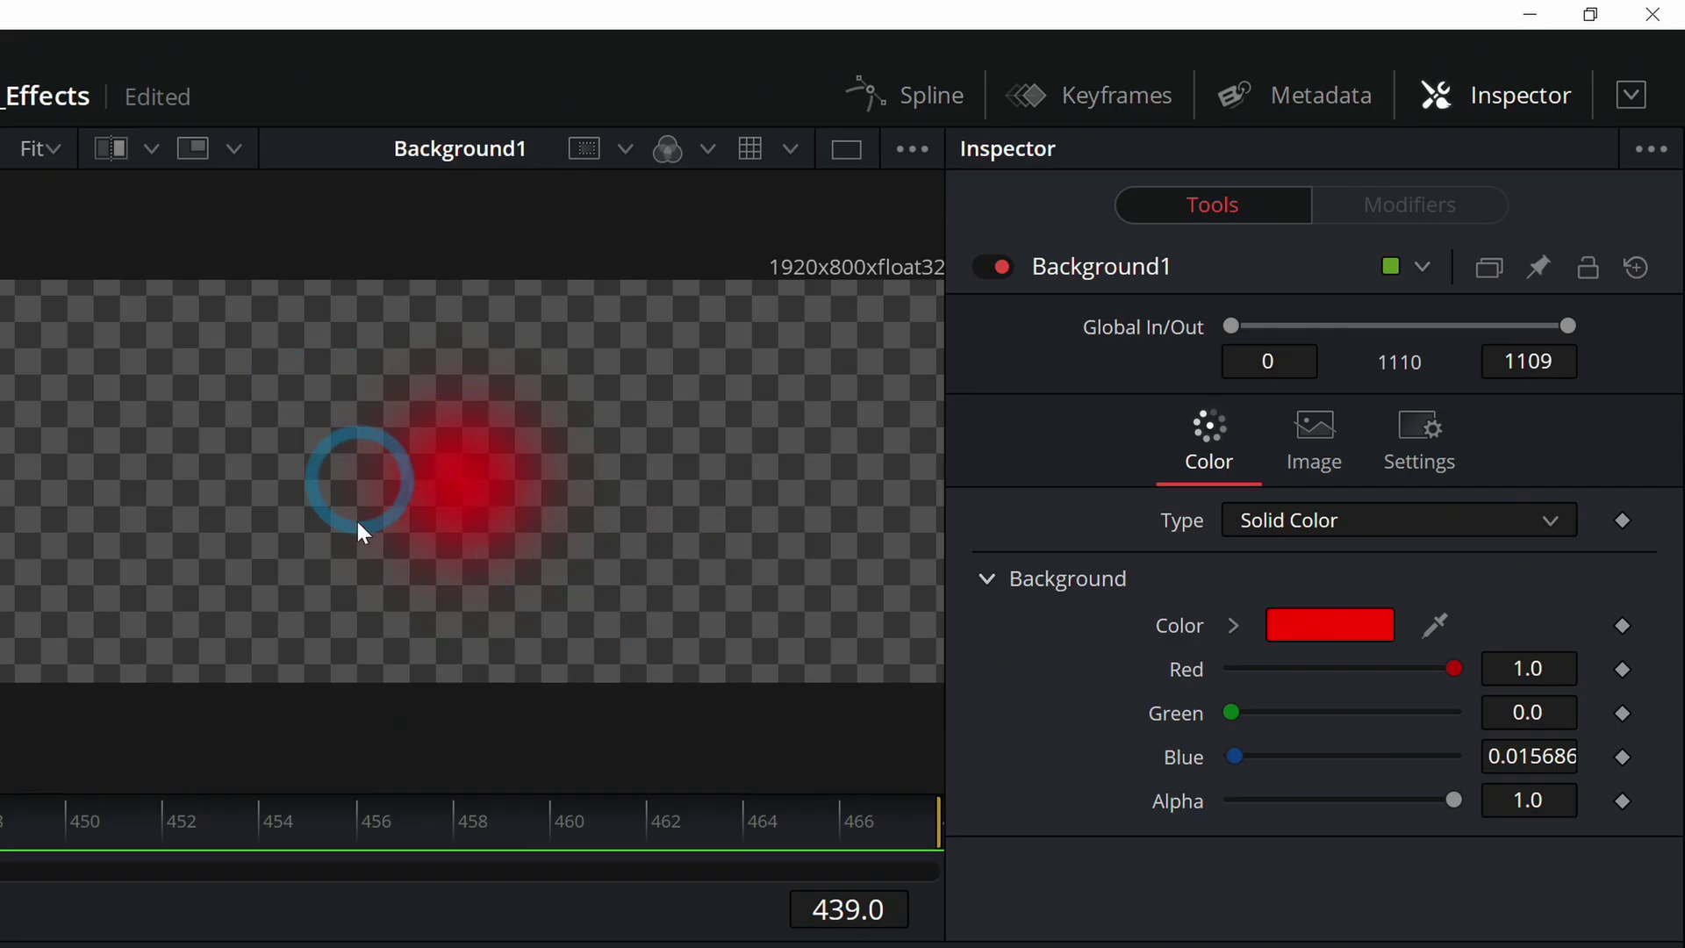
left_click_drag(359, 529, 546, 509)
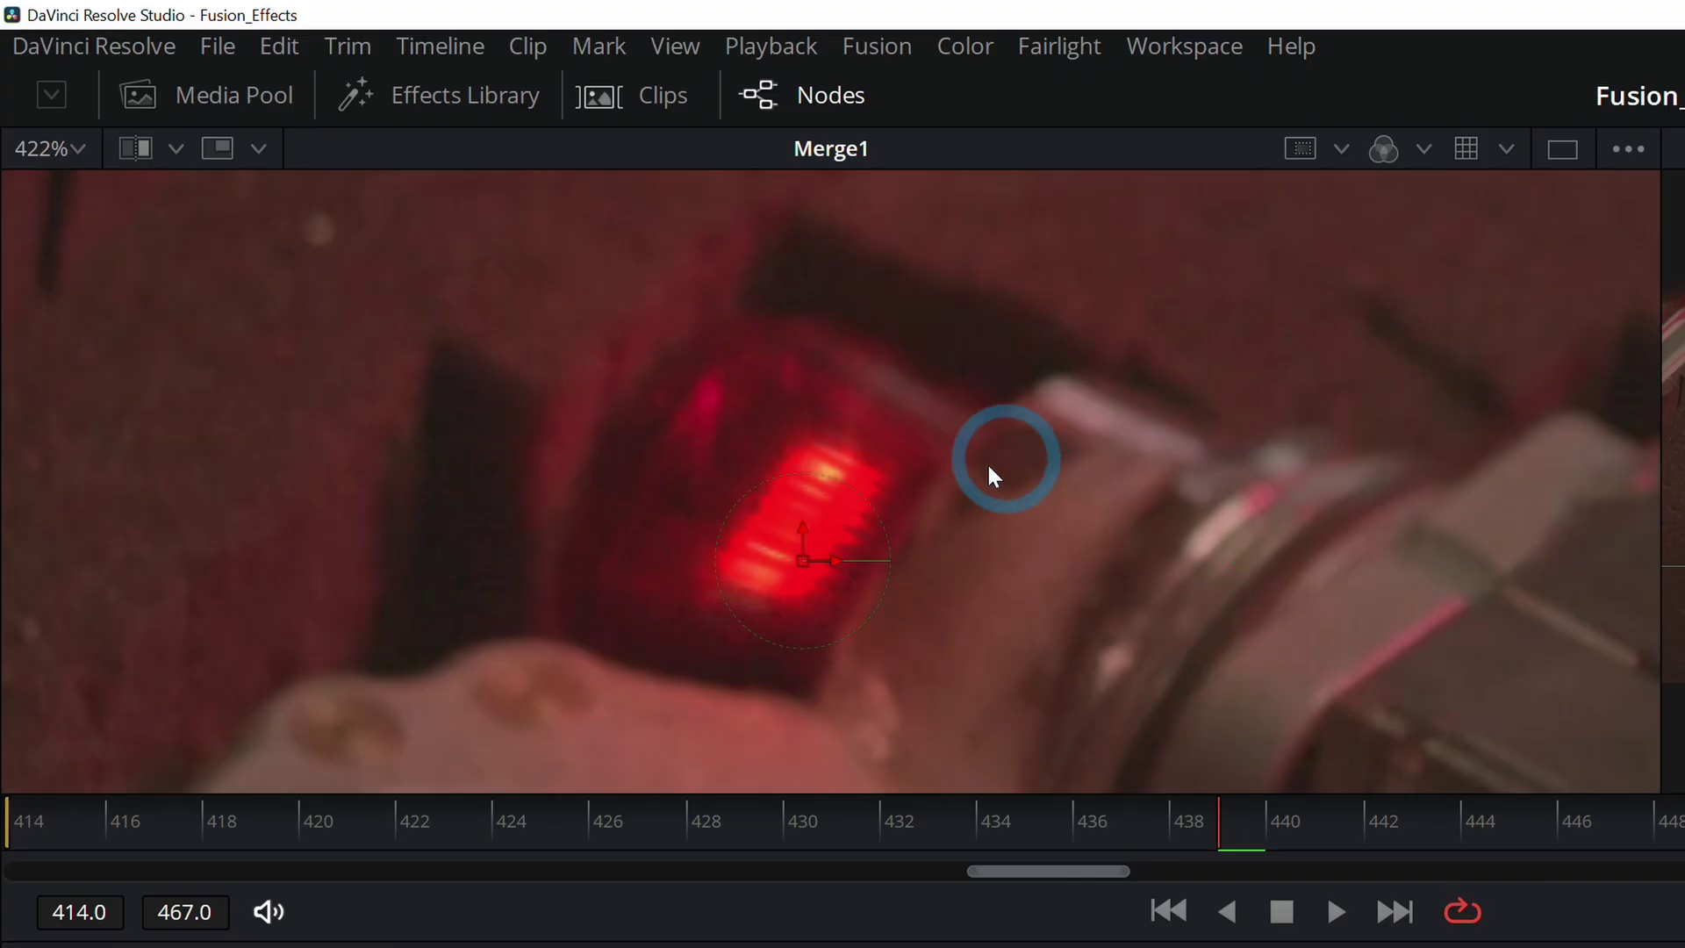
scroll(991, 468, "down", 3)
left_click_drag(1179, 616, 1076, 606)
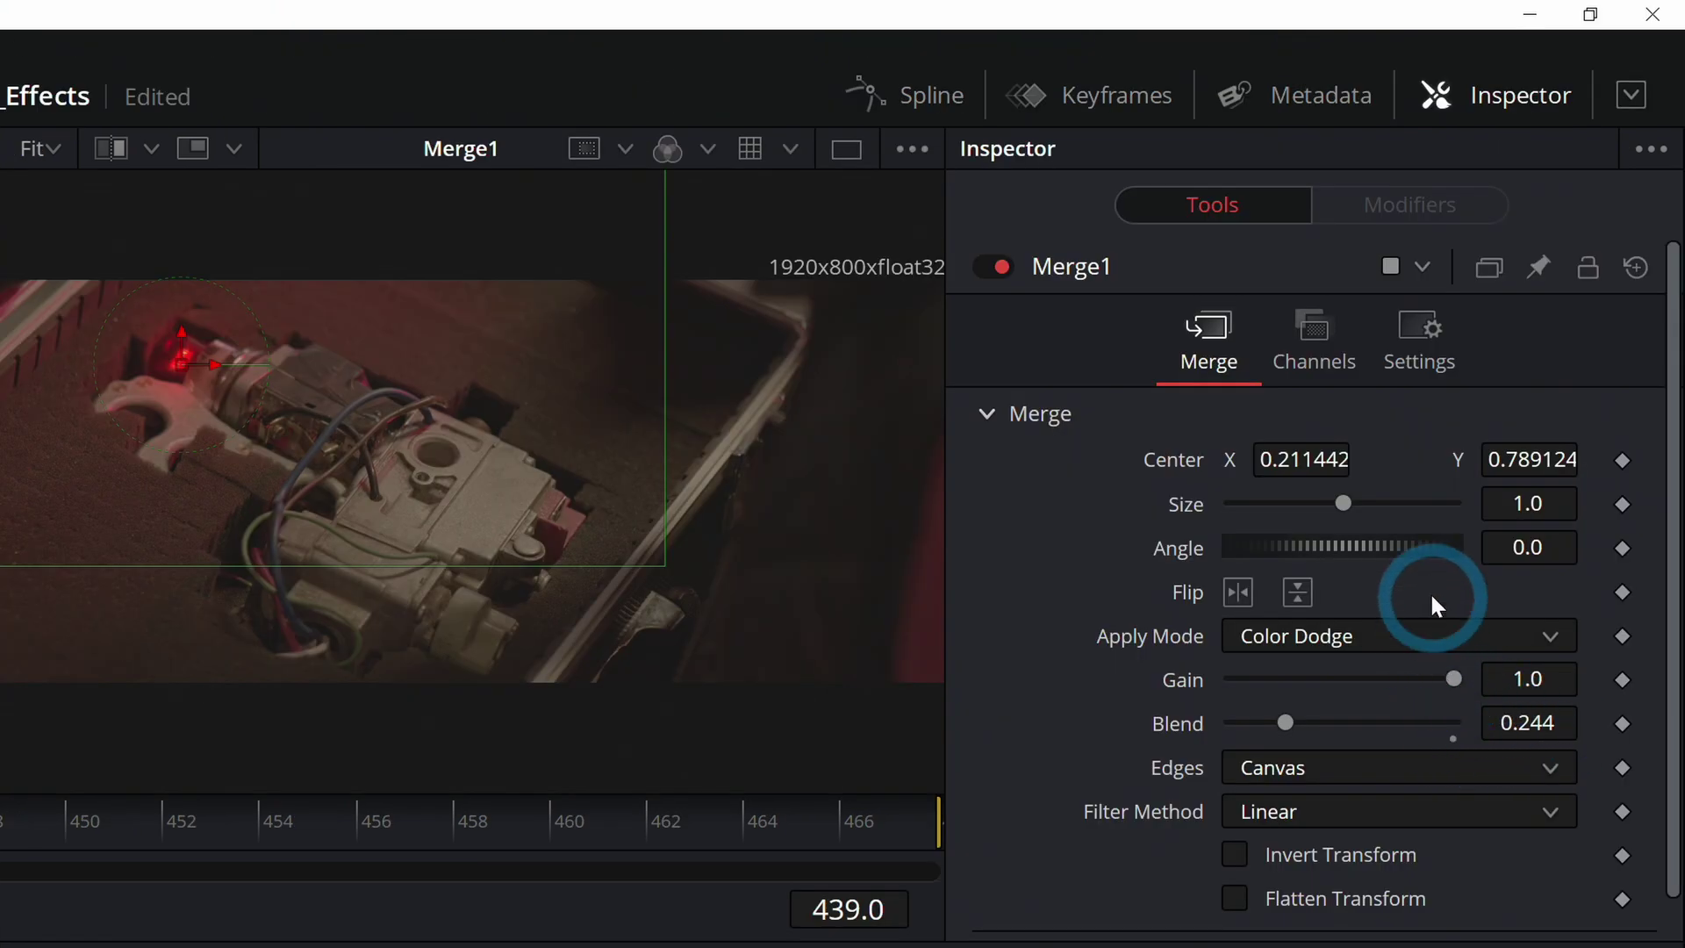
left_click(1001, 267)
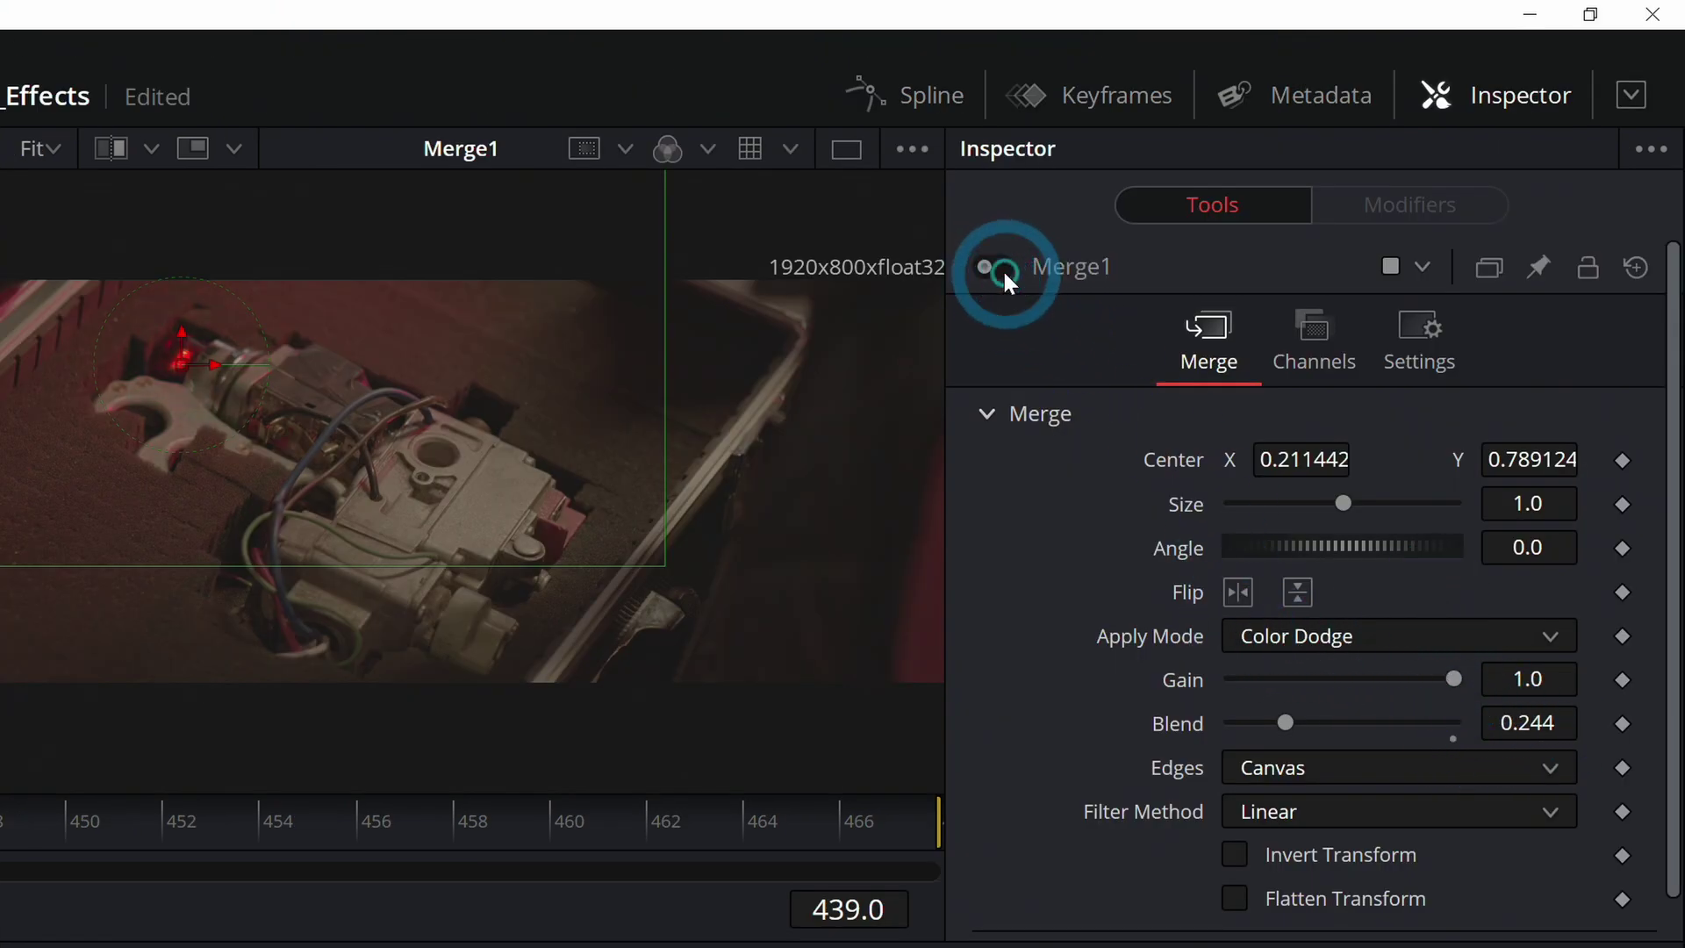
left_click(1003, 269)
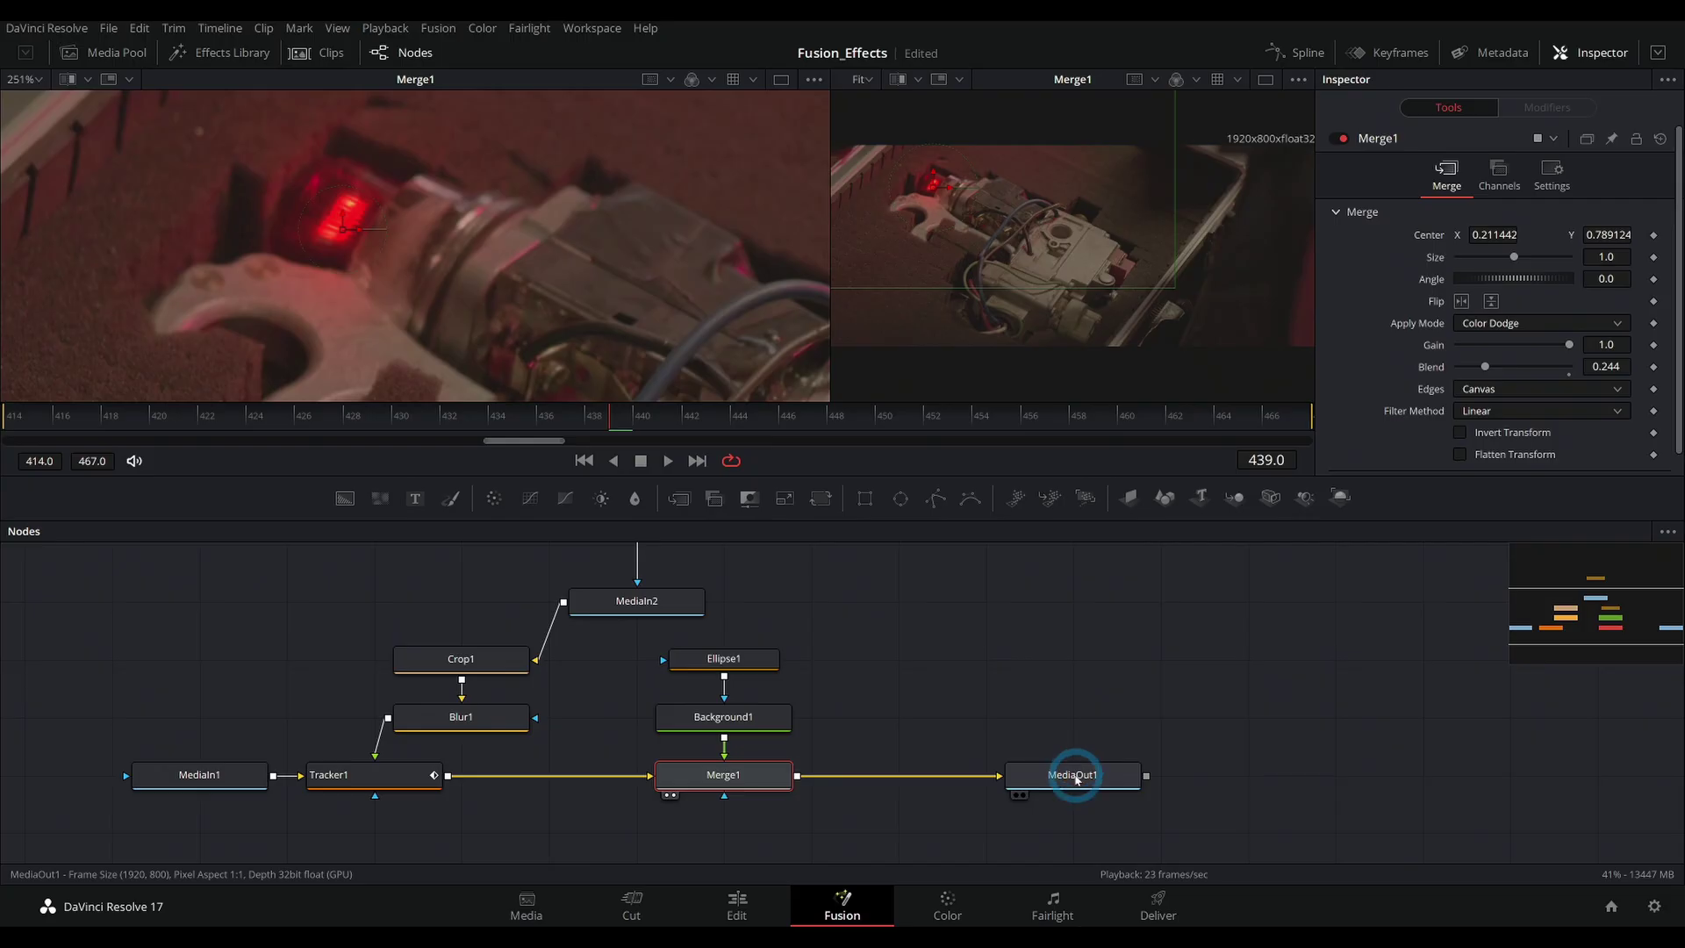
left_click(1072, 773)
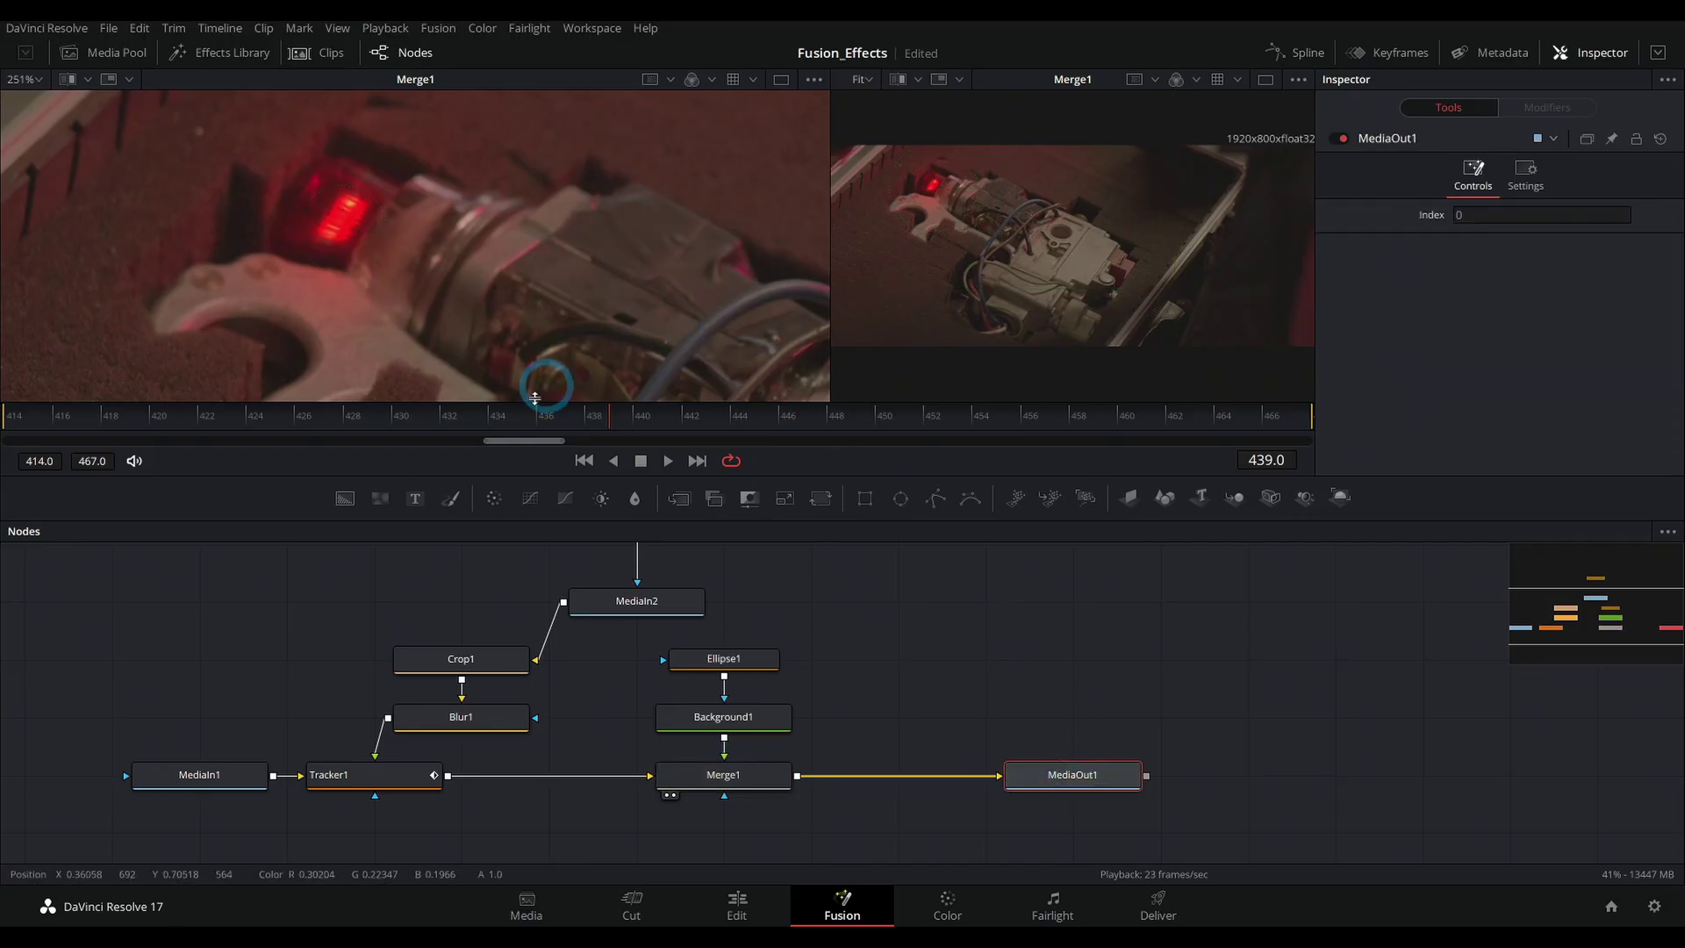
left_click(827, 414)
left_click_drag(833, 615, 876, 666)
left_click(948, 415)
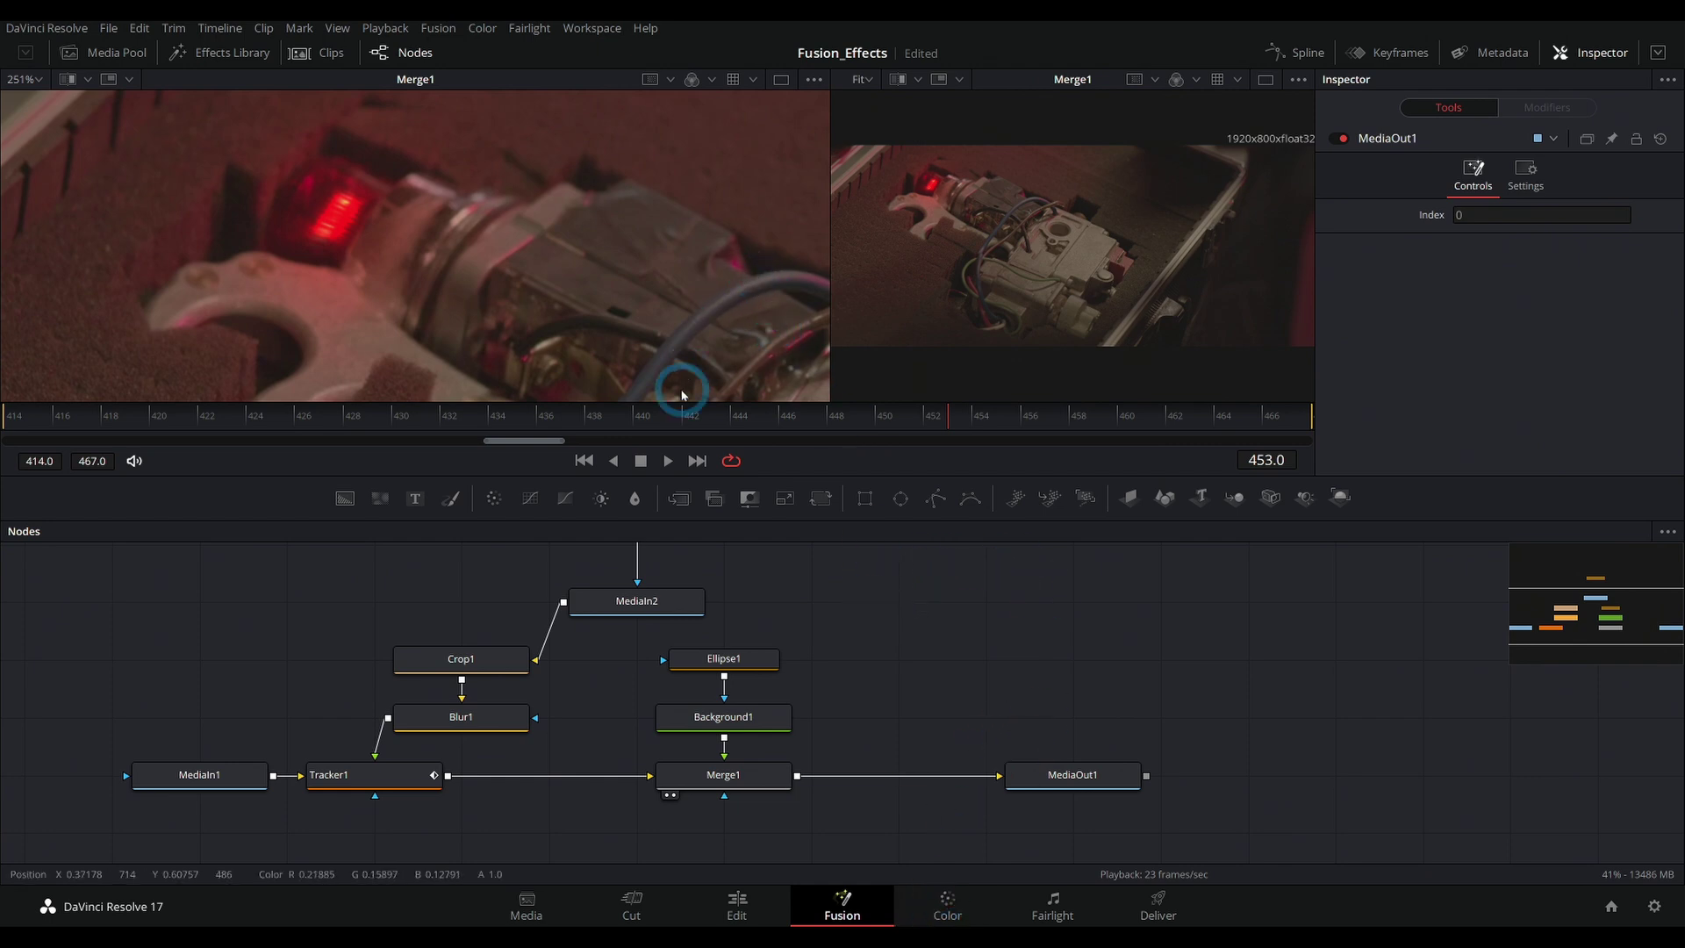
left_click(943, 904)
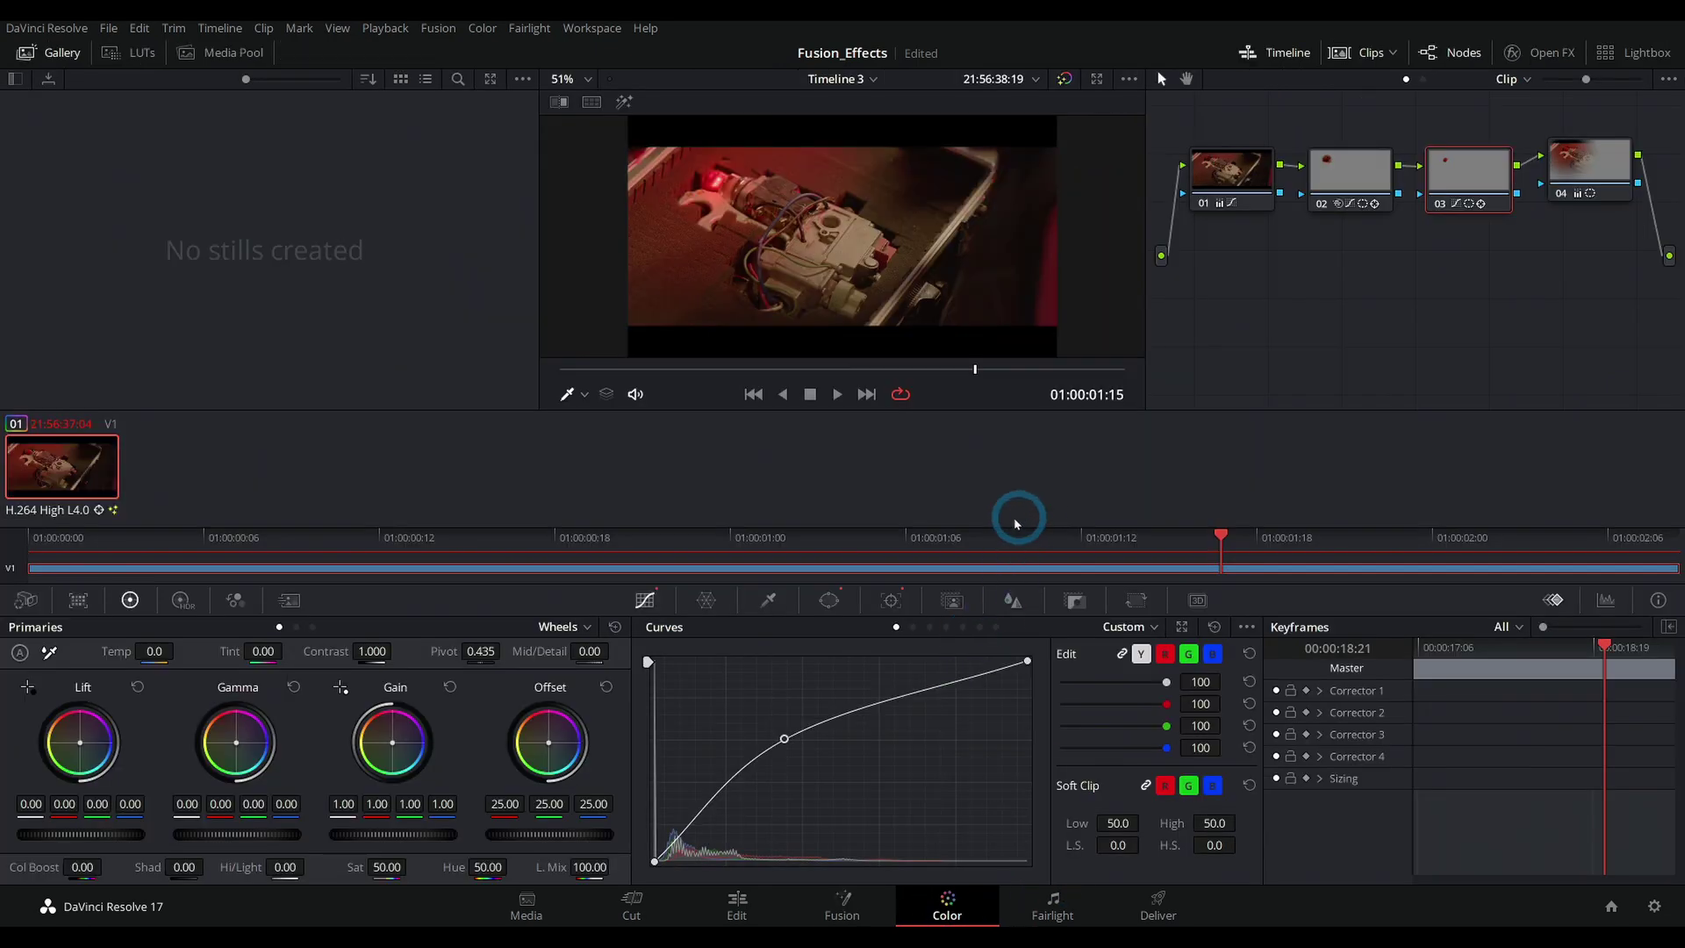
Step: Select node 01 and toggle its grade off and on to compare
left_click(1227, 178)
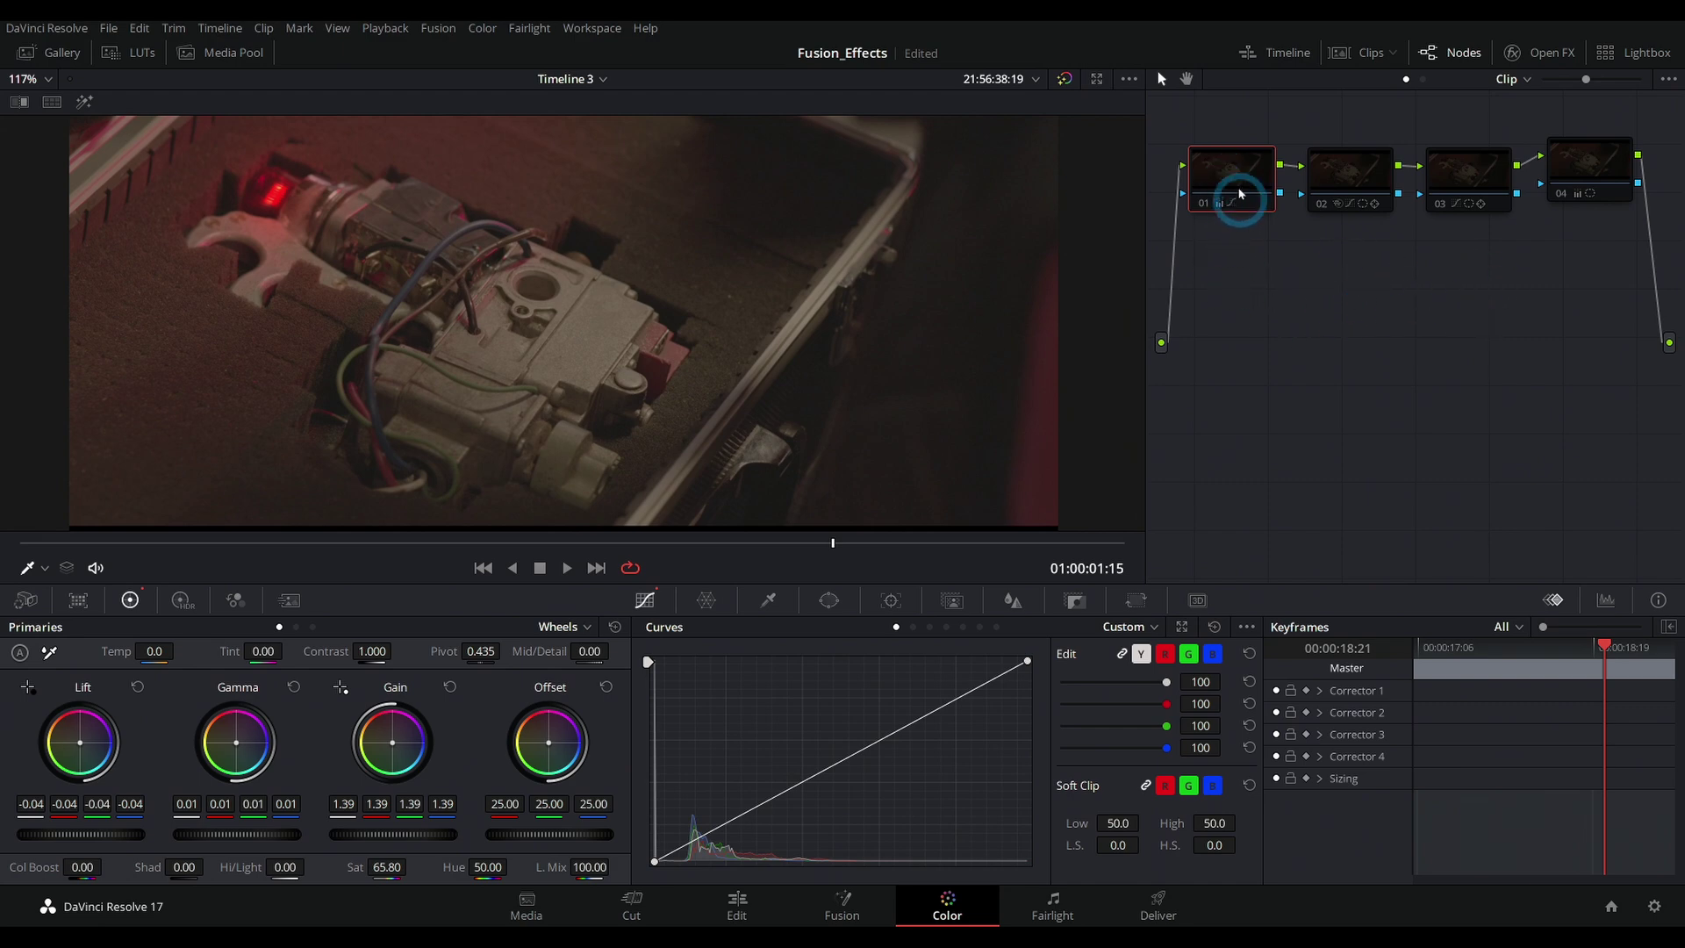
key("ctrl+d")
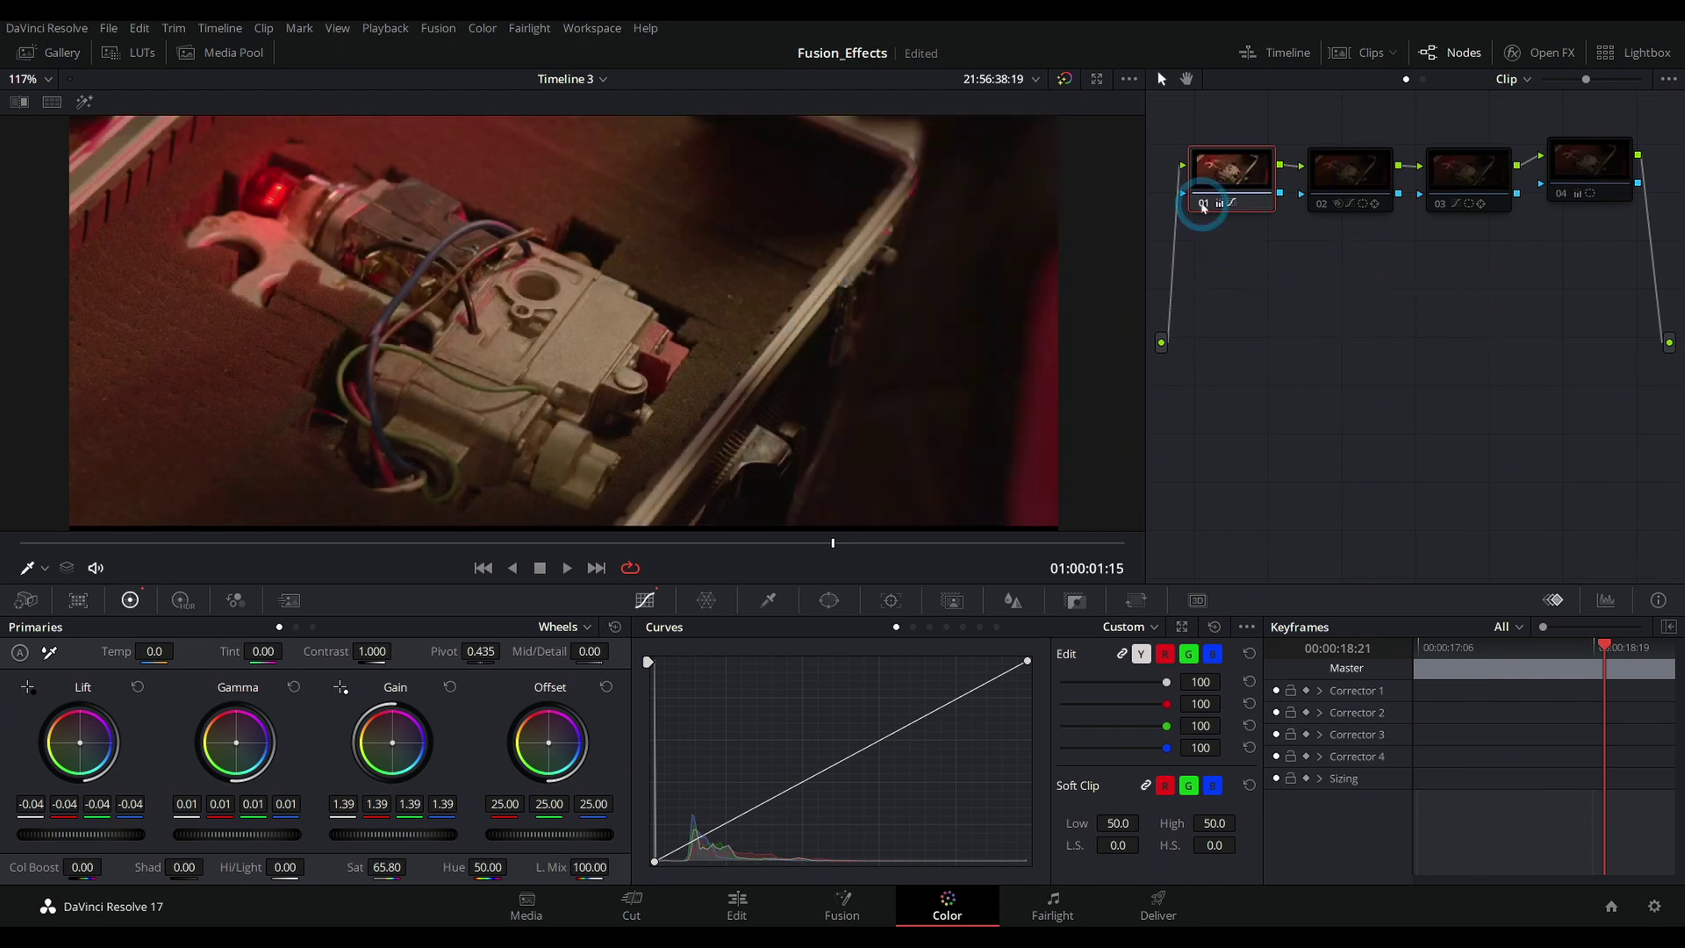
left_click(1203, 205)
left_click(1203, 204)
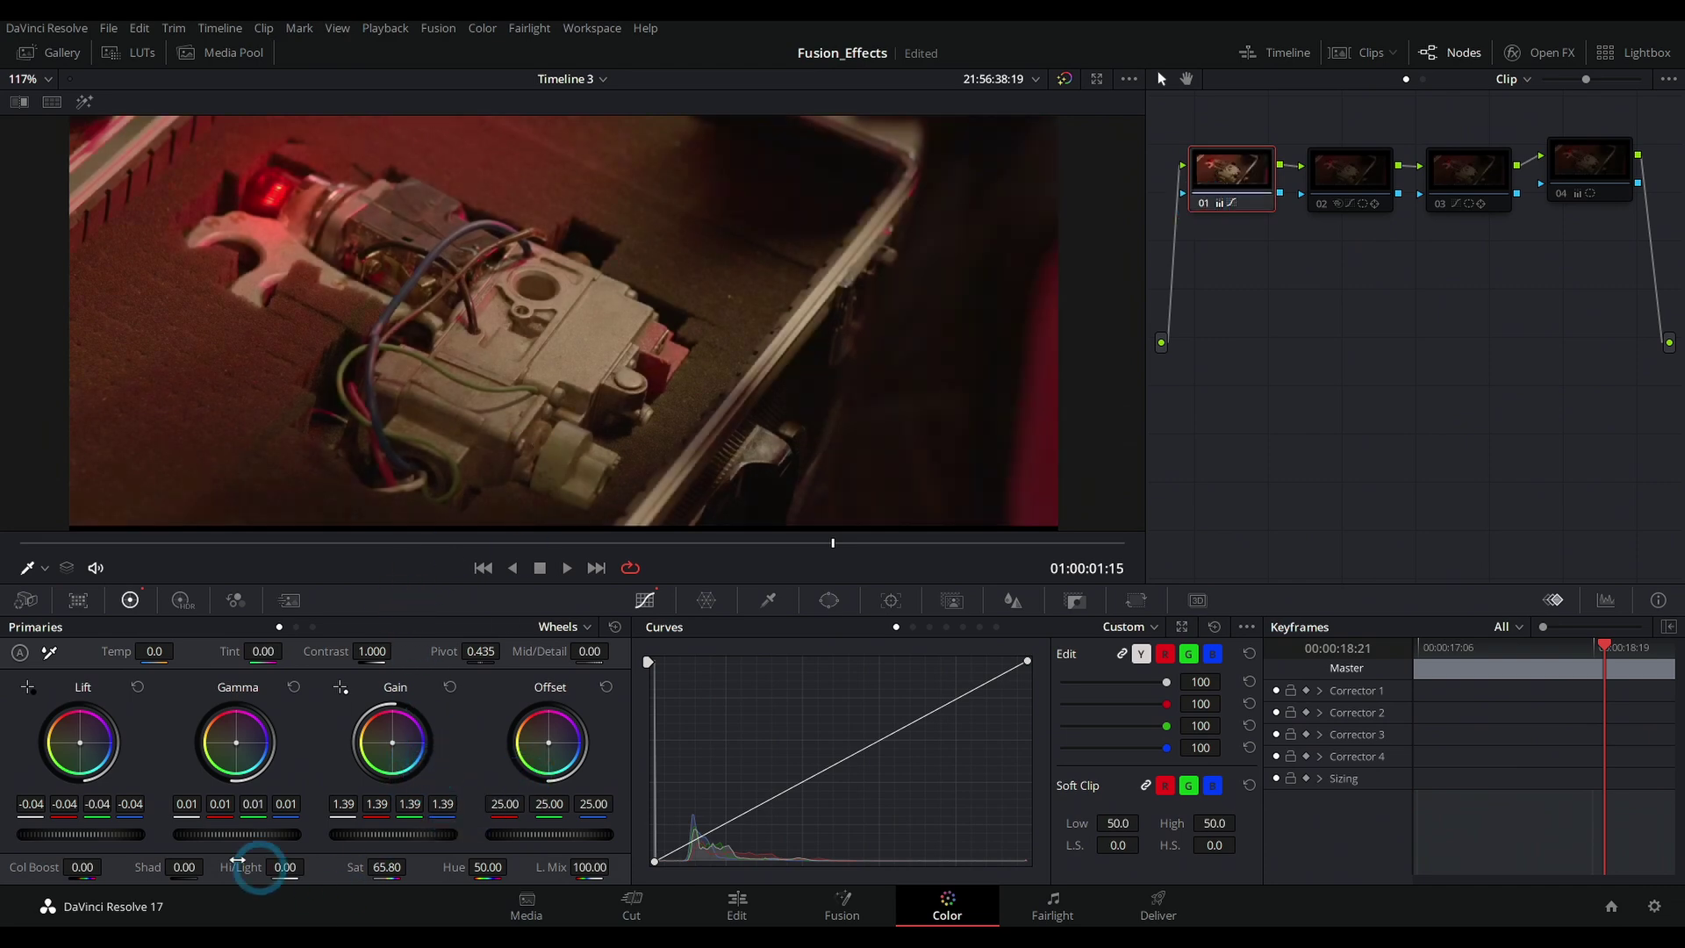
Step: Slope node 01's Sat vs Sat curve down to 0.69 at the high end, adding a midpoint
left_click(913, 627)
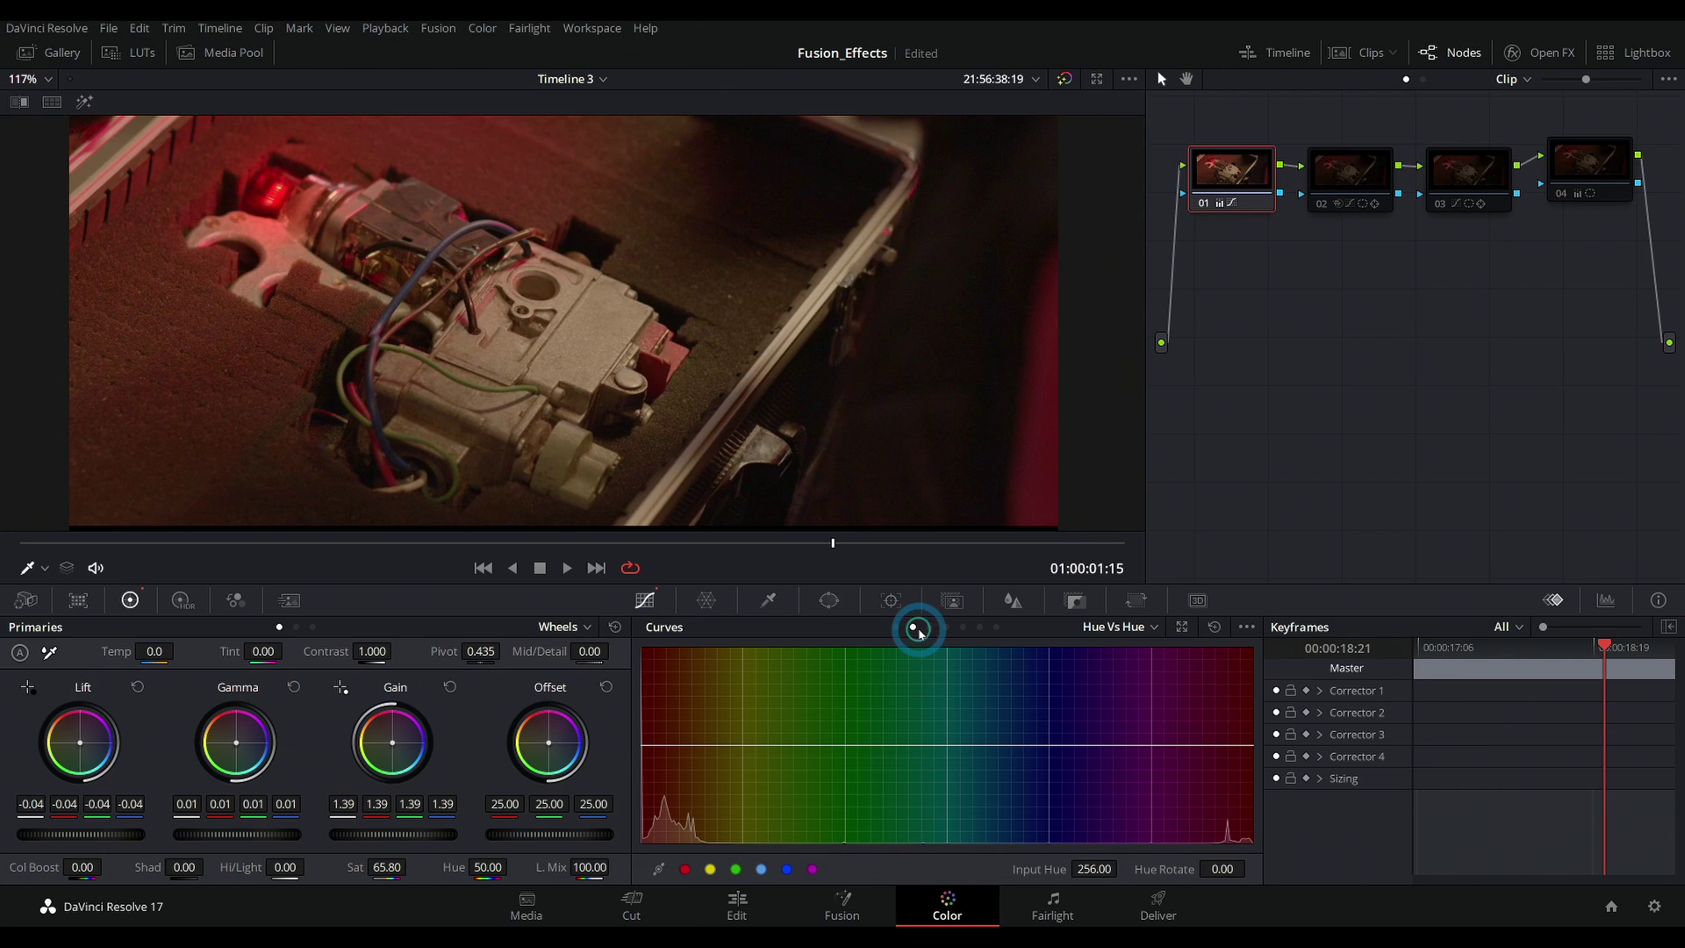
left_click(979, 627)
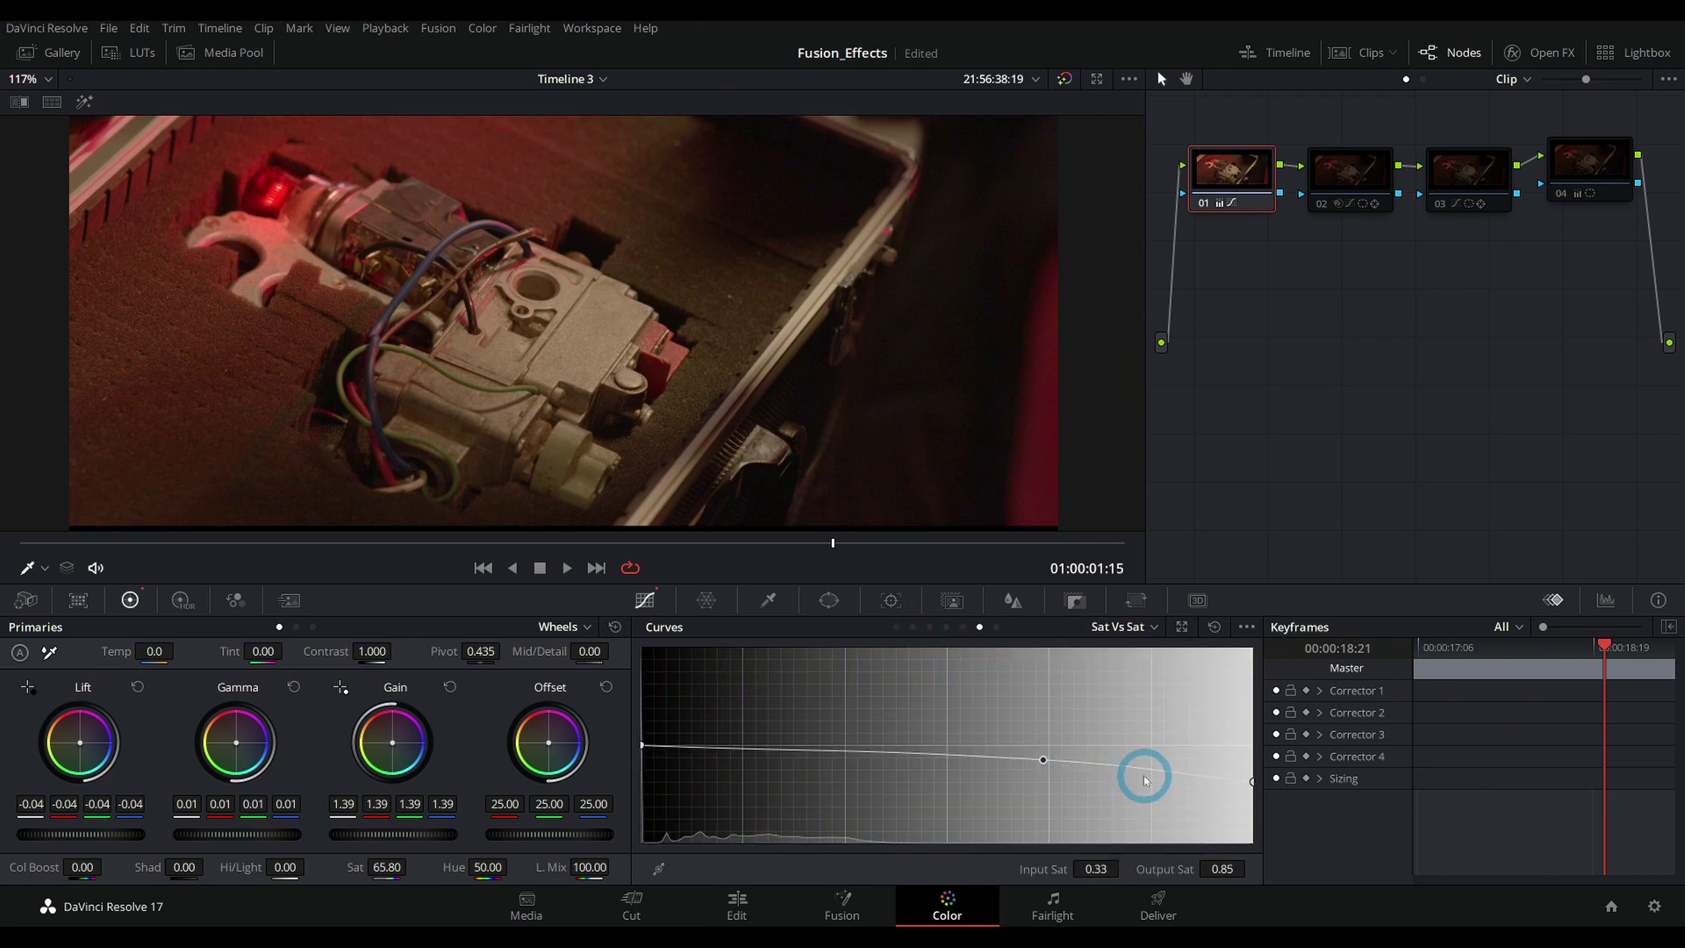
left_click_drag(1250, 781, 1255, 757)
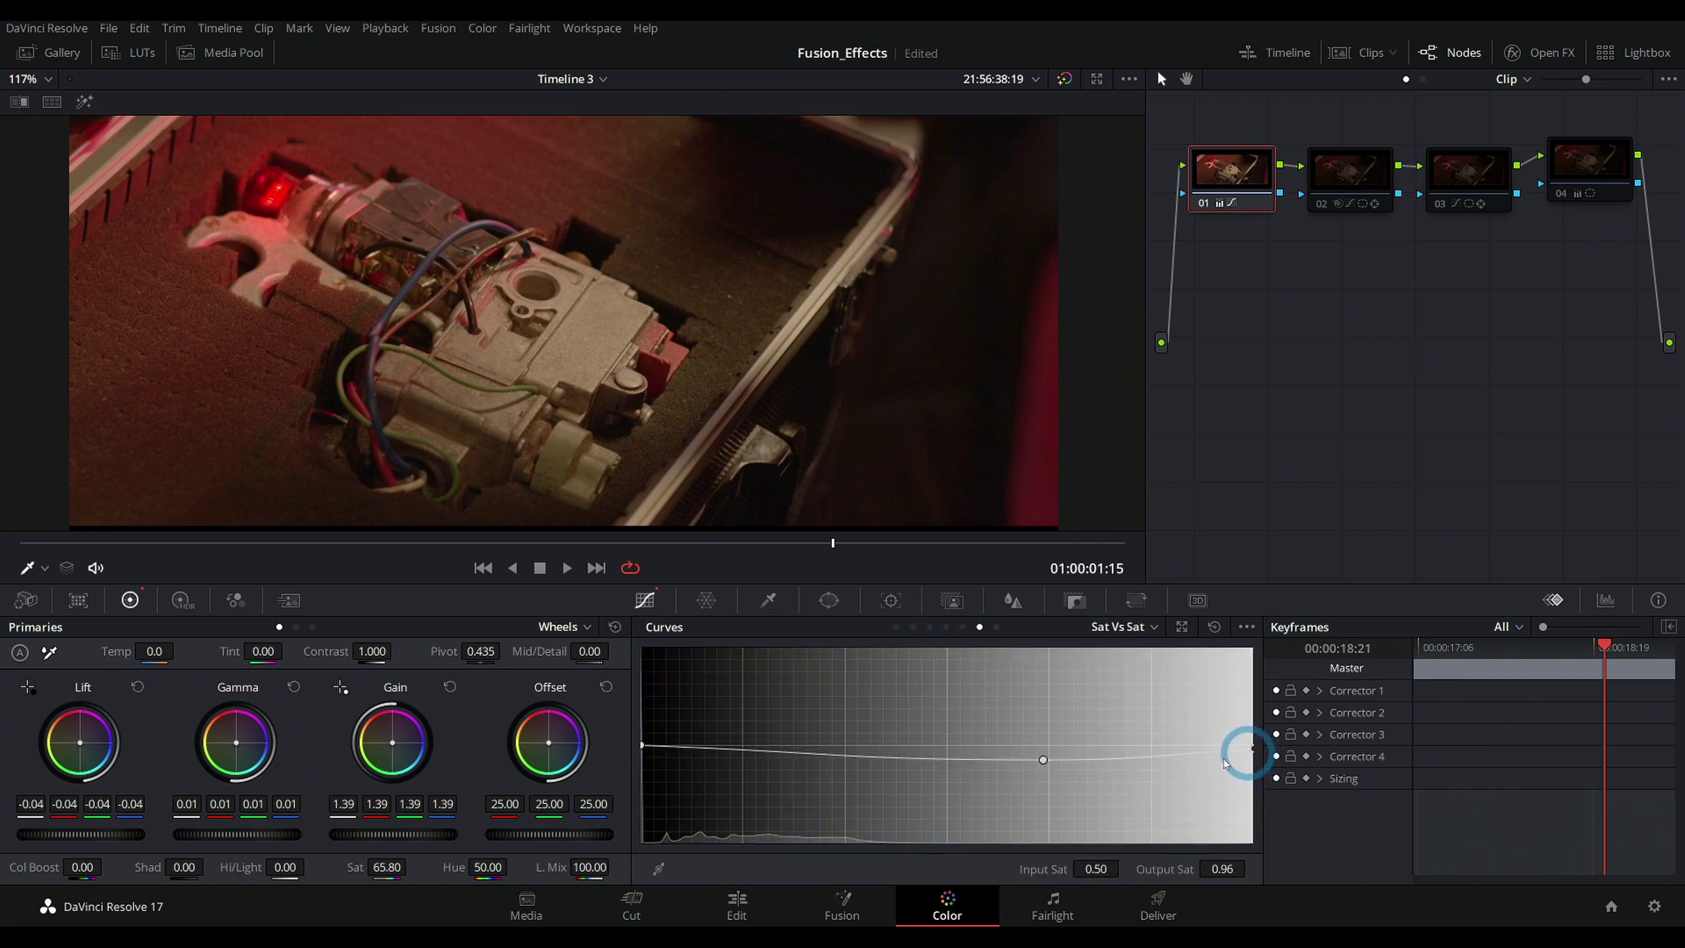
right_click(1043, 759)
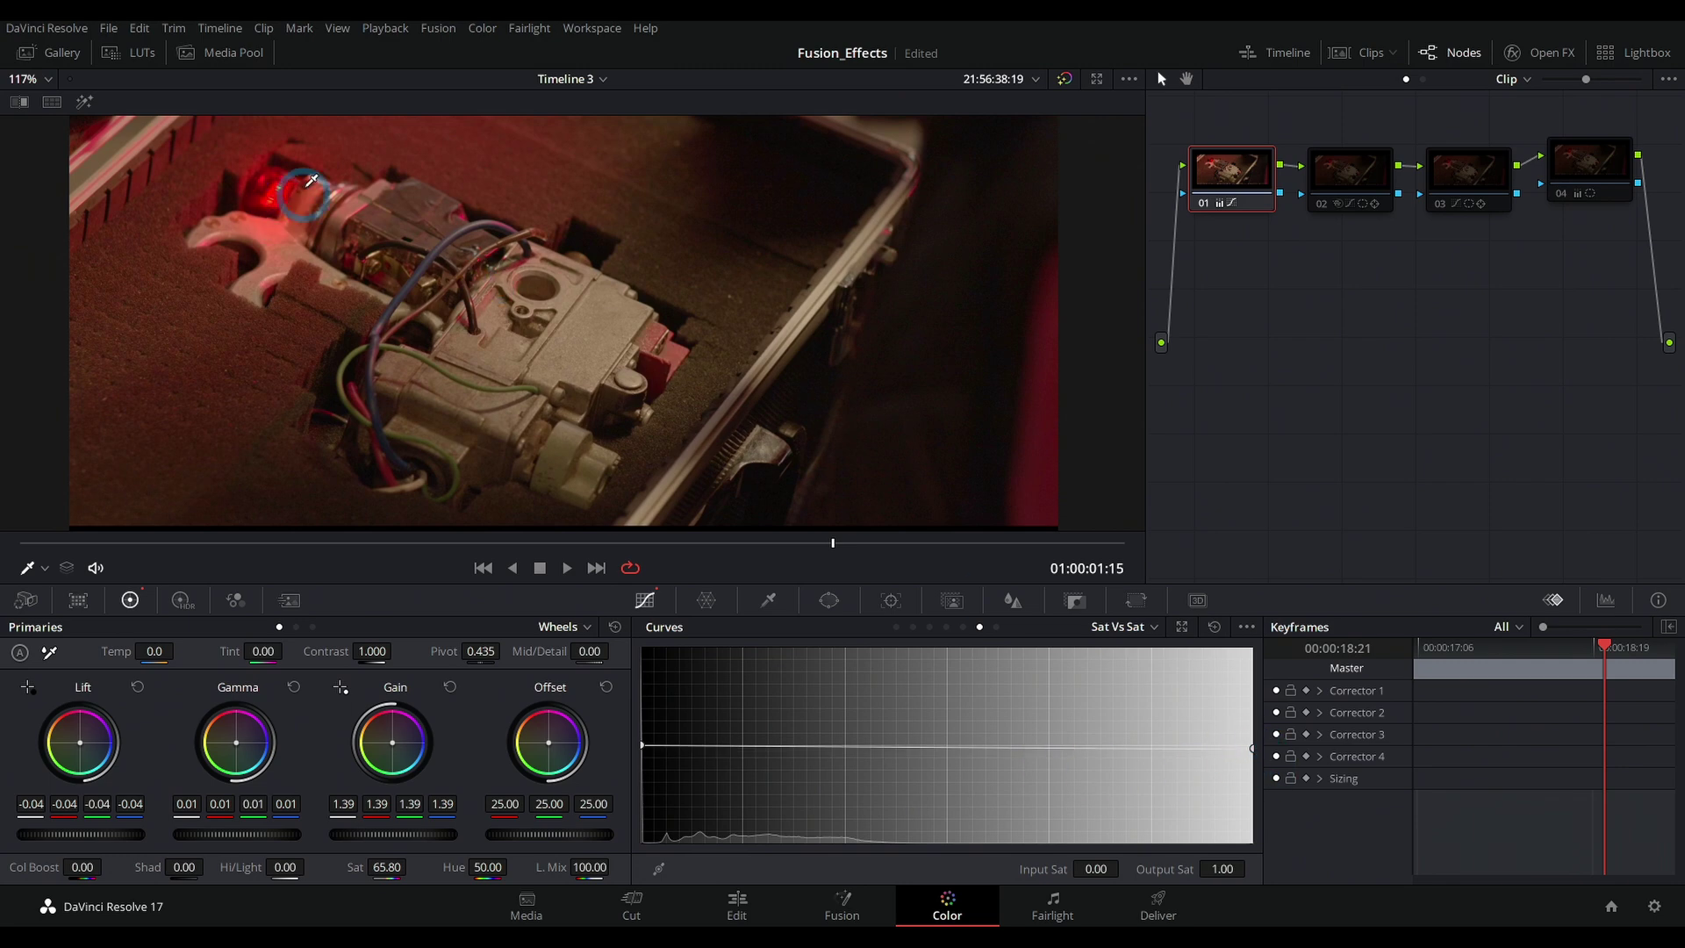
left_click_drag(1253, 746, 1253, 778)
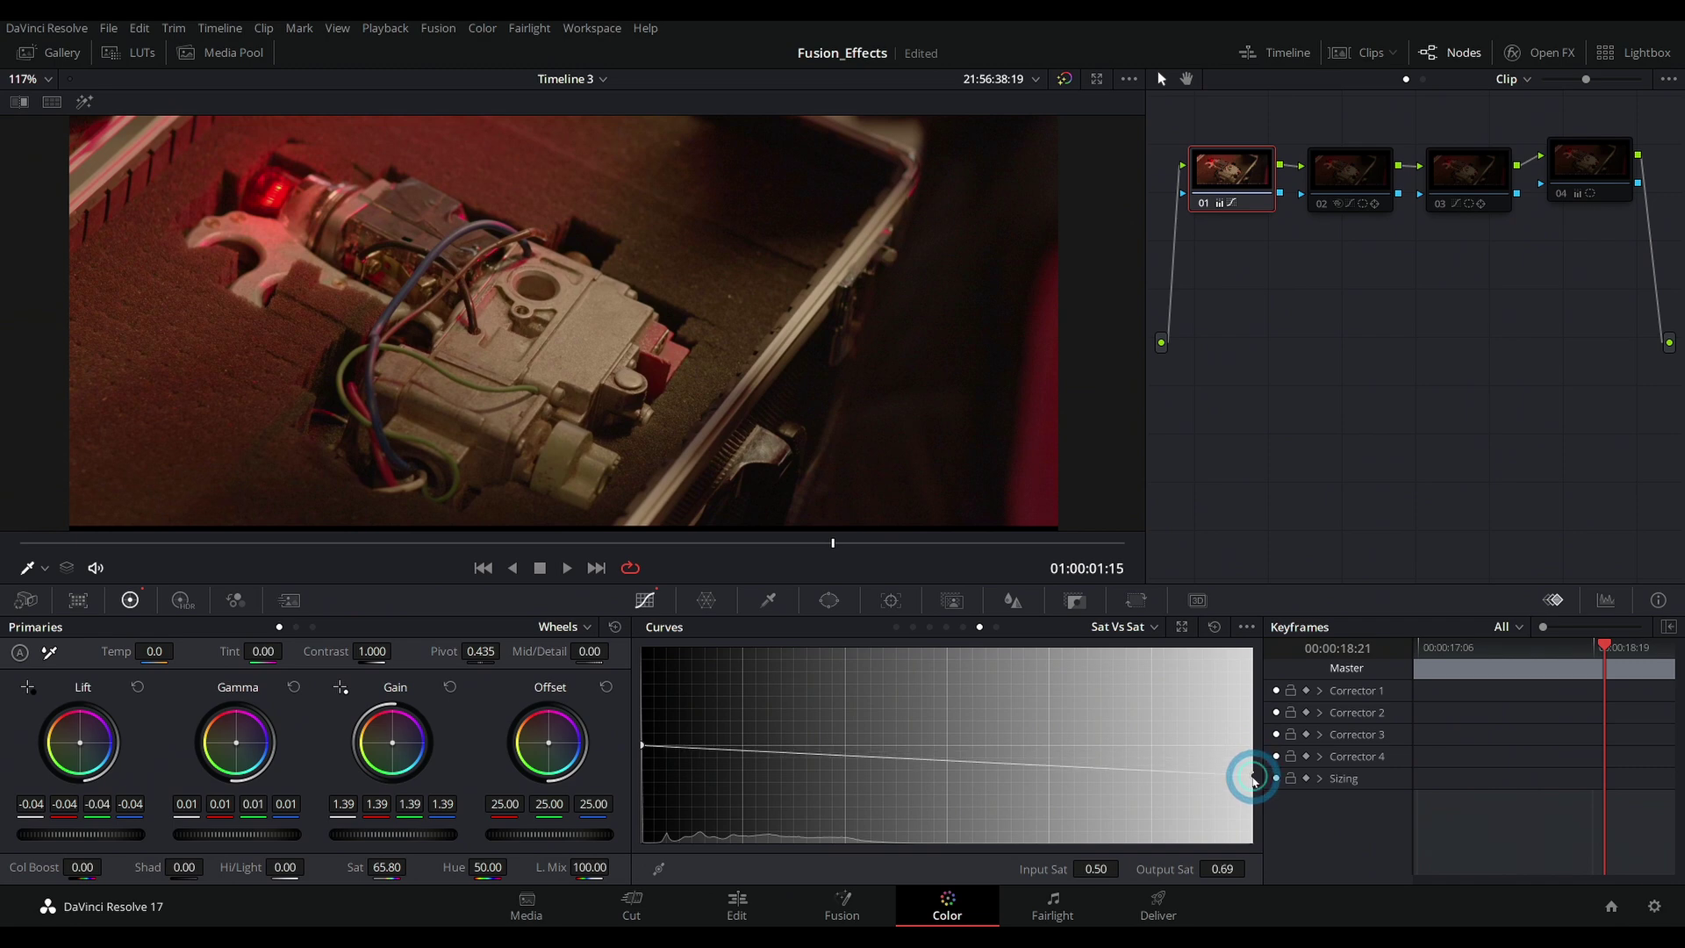
left_click(1038, 769)
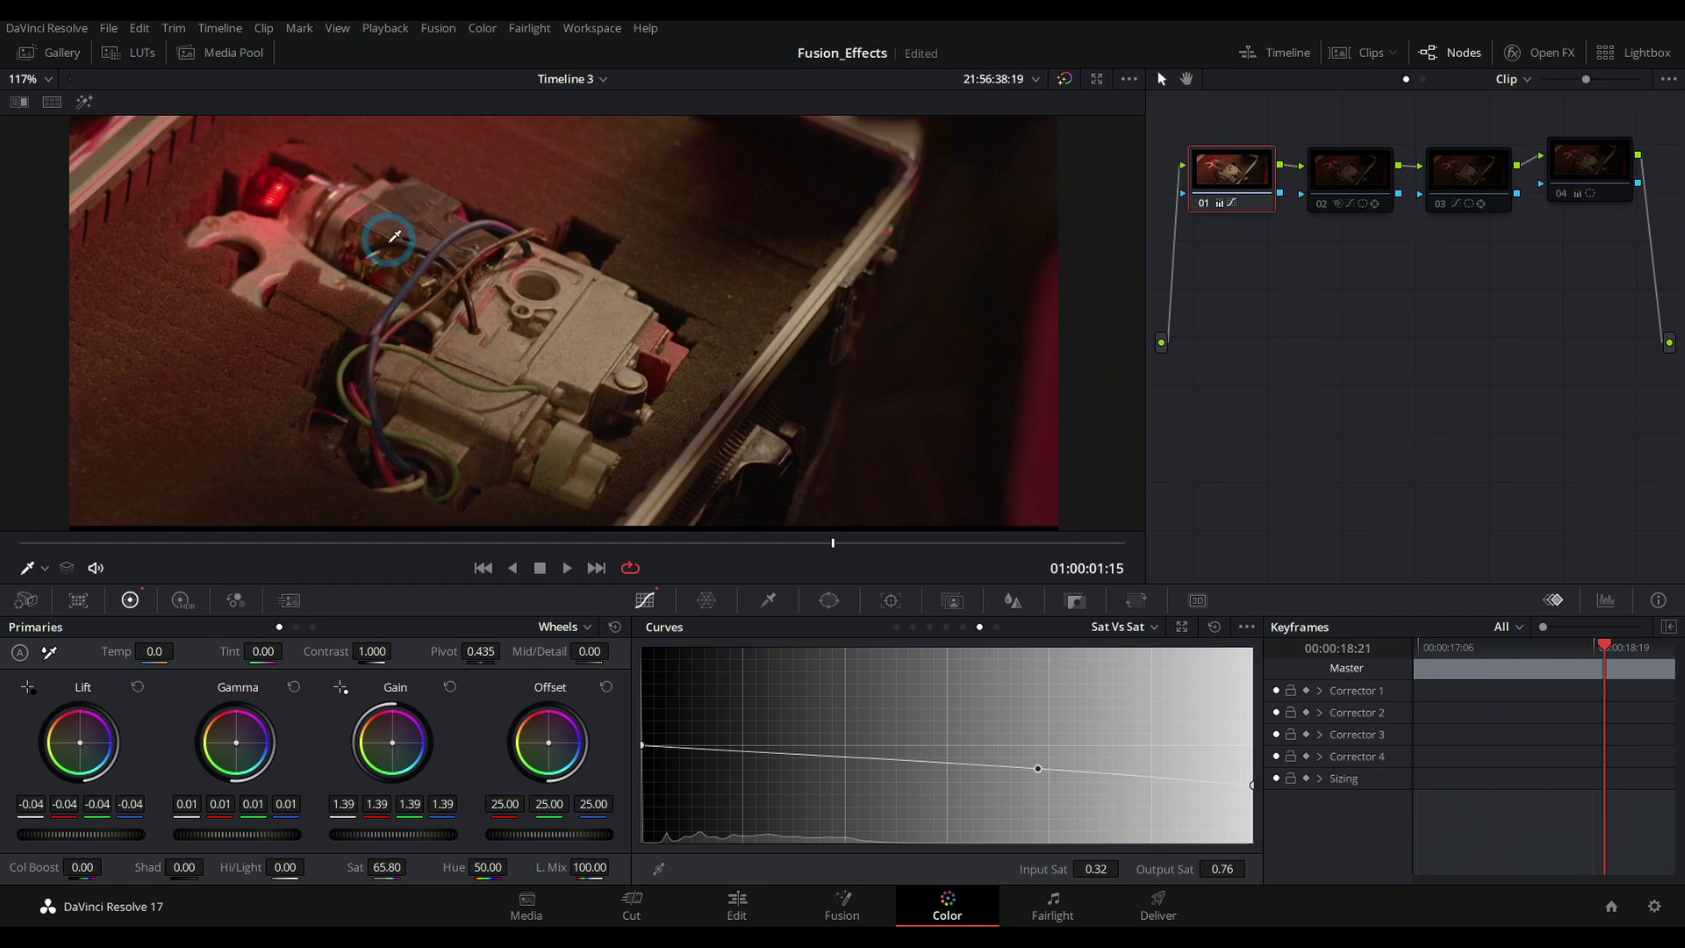
left_click(1330, 189)
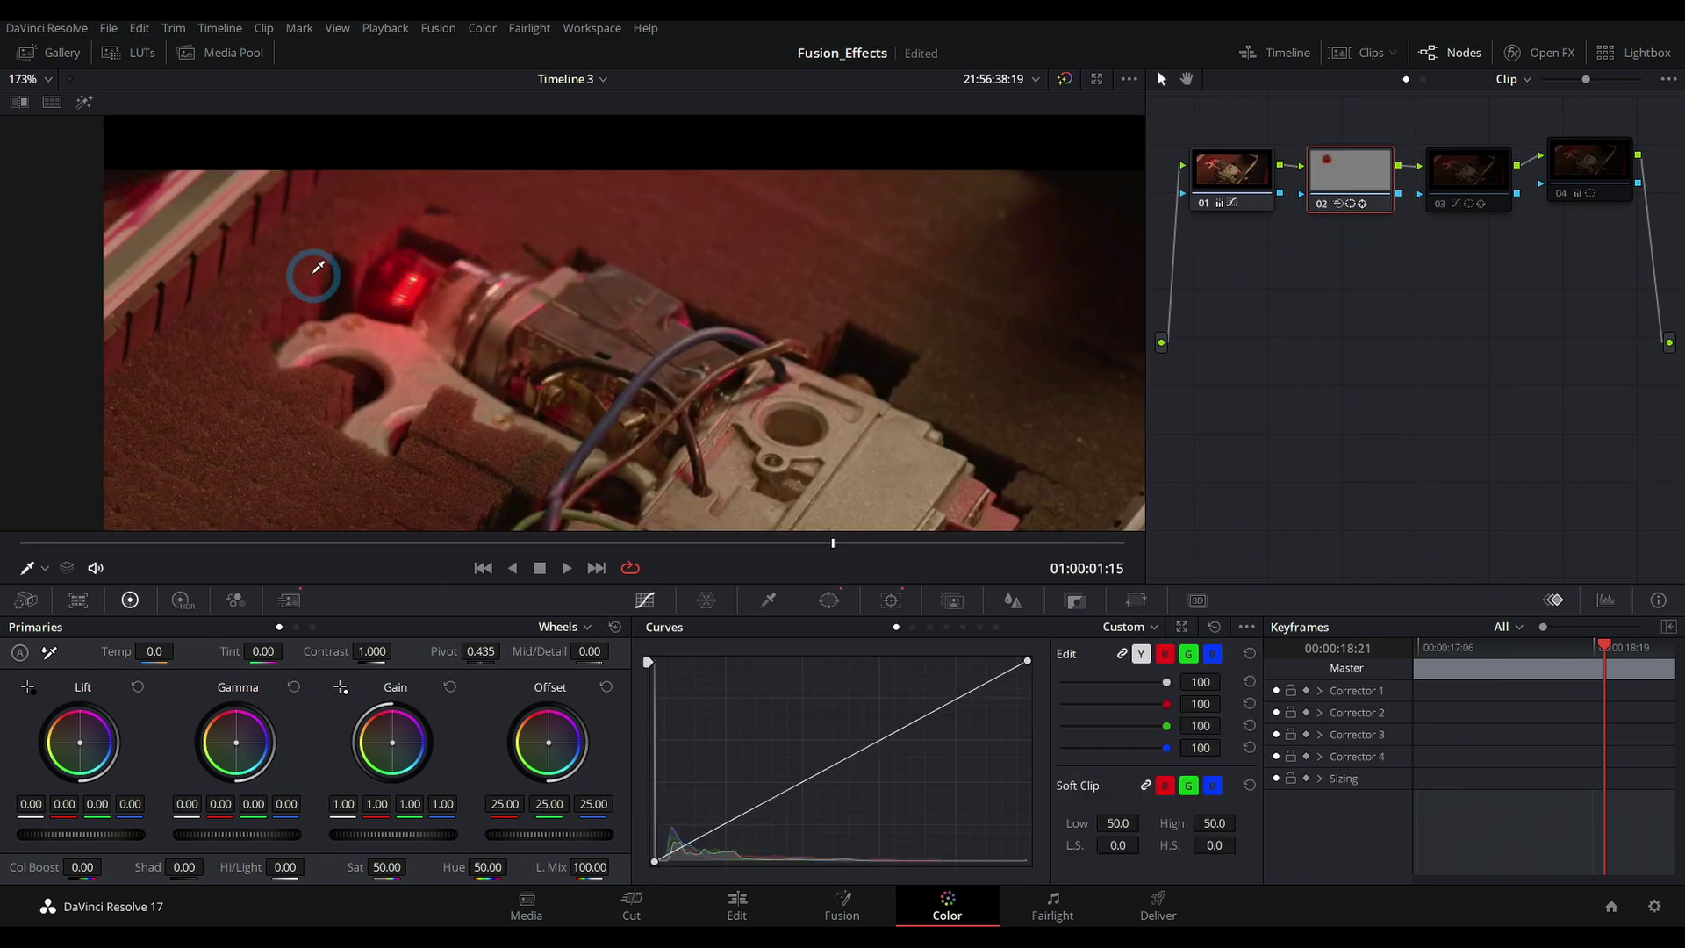
Step: Show node 02's Temporal NR settings and play the clip zoomed in to inspect the denoised light
scroll(314, 276, "up", 5)
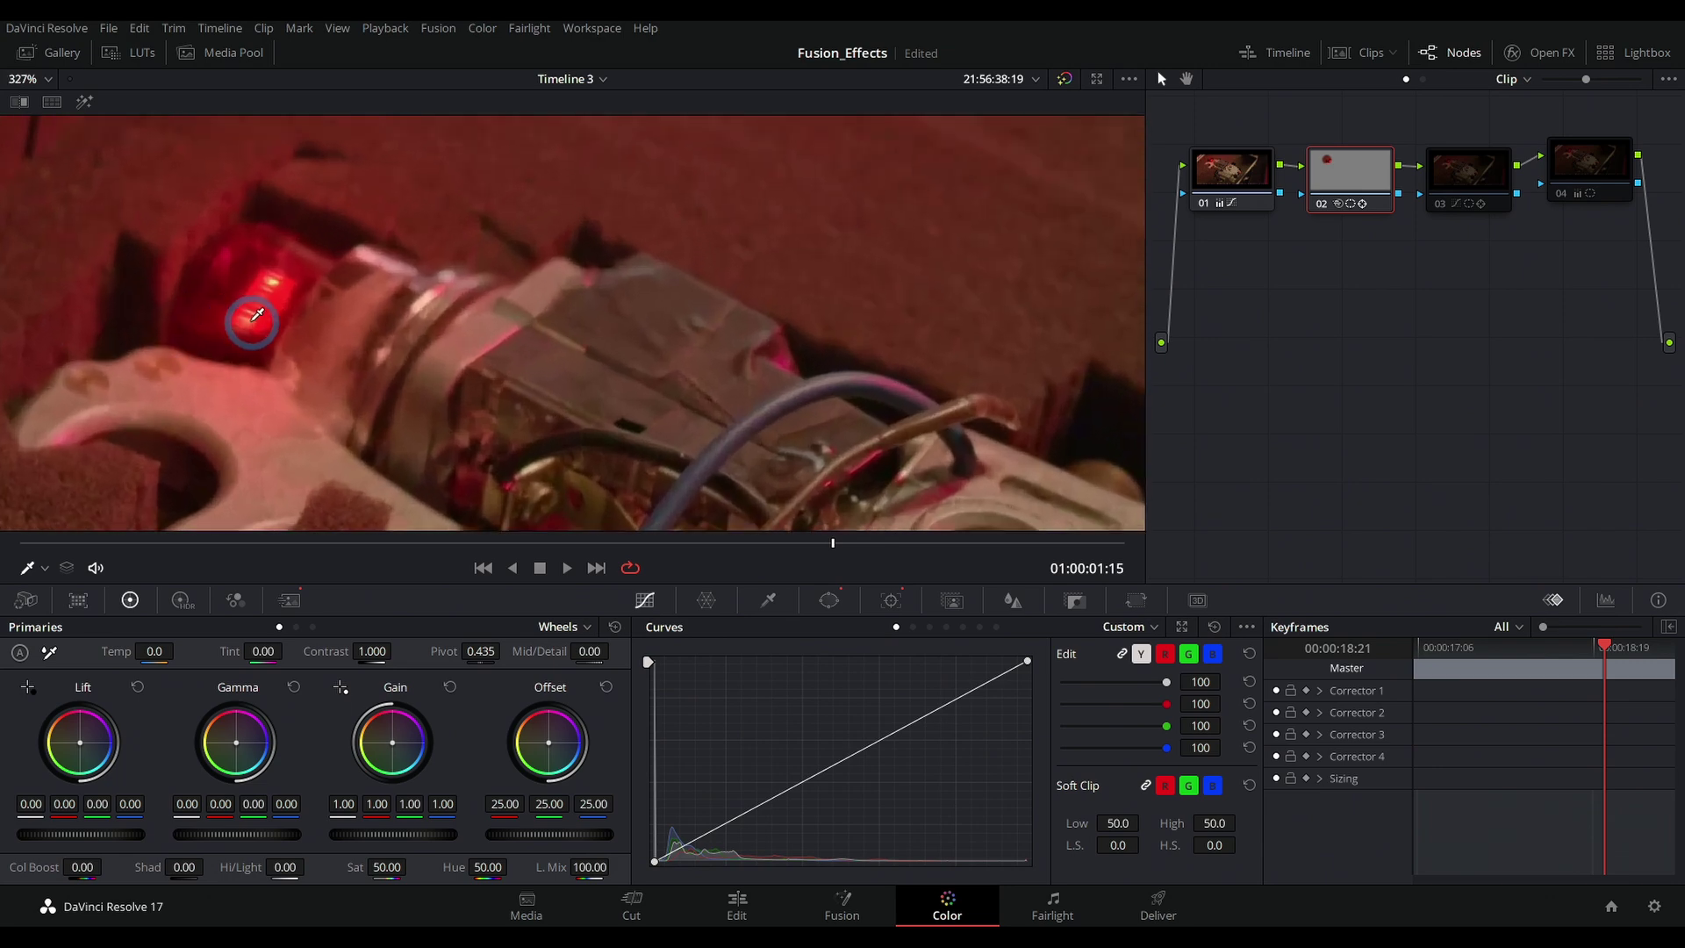
scroll(613, 299, "up", 2)
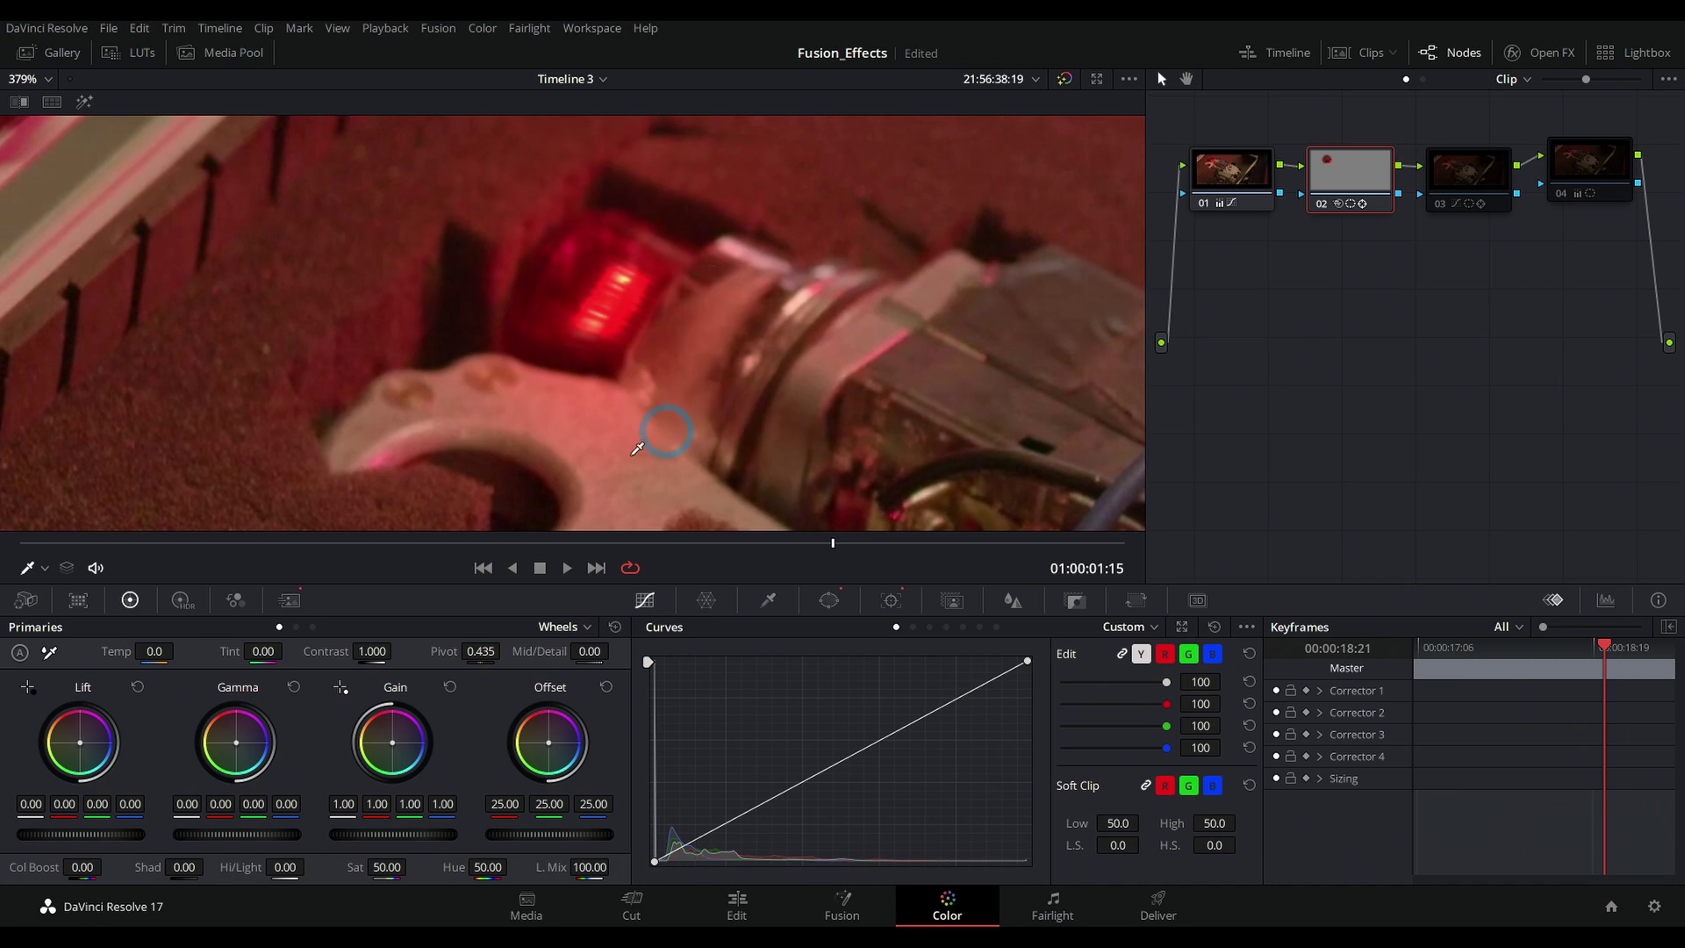
left_click(1317, 208)
key("space")
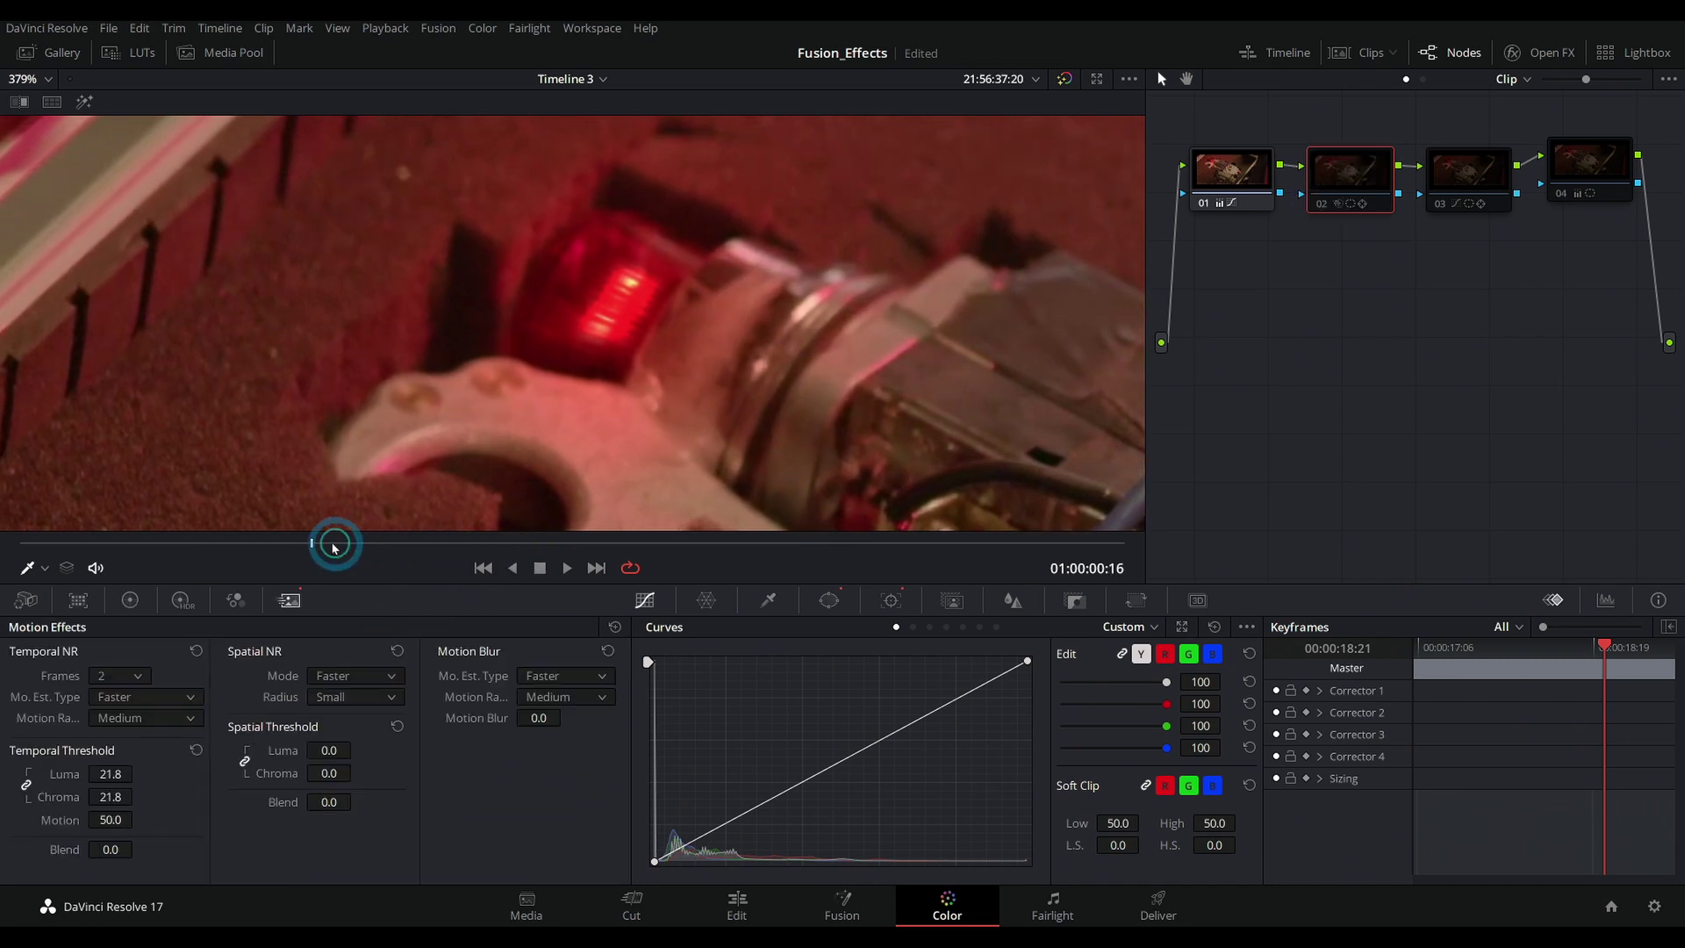
key("space")
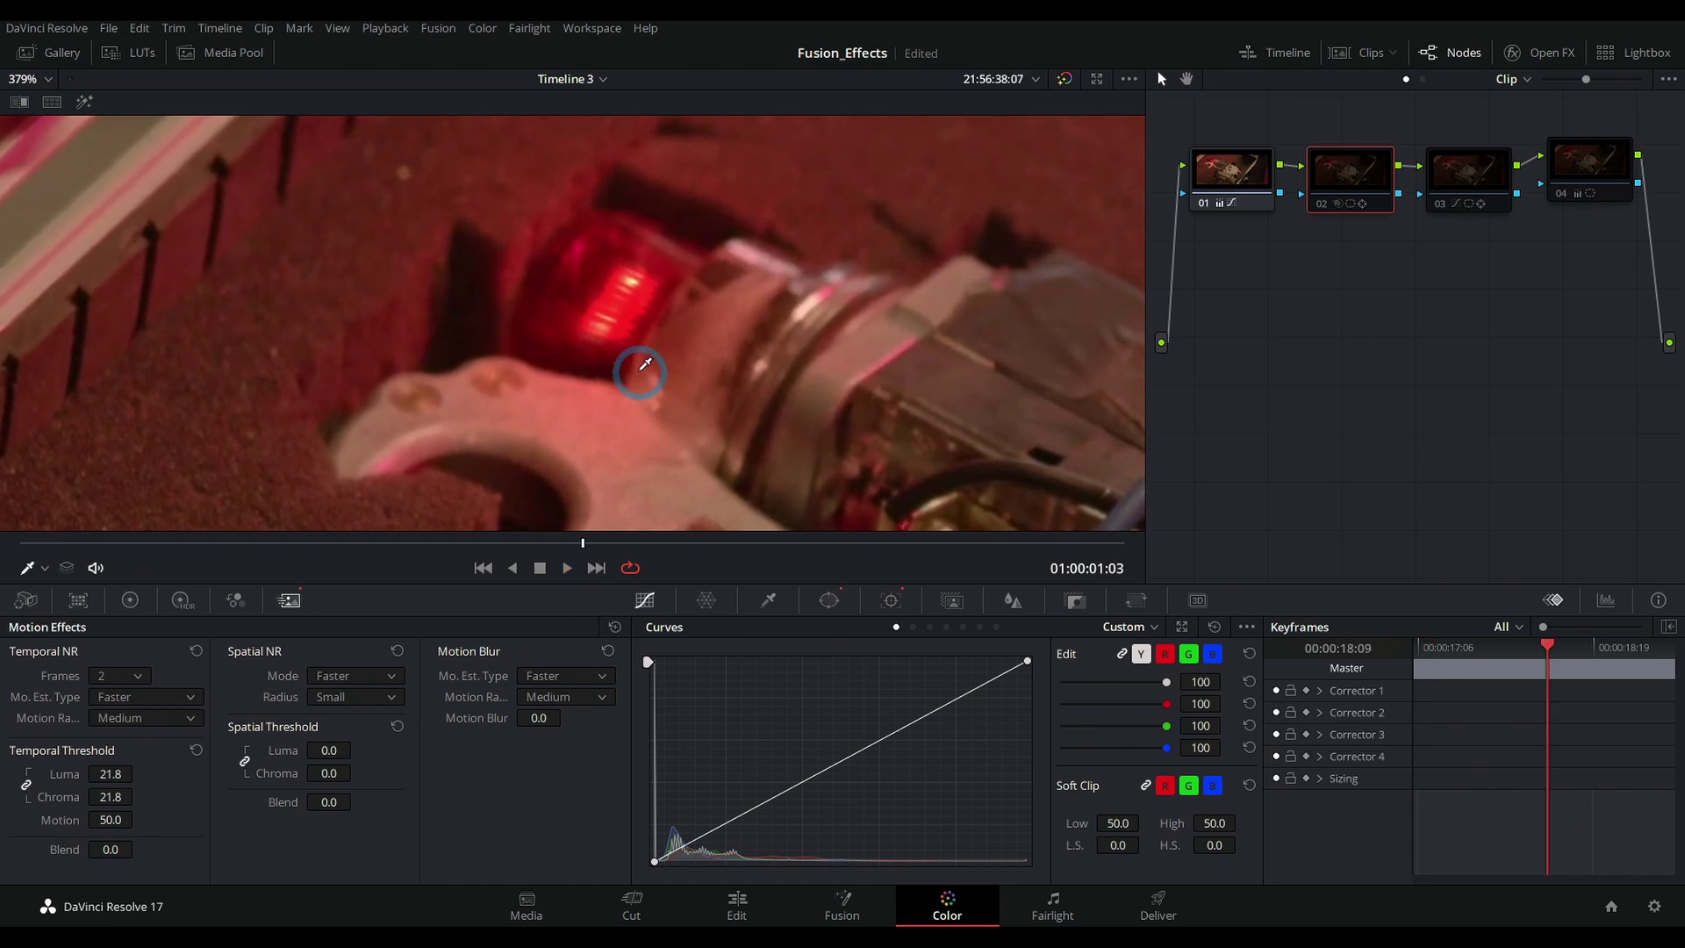
key("space")
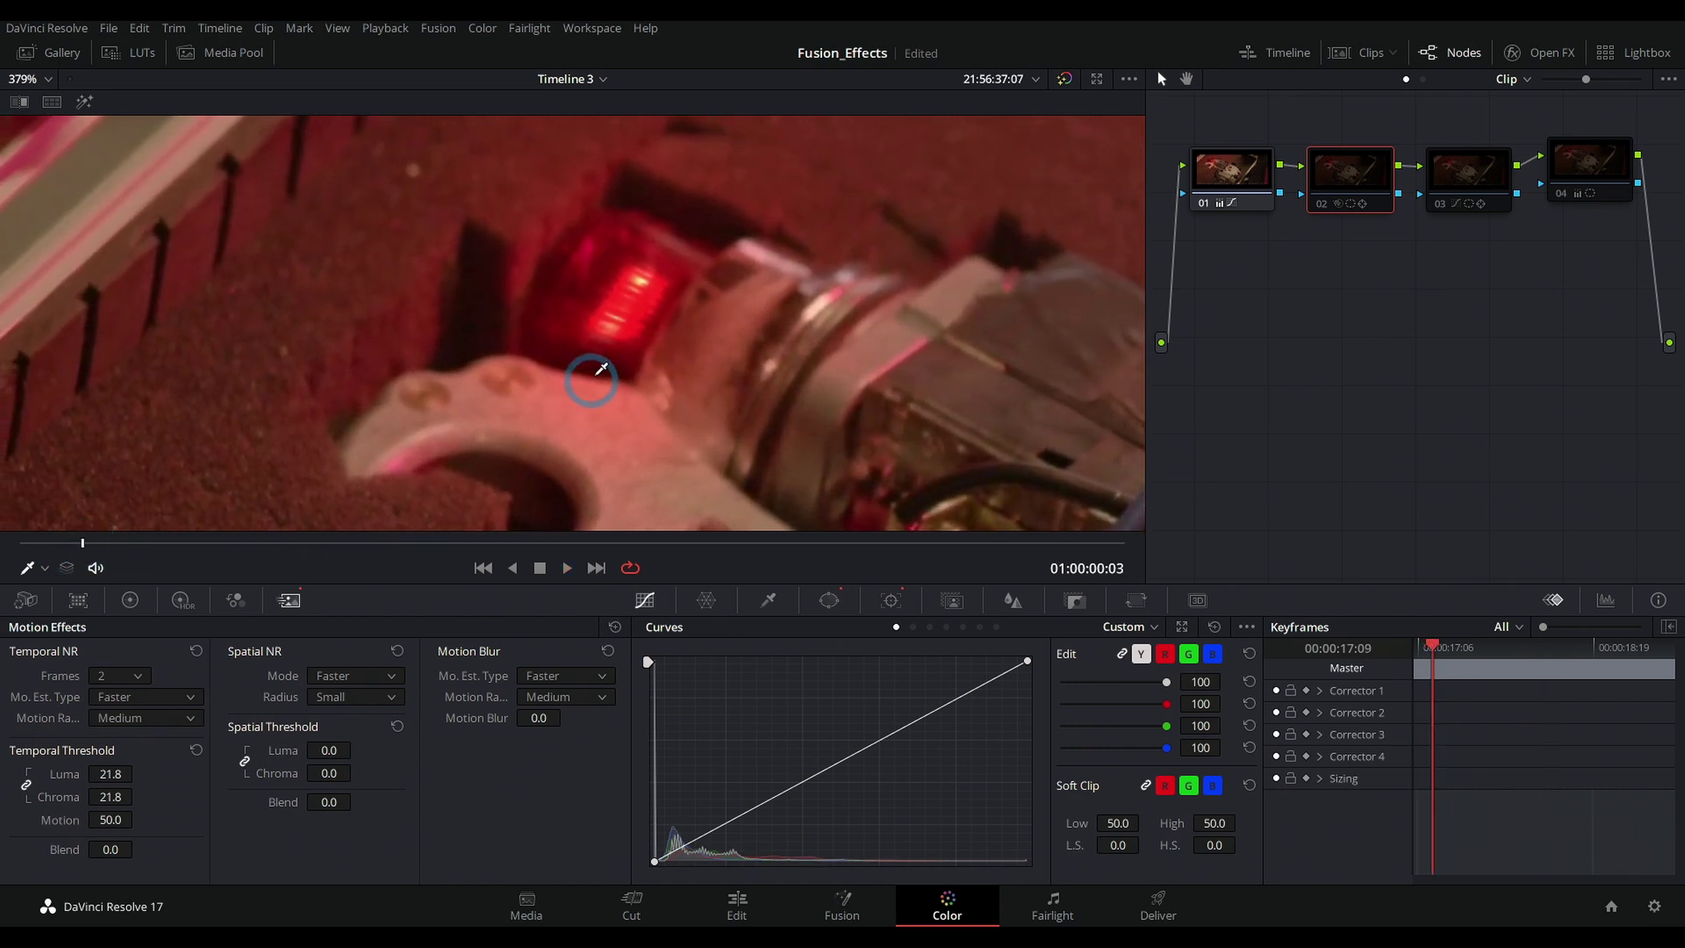
scroll(602, 346, "up", 5)
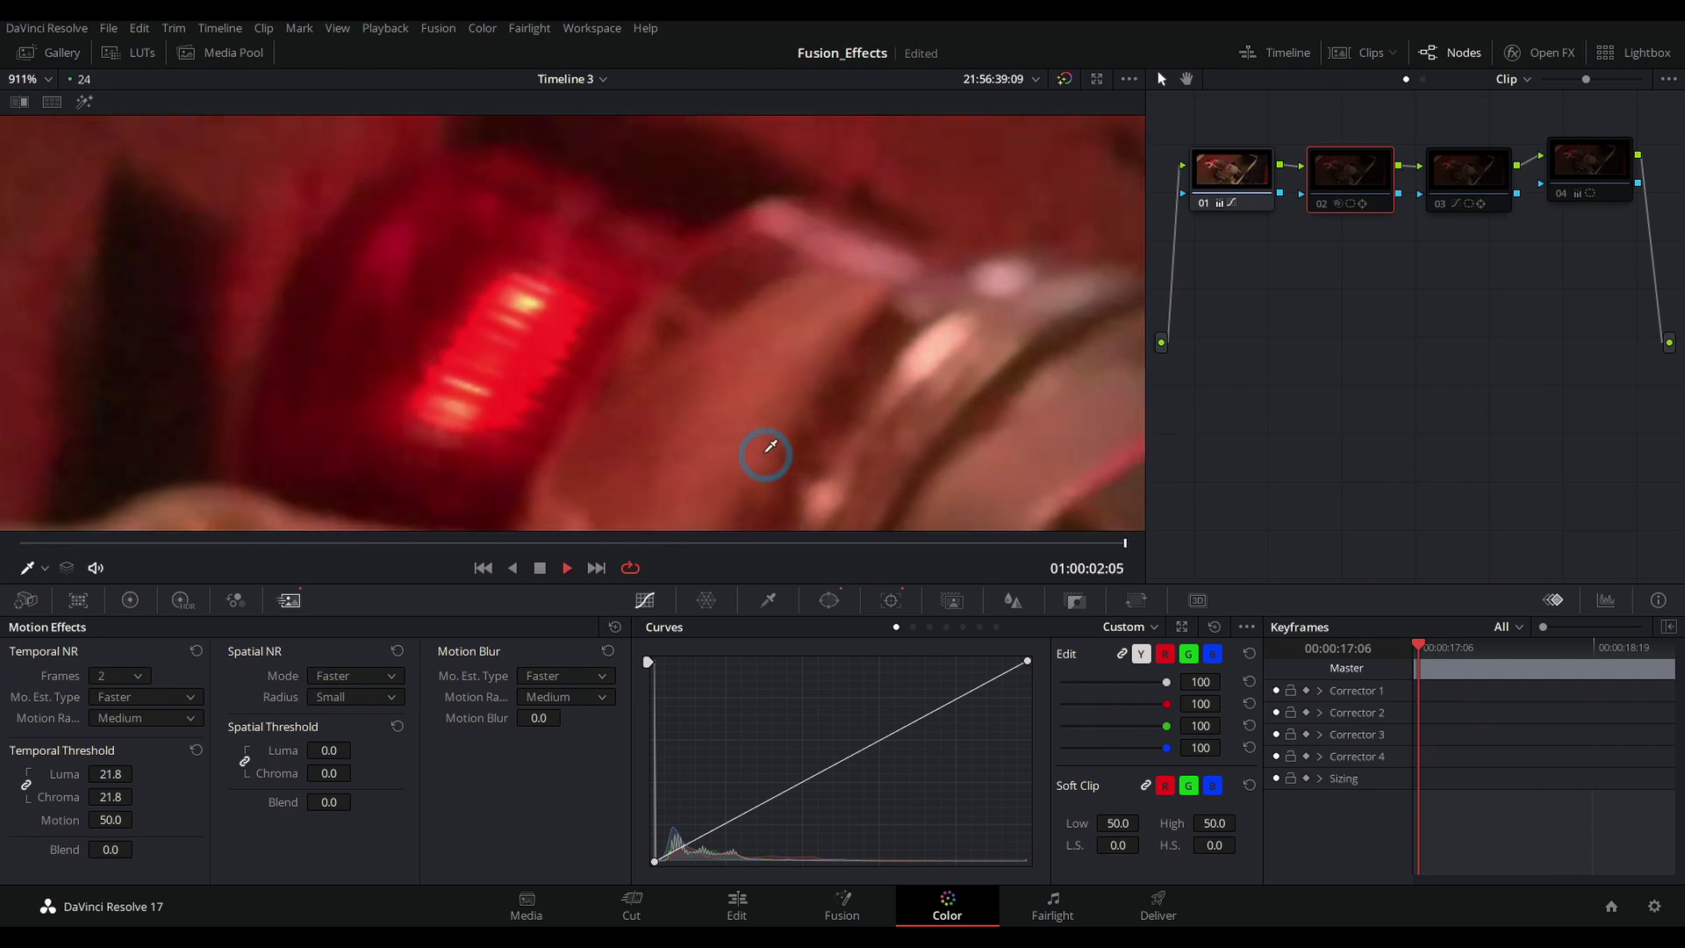
left_click(1324, 200)
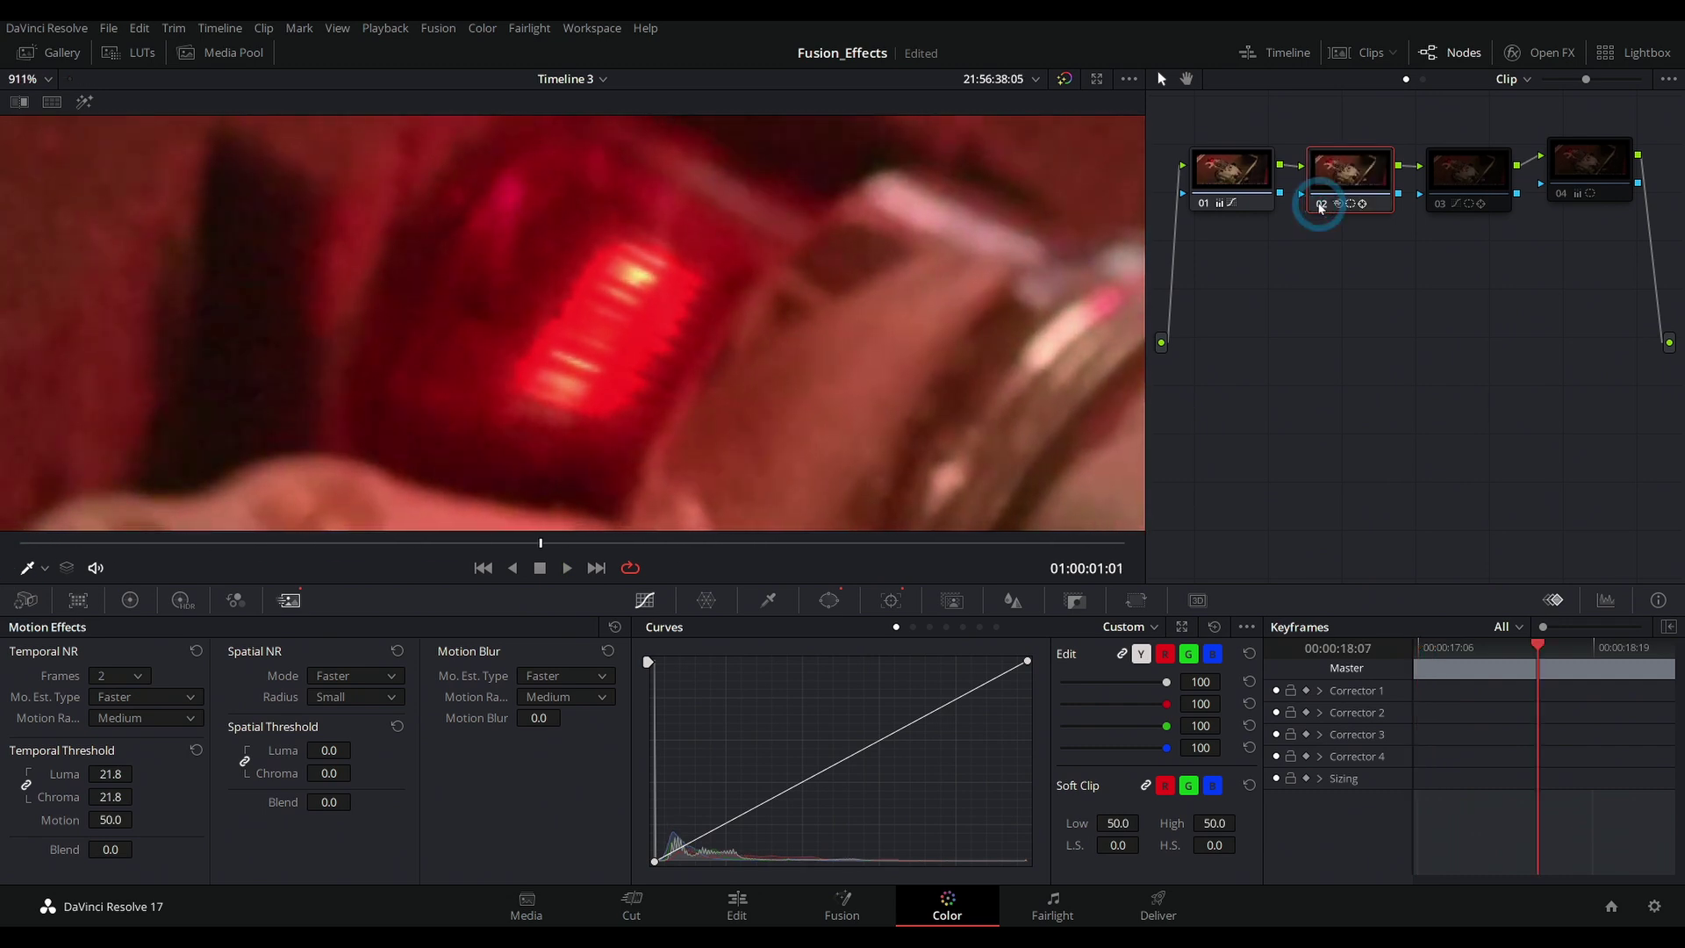
key("space")
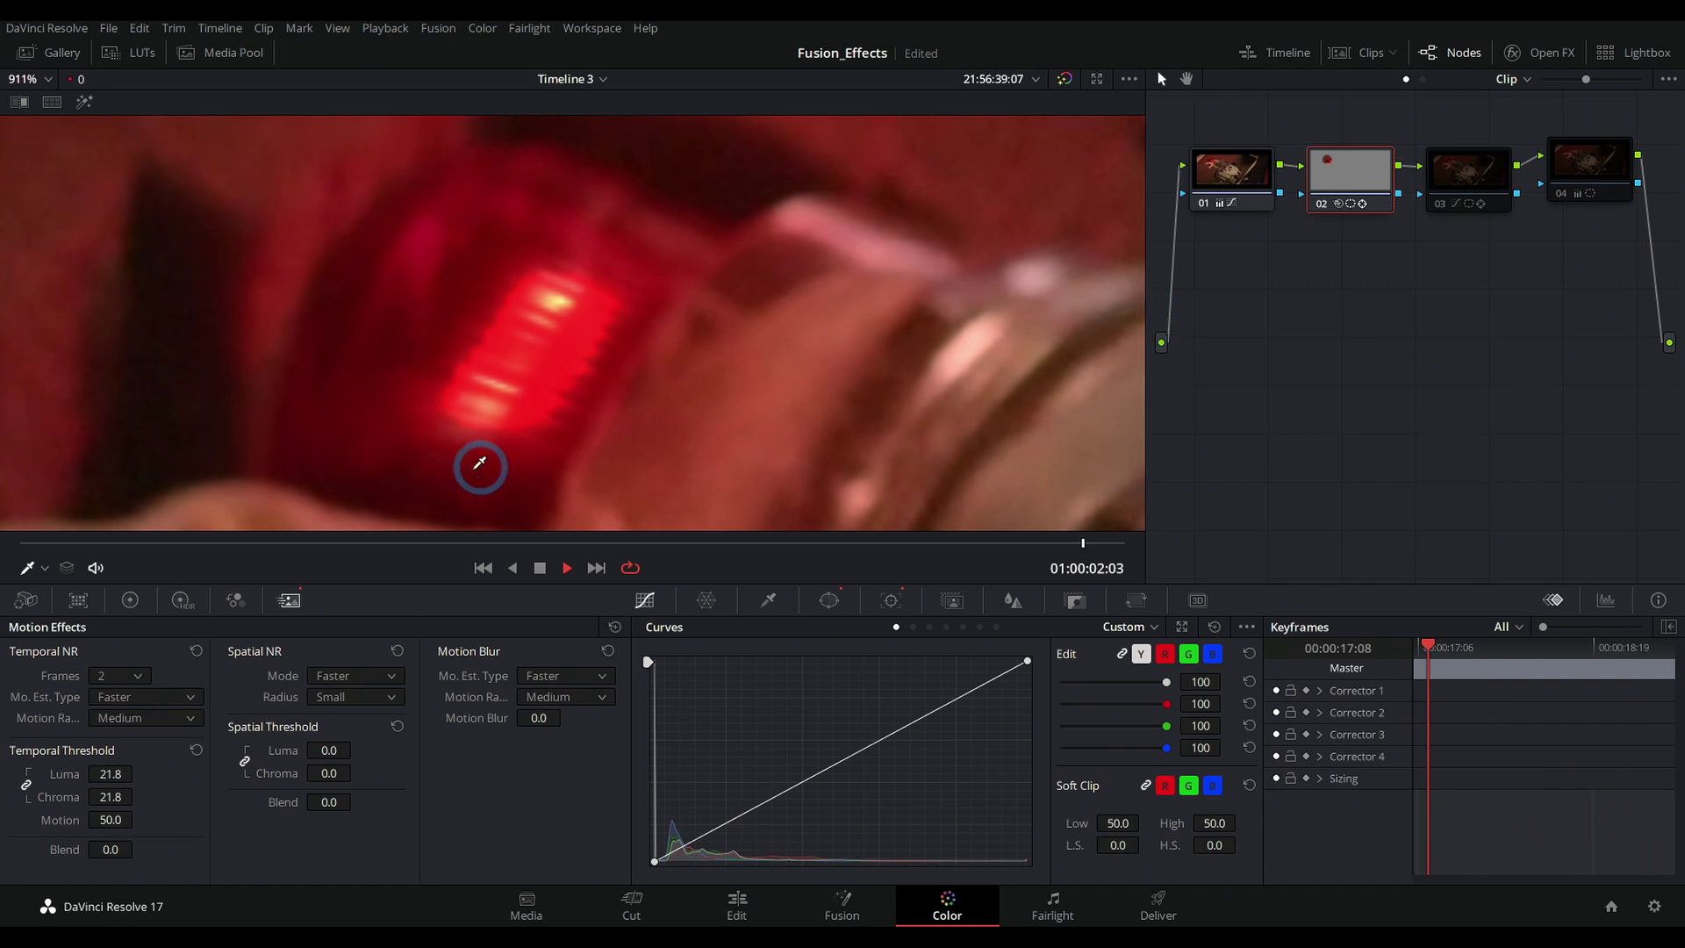
left_click(1438, 207)
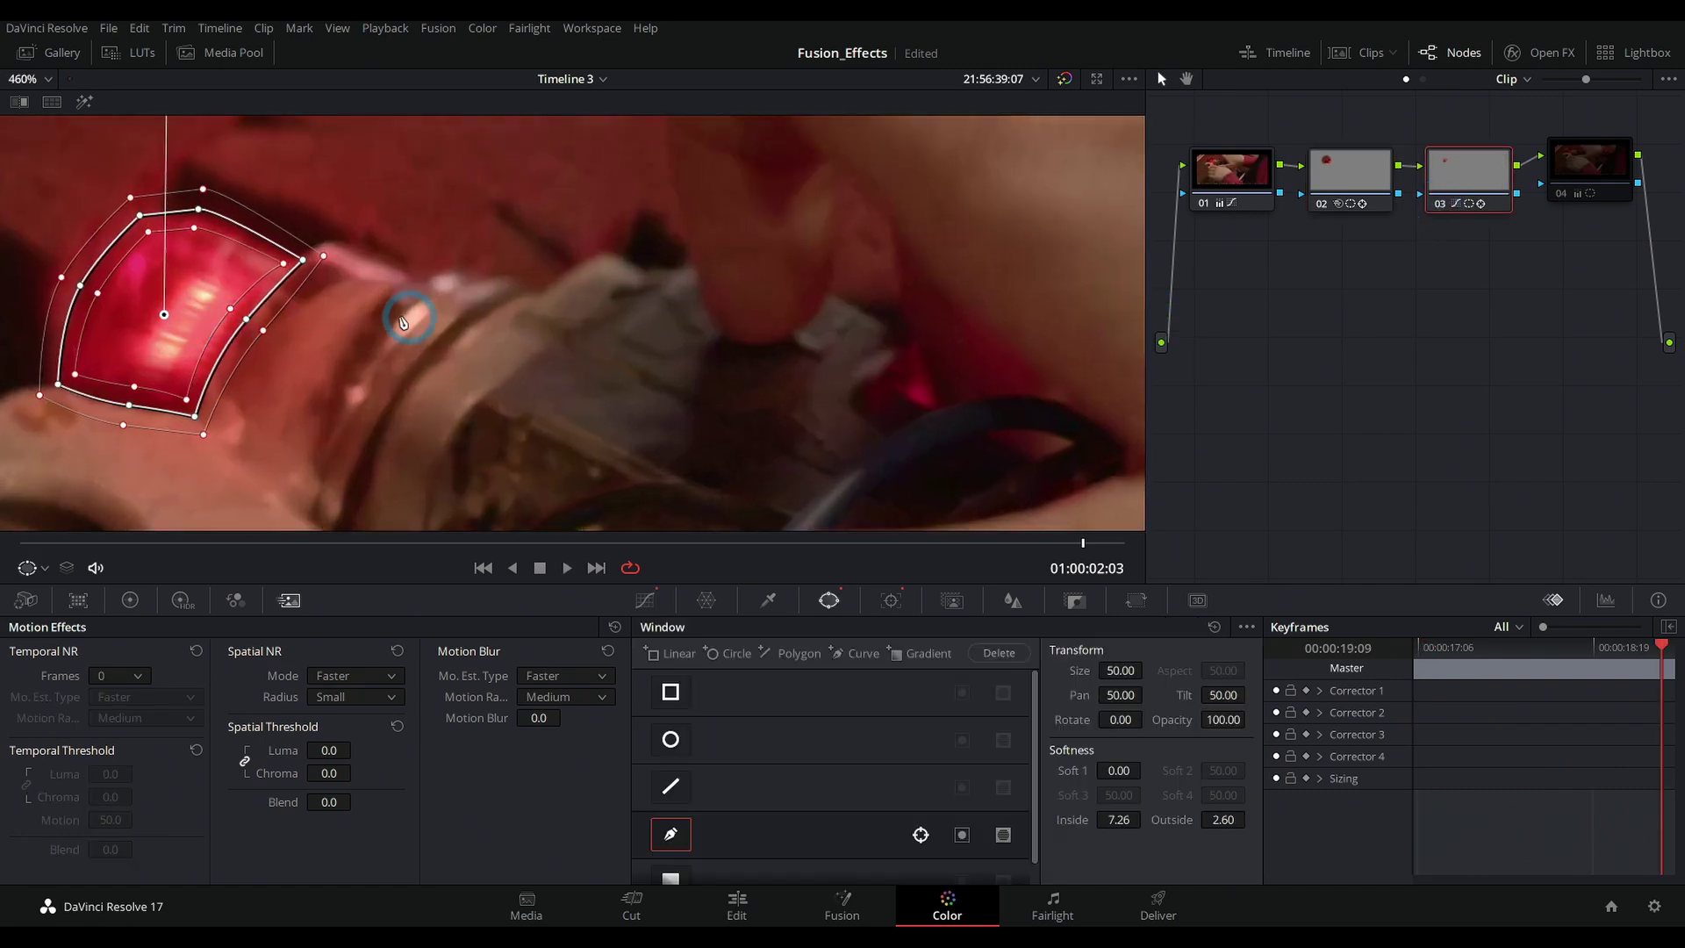
Step: Pan across the lamp and toggle node 03's curve brightening off and on twice to compare
scroll(821, 384, "up", 3)
left_click_drag(446, 369, 825, 363)
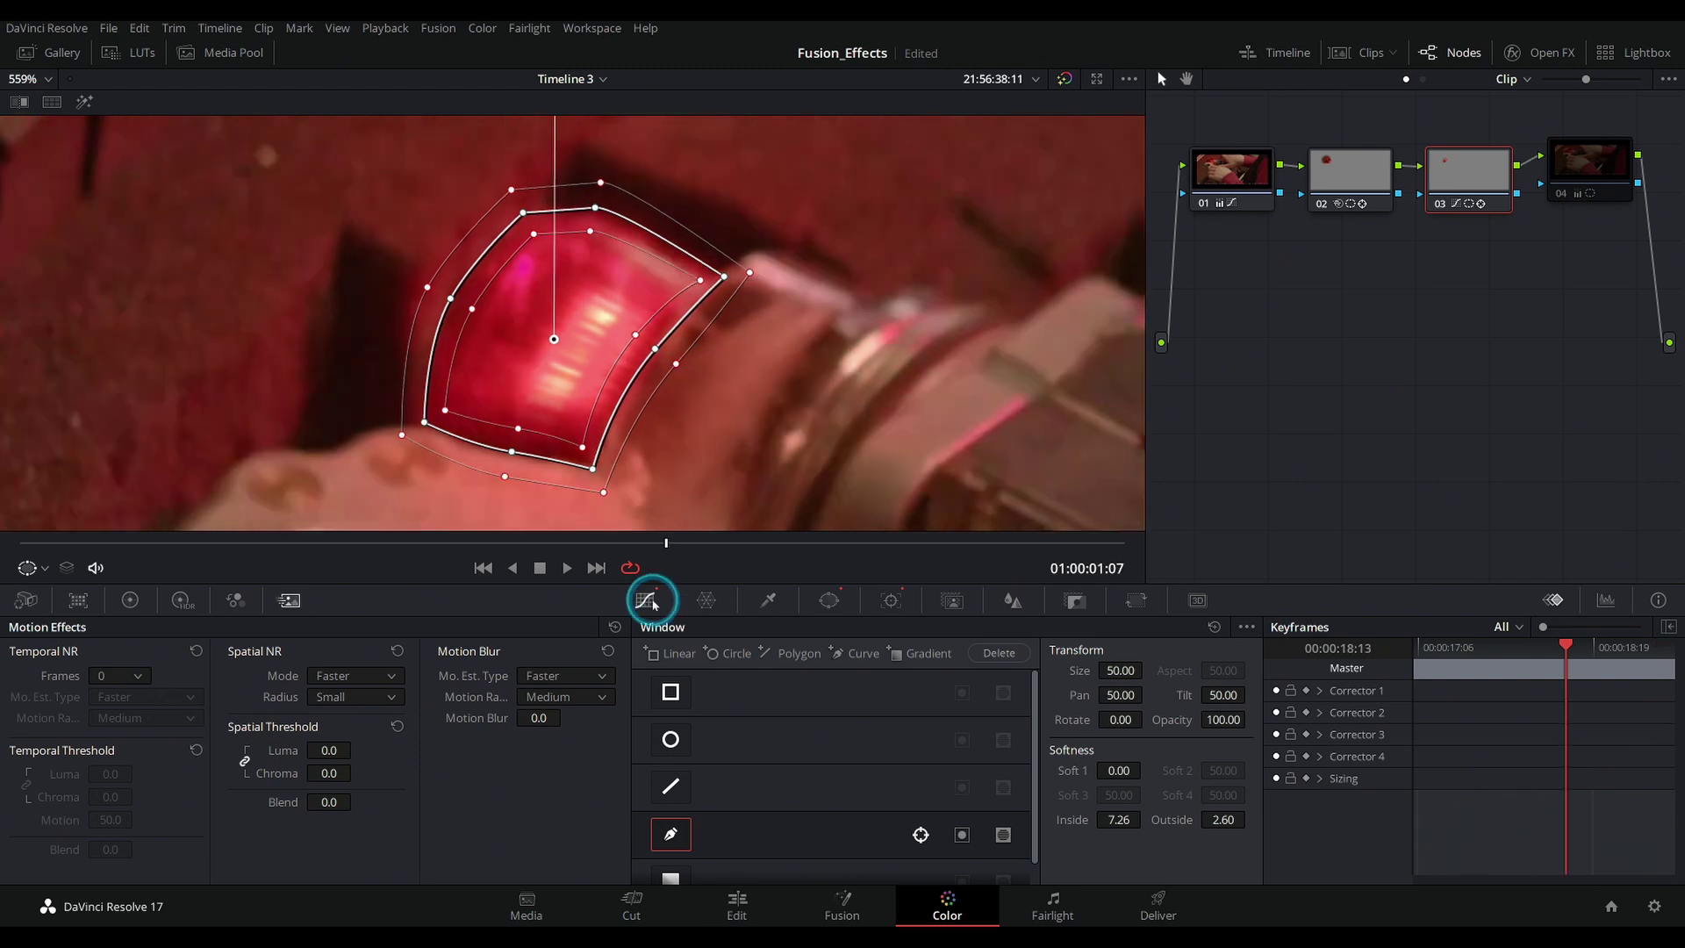
left_click(645, 600)
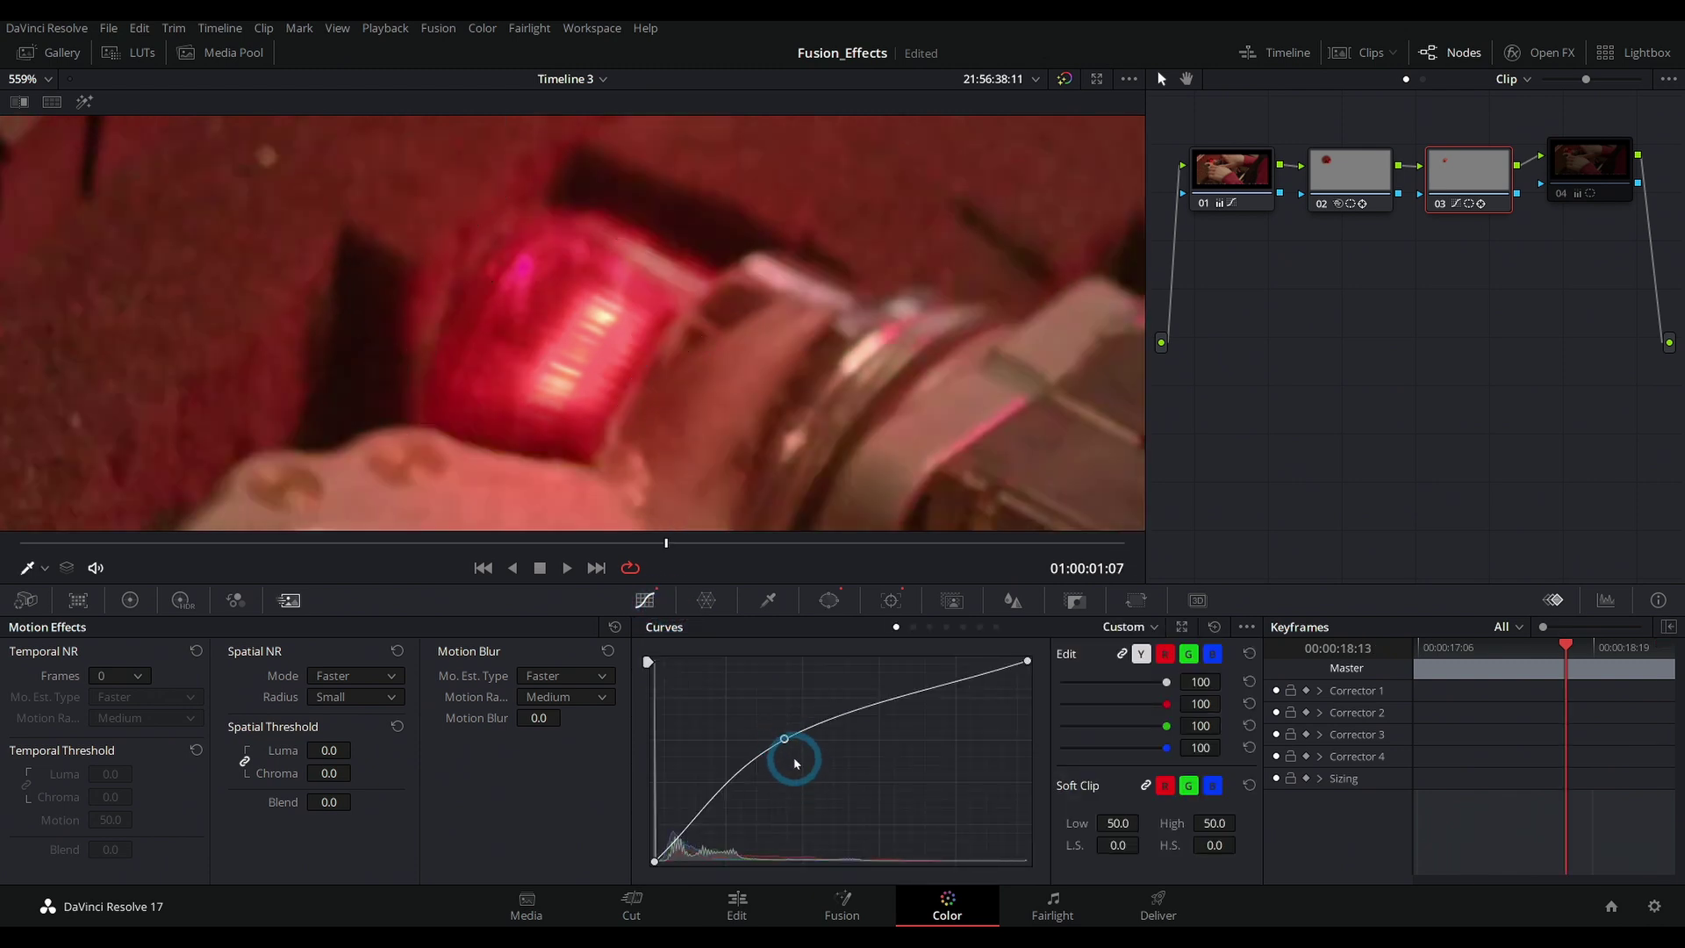
left_click(1437, 207)
left_click(1437, 207)
left_click(1436, 207)
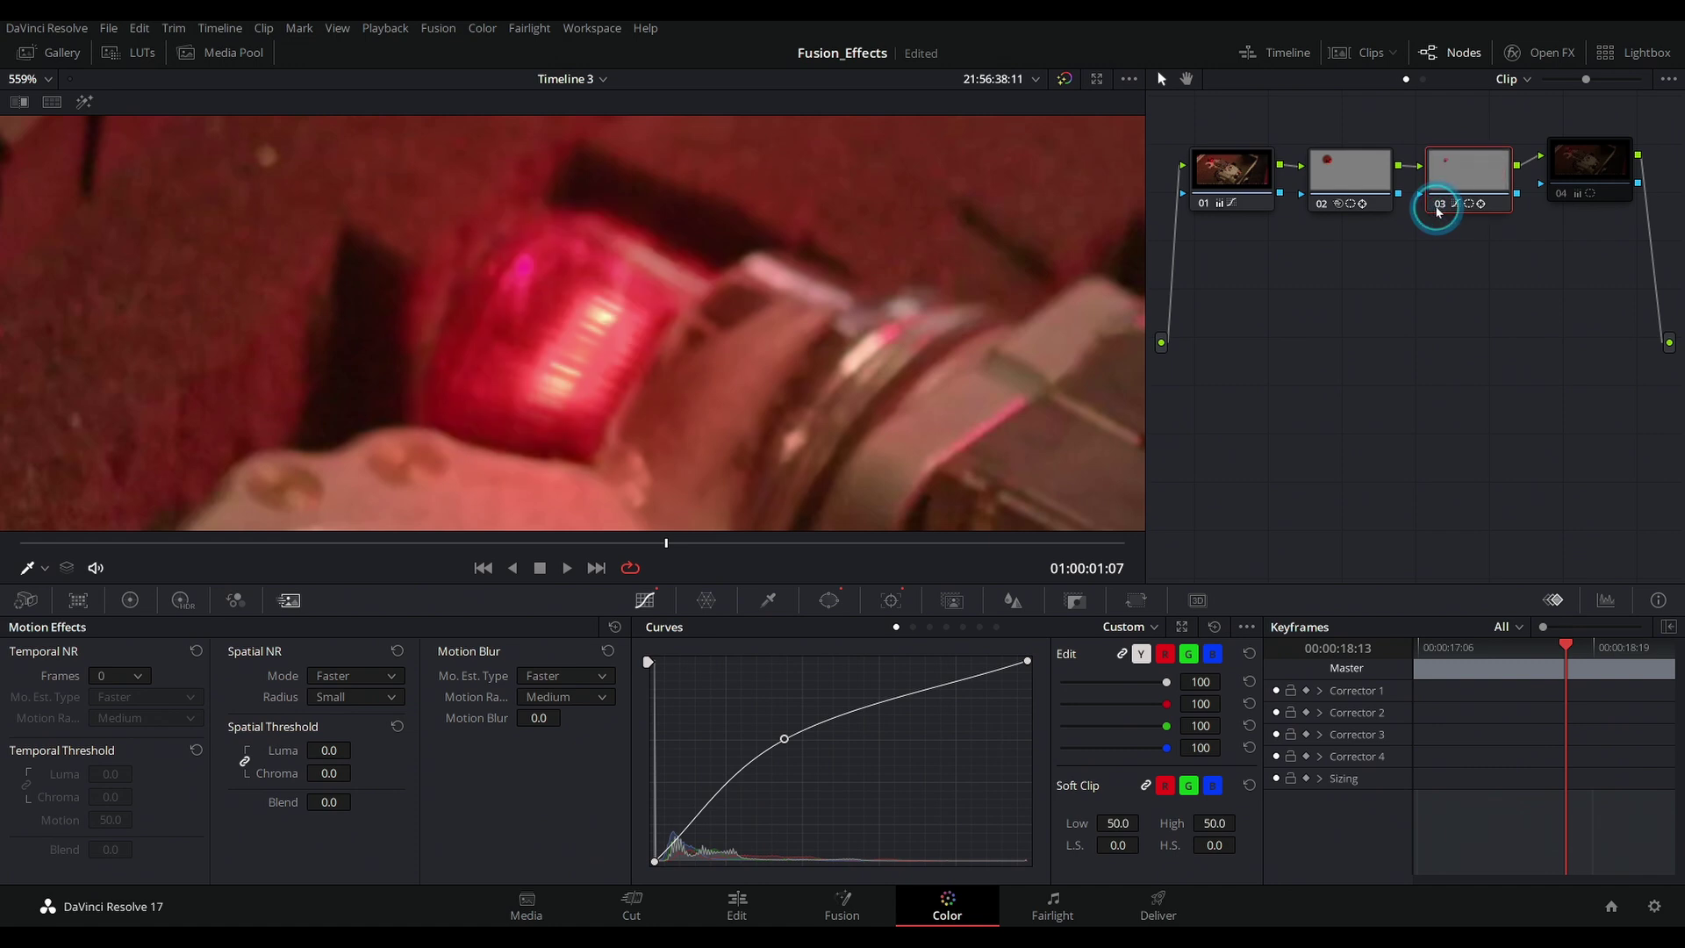
left_click(1437, 207)
left_click(1562, 199)
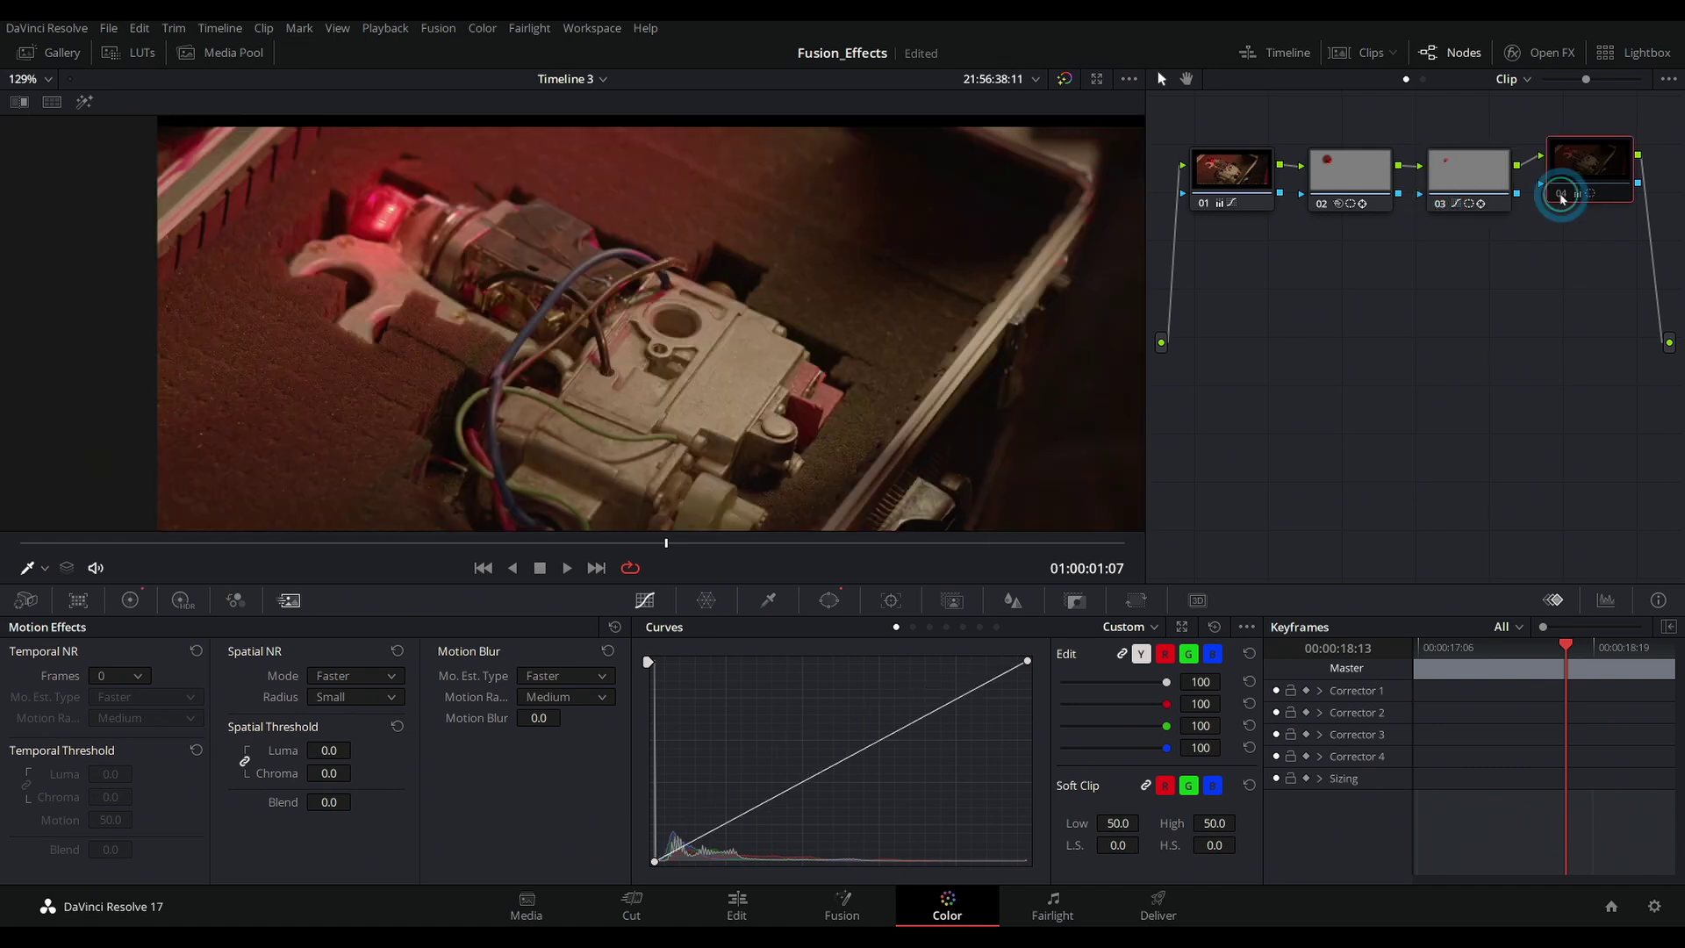
Step: Review node 04's circle window on the lamp and its primary wheels, then rewind to the start
left_click(828, 600)
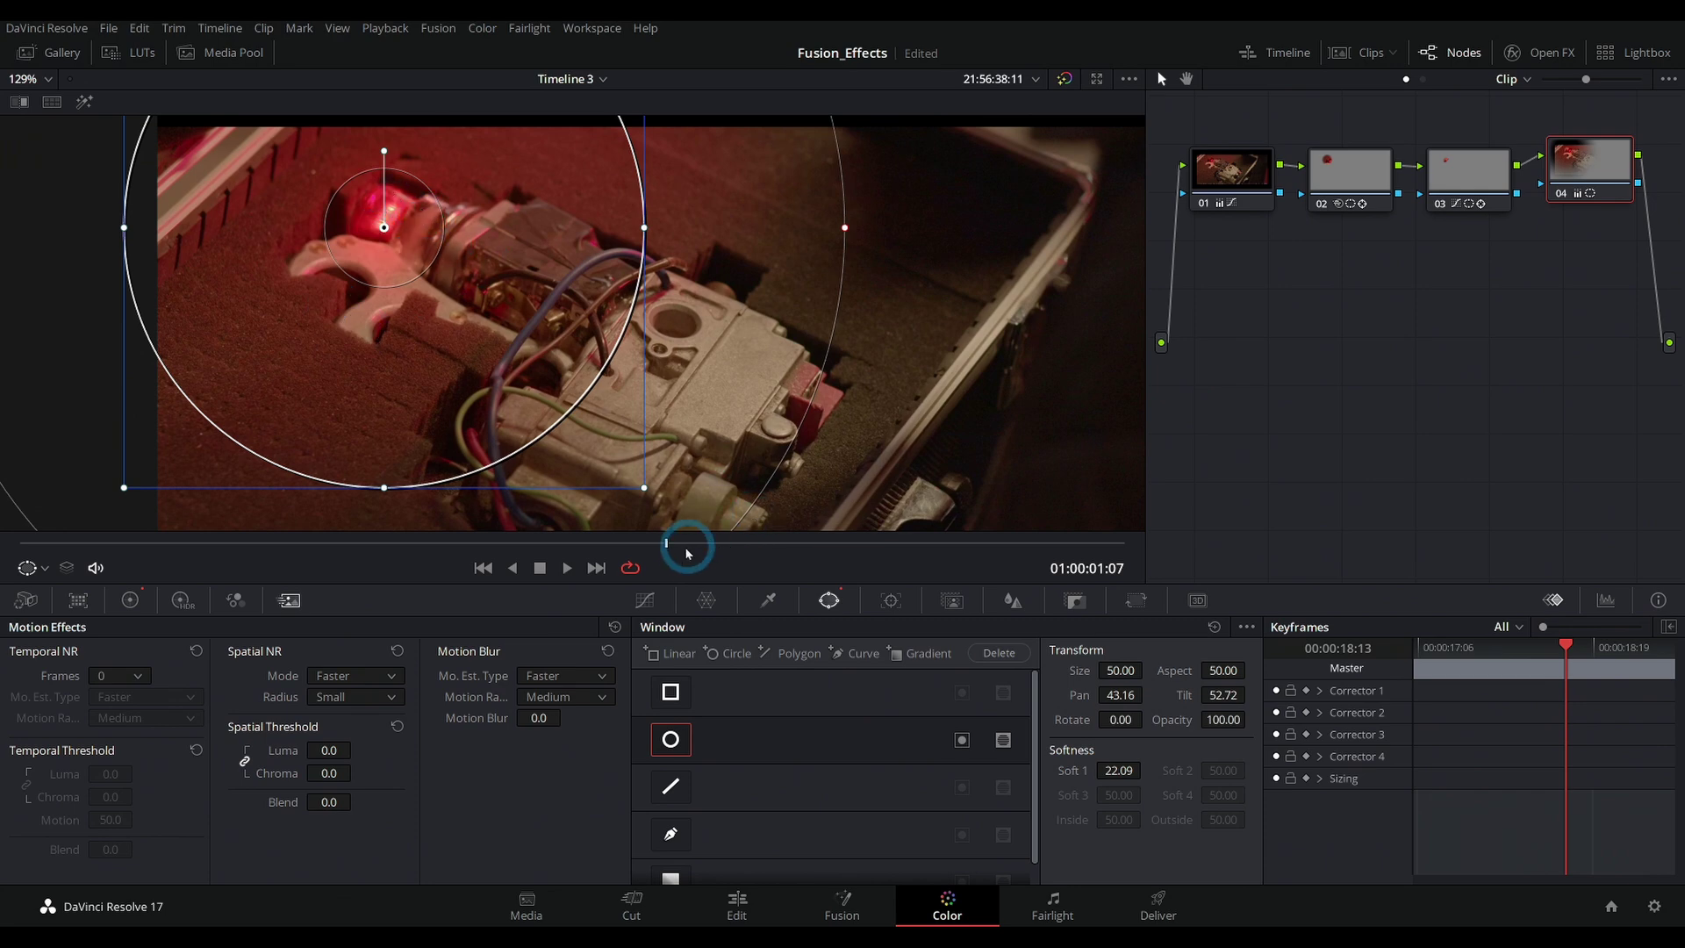
left_click_drag(687, 553, 331, 546)
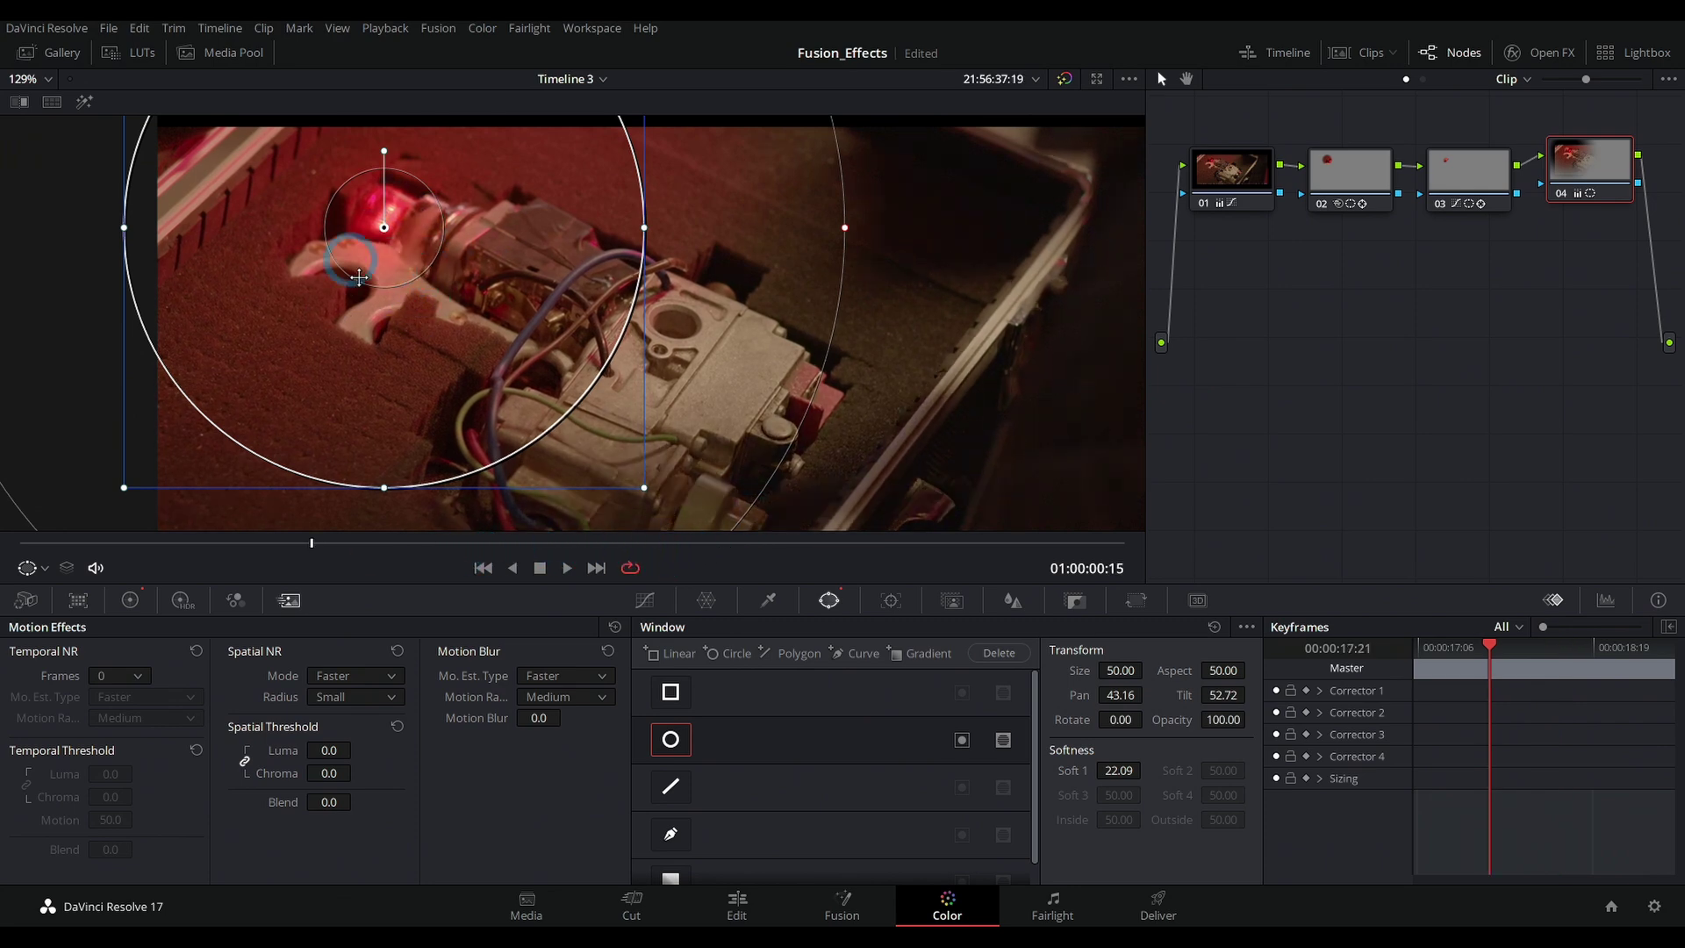
left_click(130, 600)
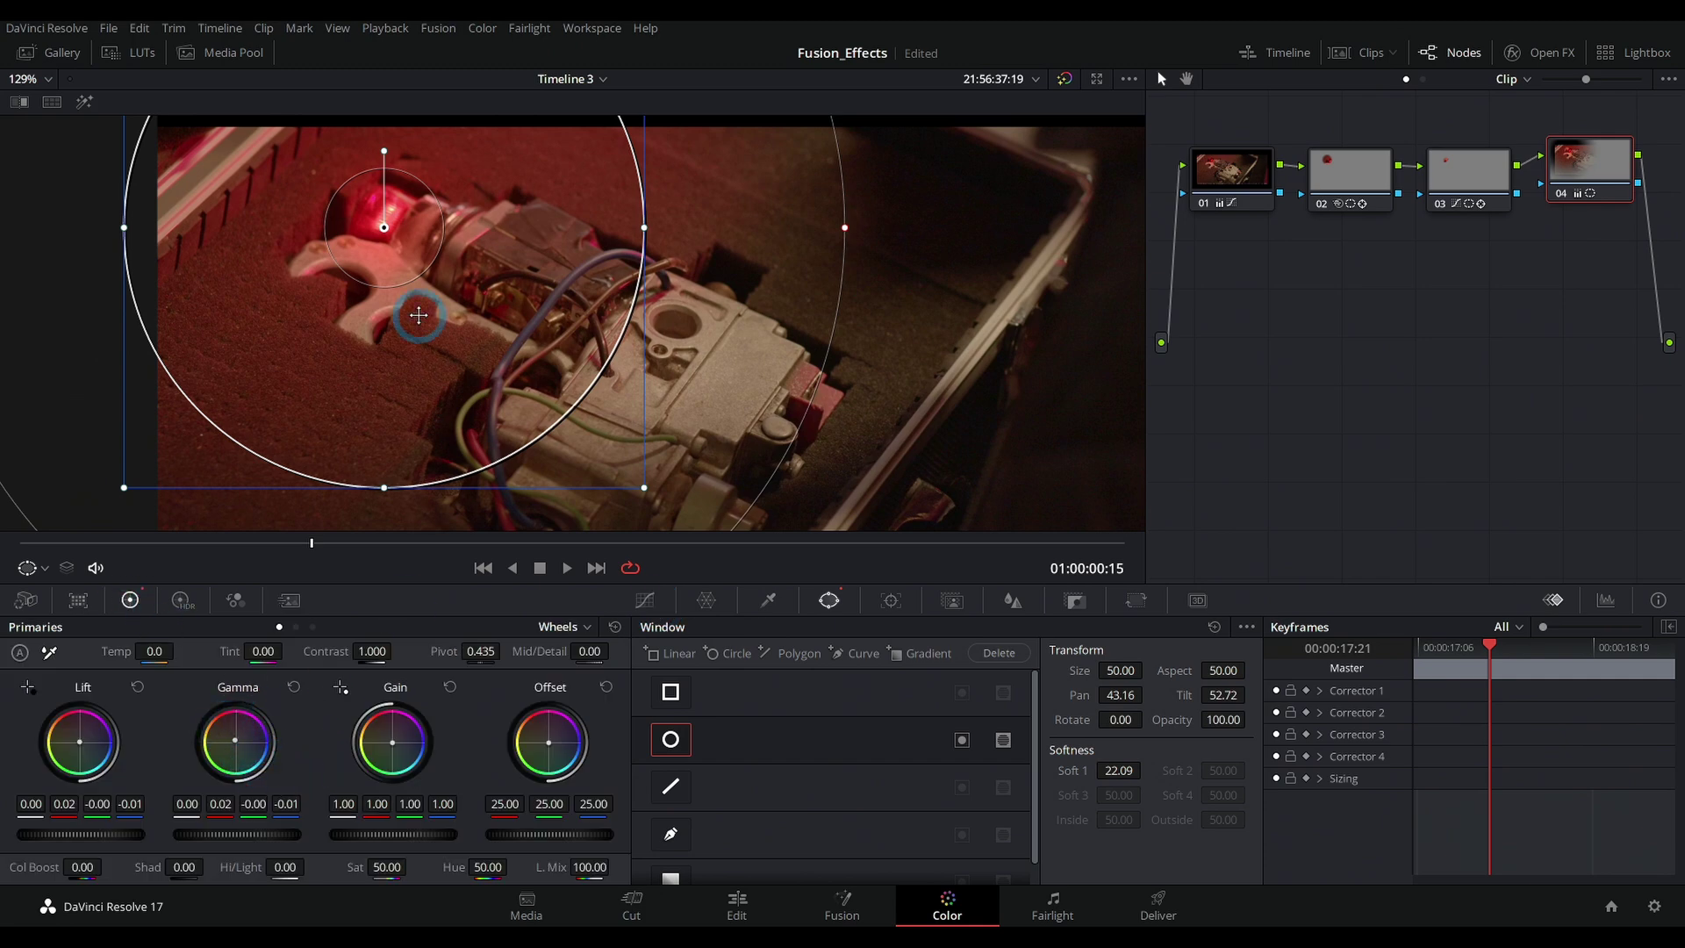
left_click(645, 601)
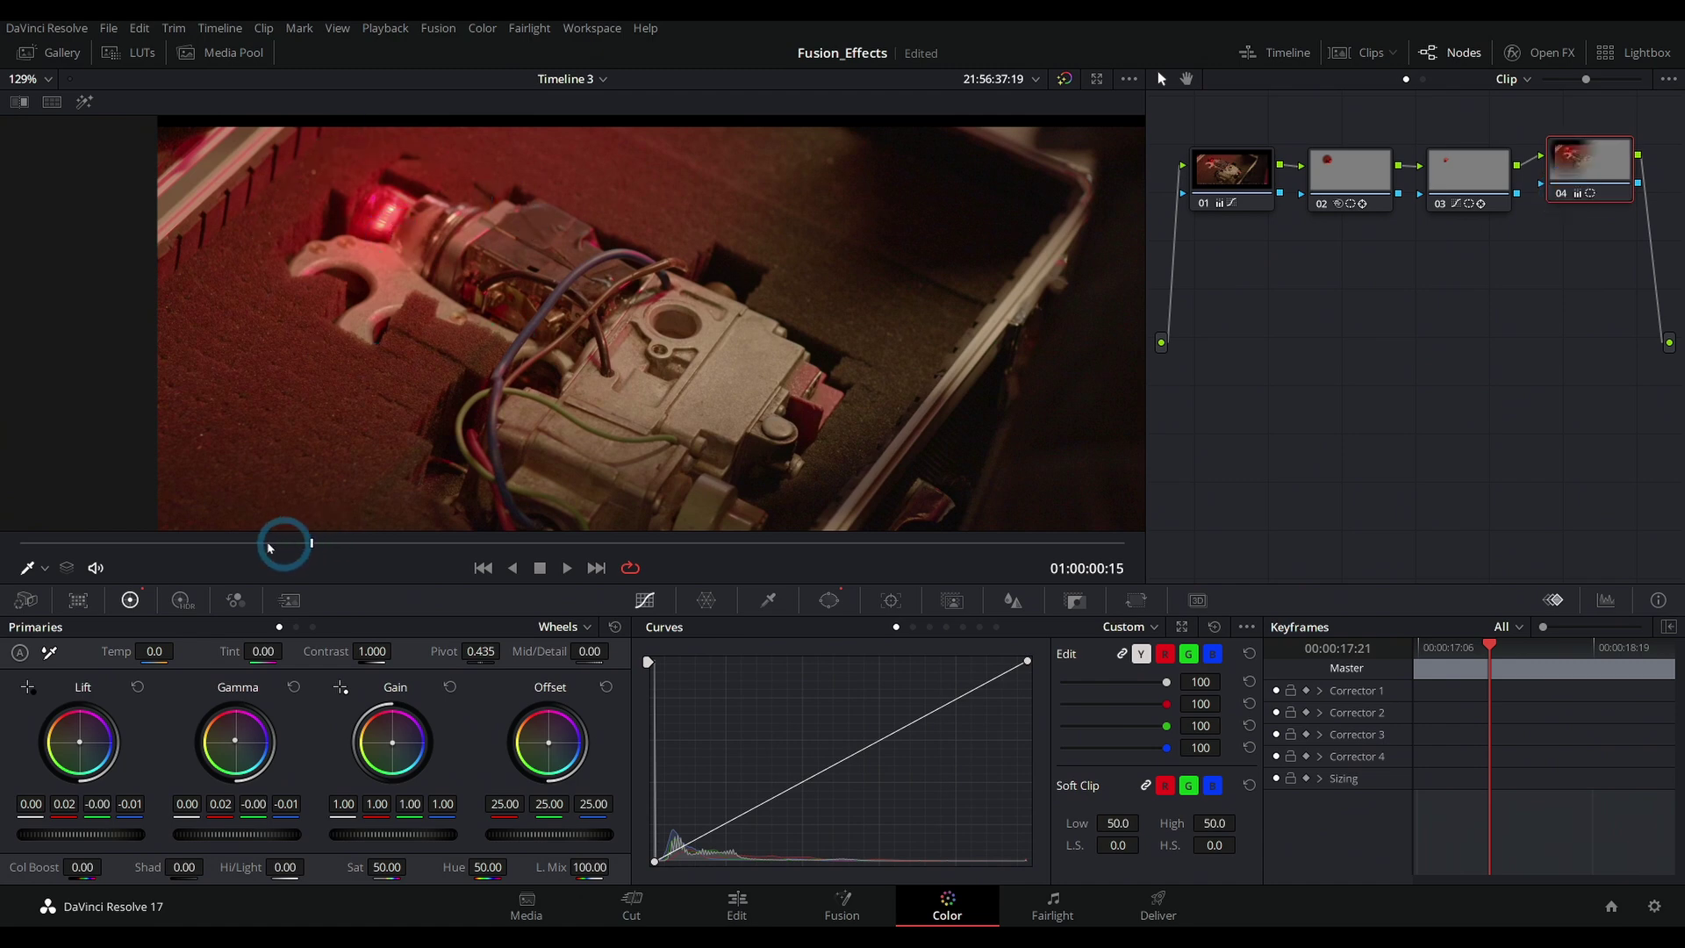
left_click_drag(267, 548, 19, 544)
left_click(567, 568)
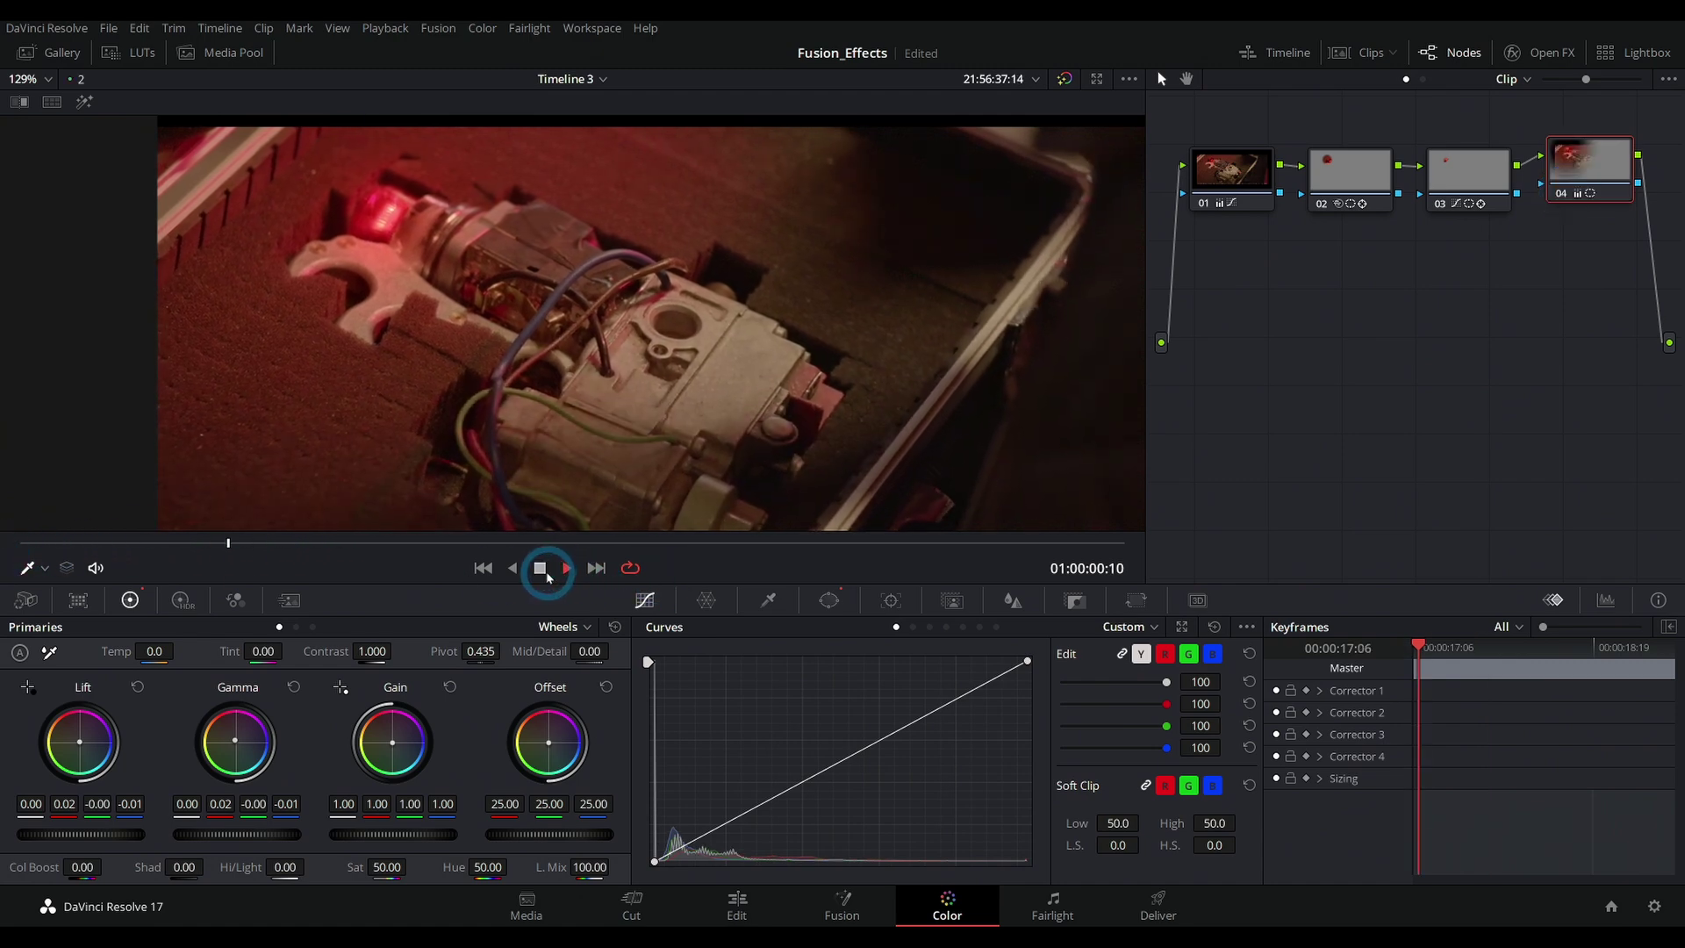
left_click(541, 568)
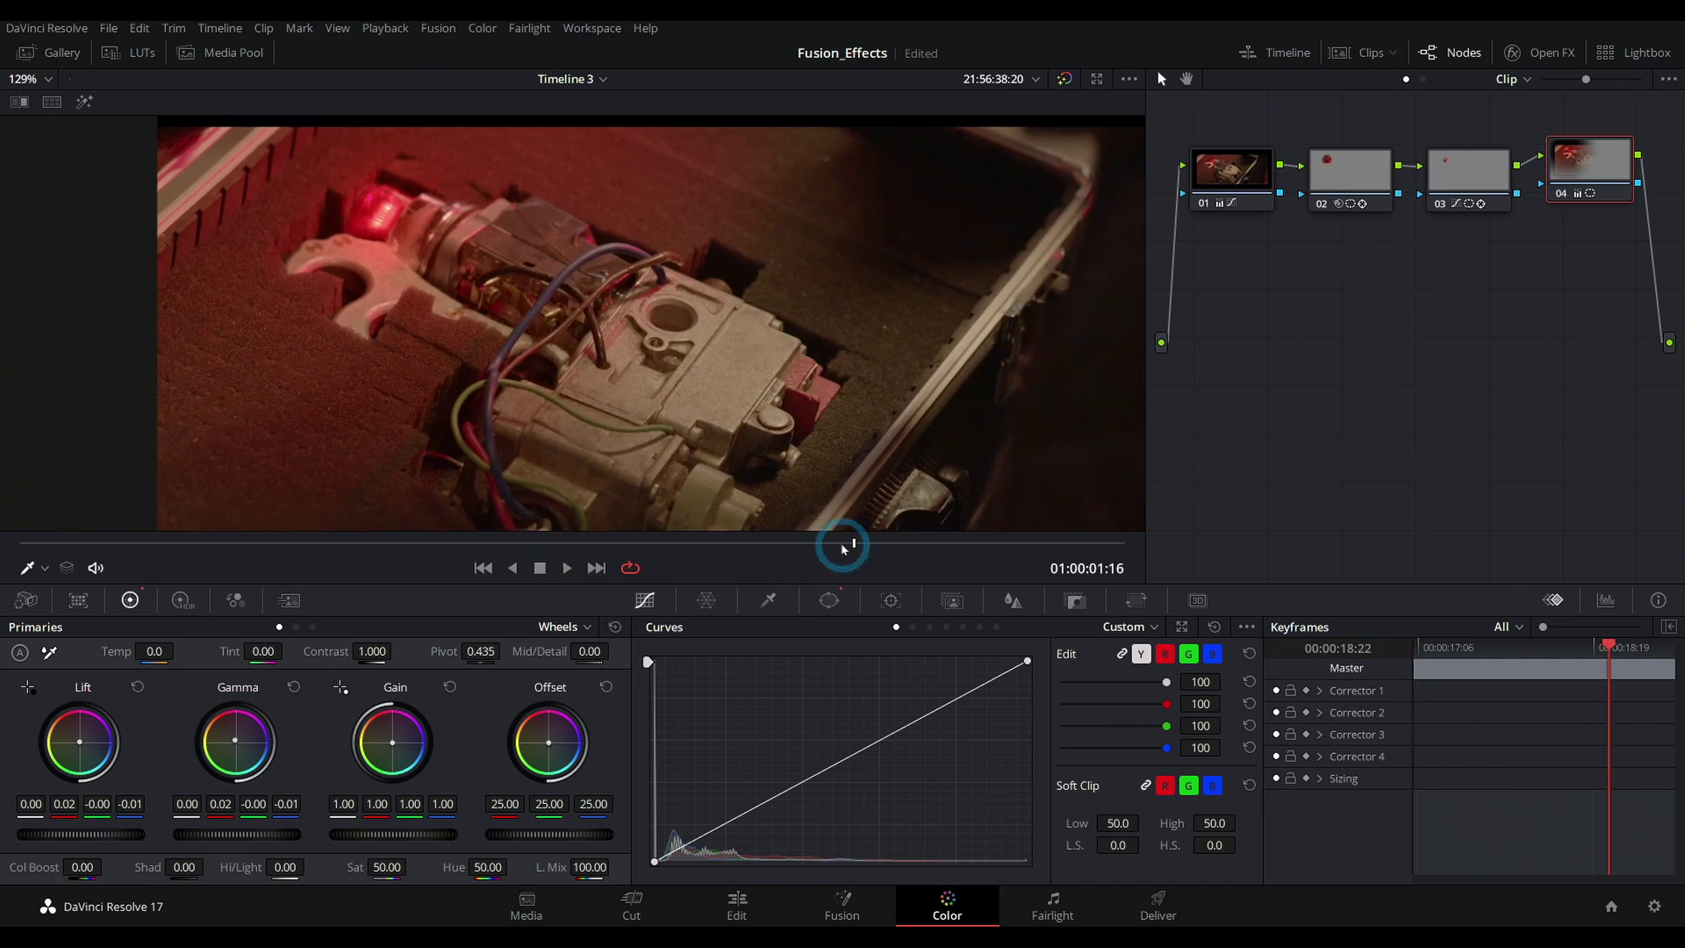
left_click_drag(843, 548, 604, 260)
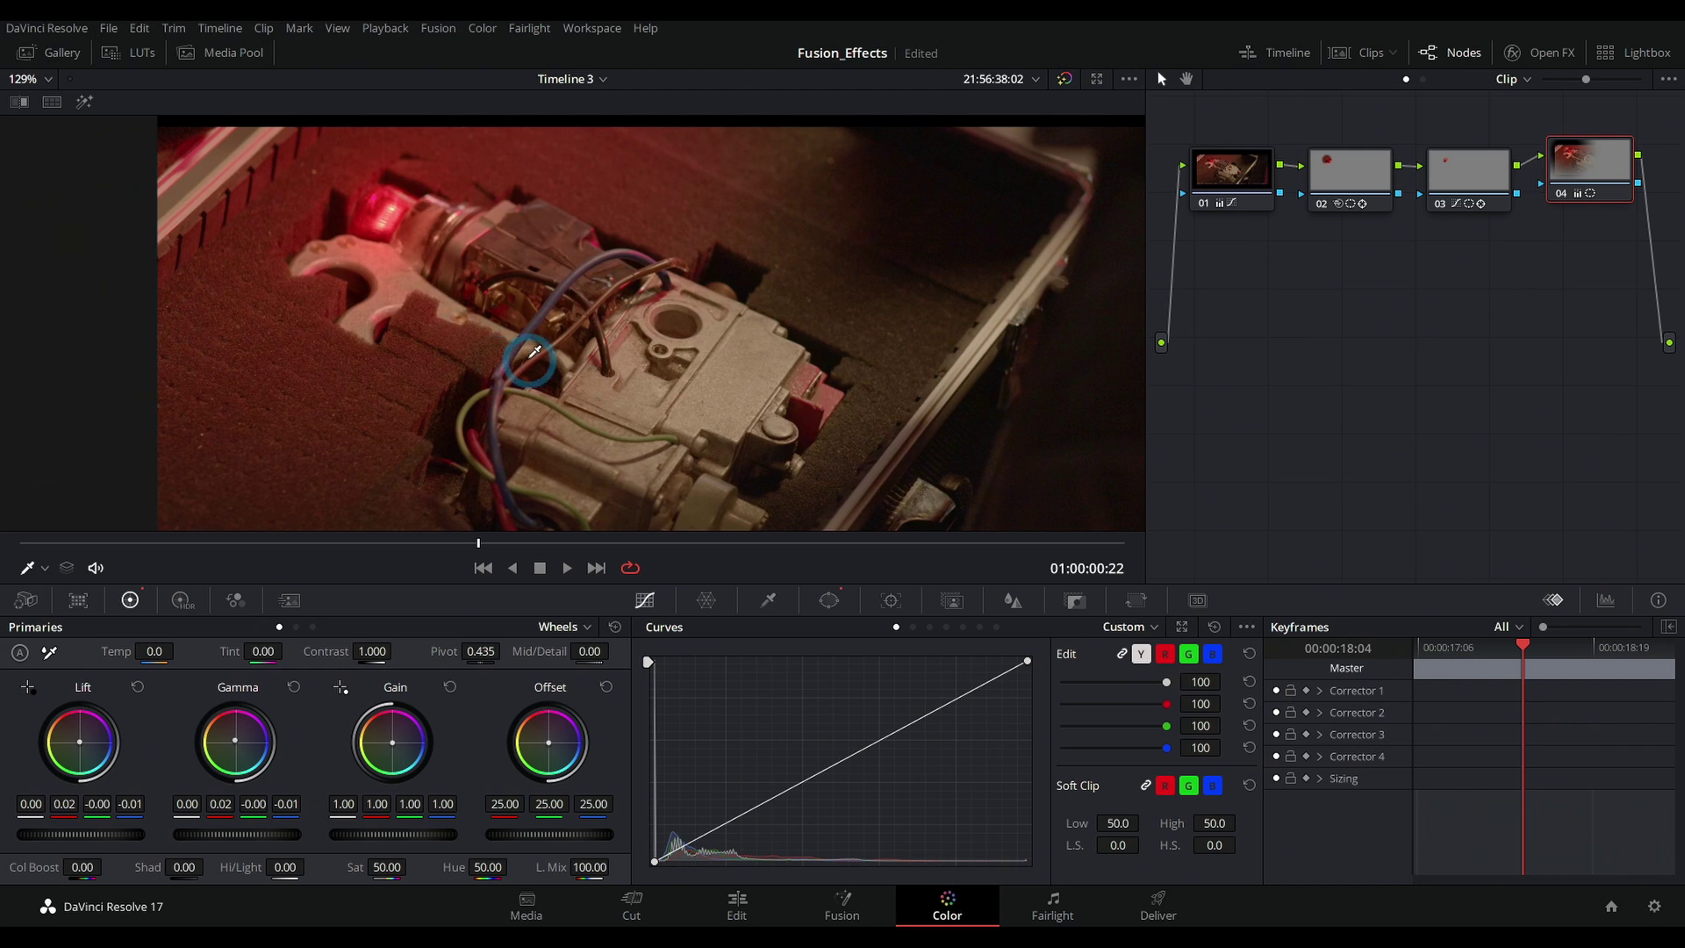
key("space")
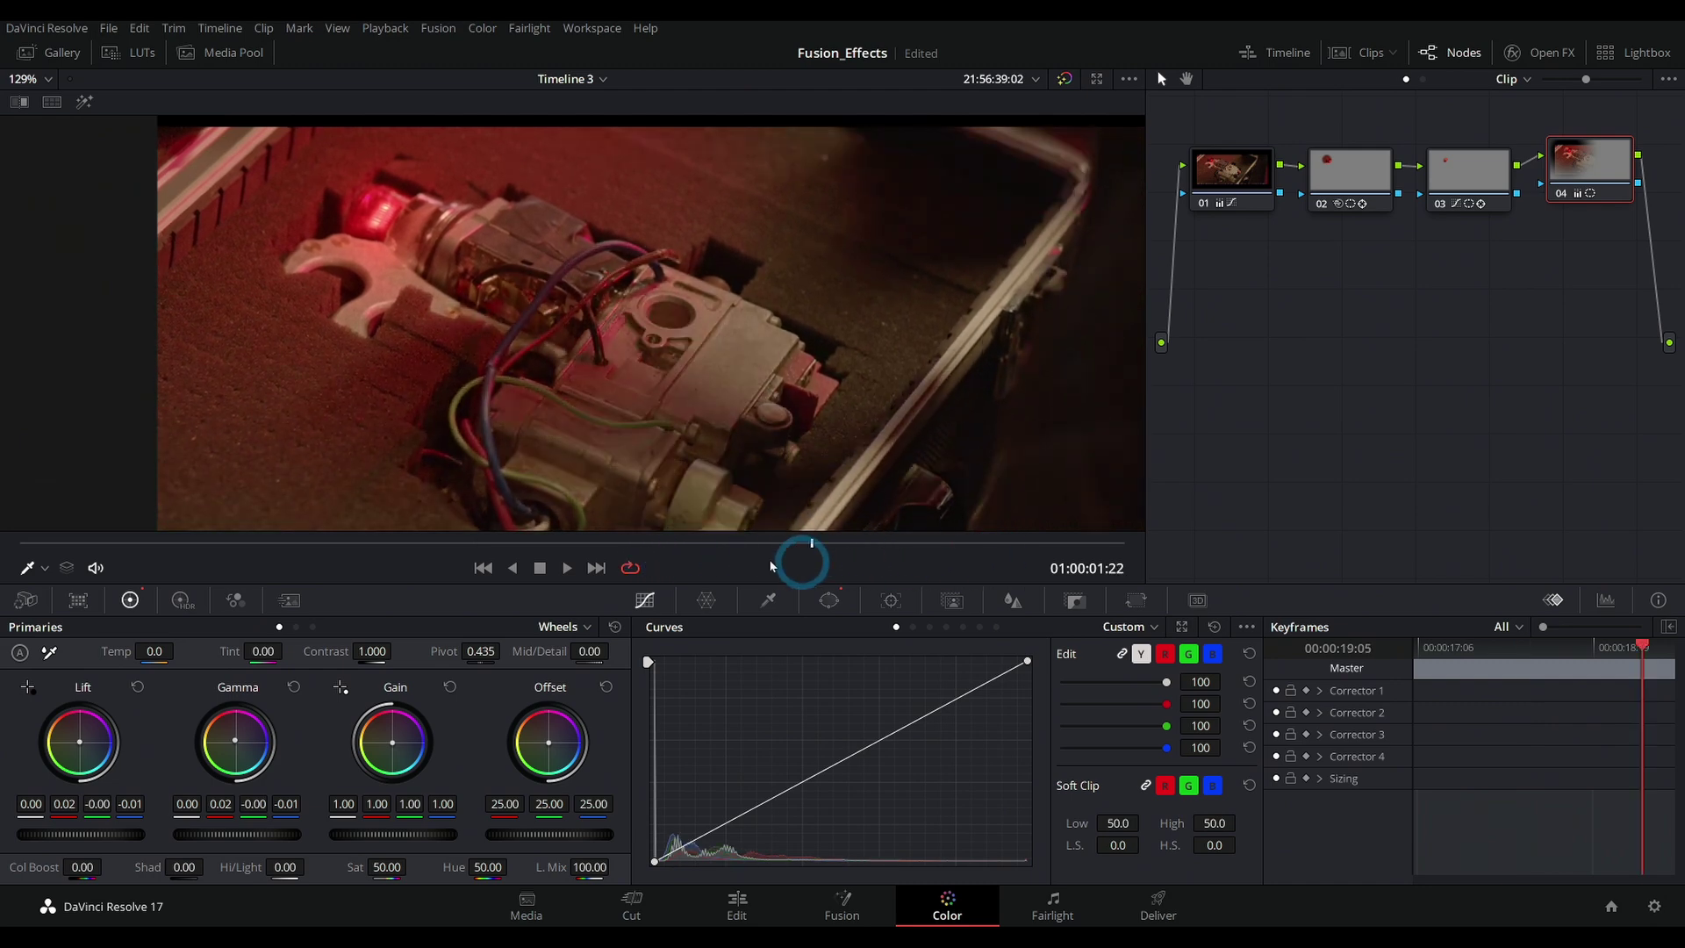
left_click_drag(502, 554, 376, 558)
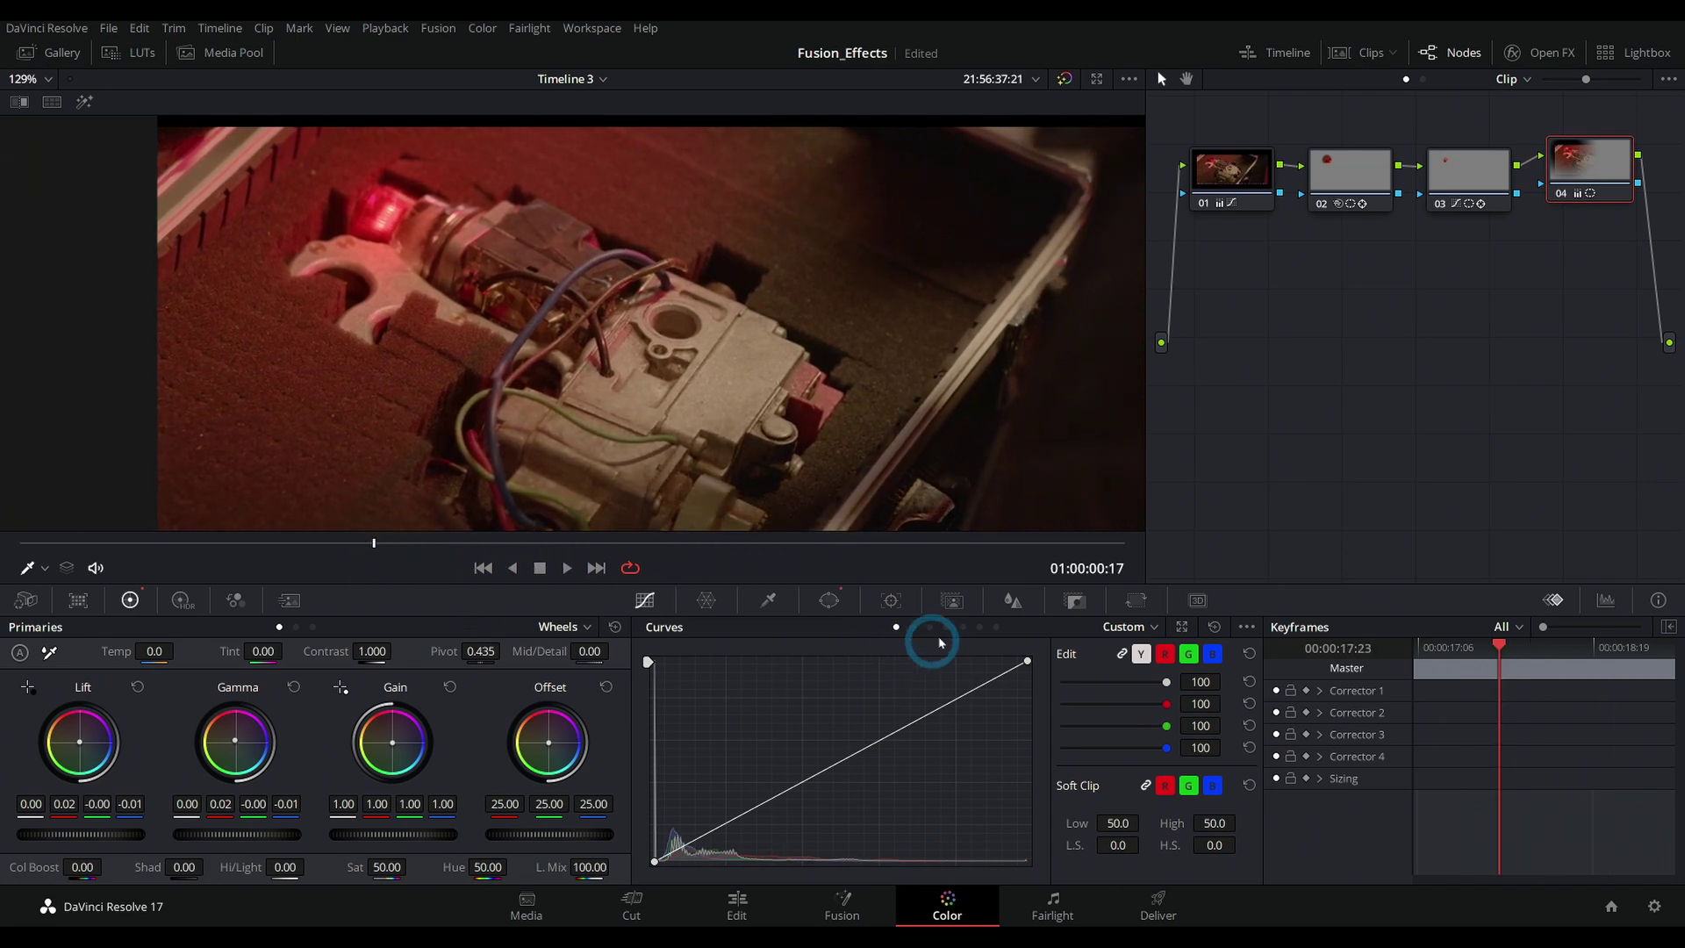